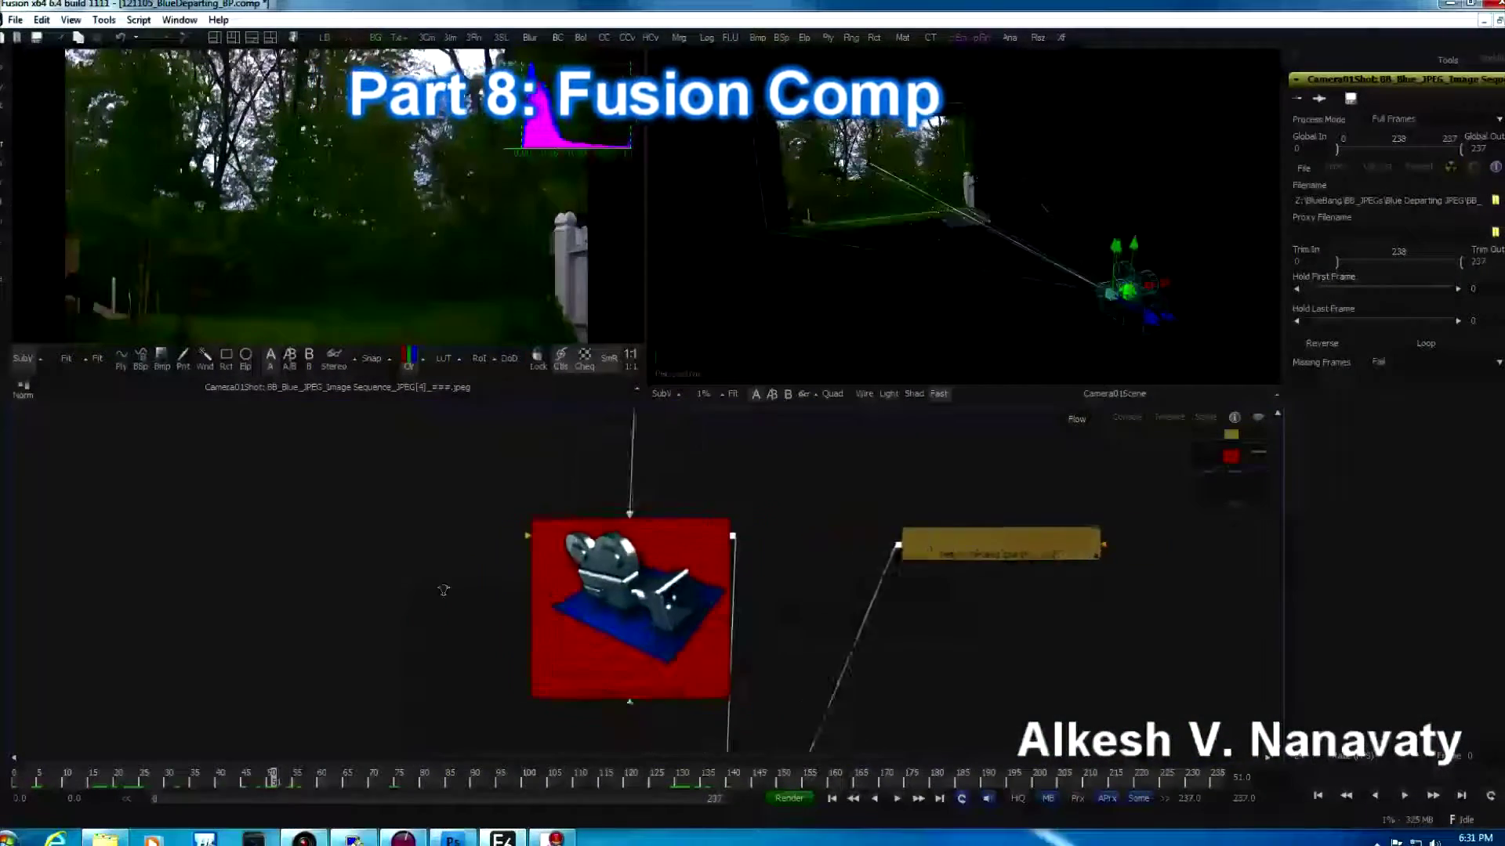
{"action": "scroll", "coordinate": [444, 590], "scroll_direction": "down", "scroll_amount": 5}
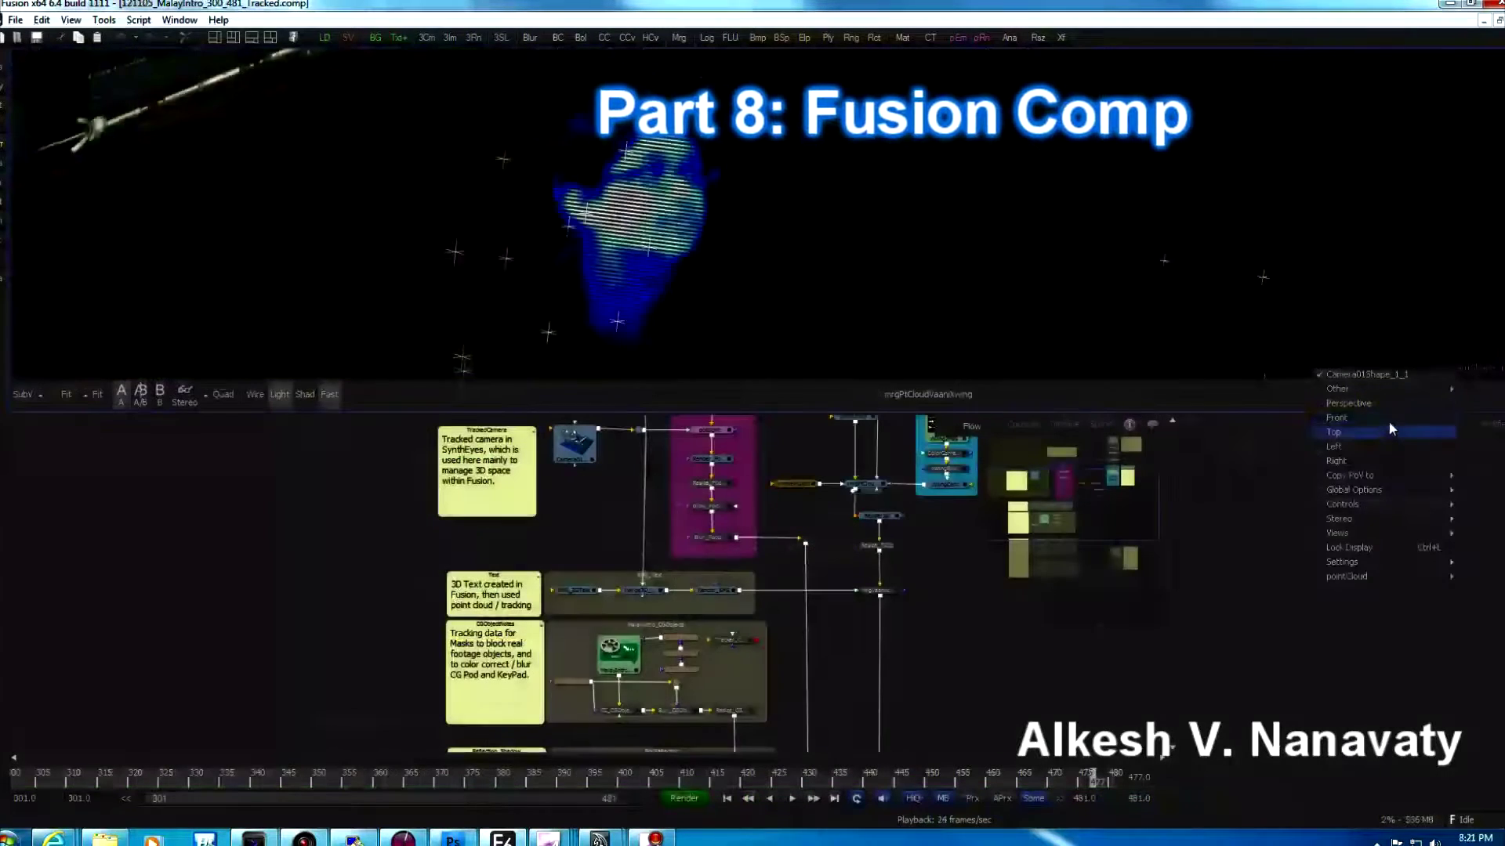
{"action": "left_click", "coordinate": [1389, 404]}
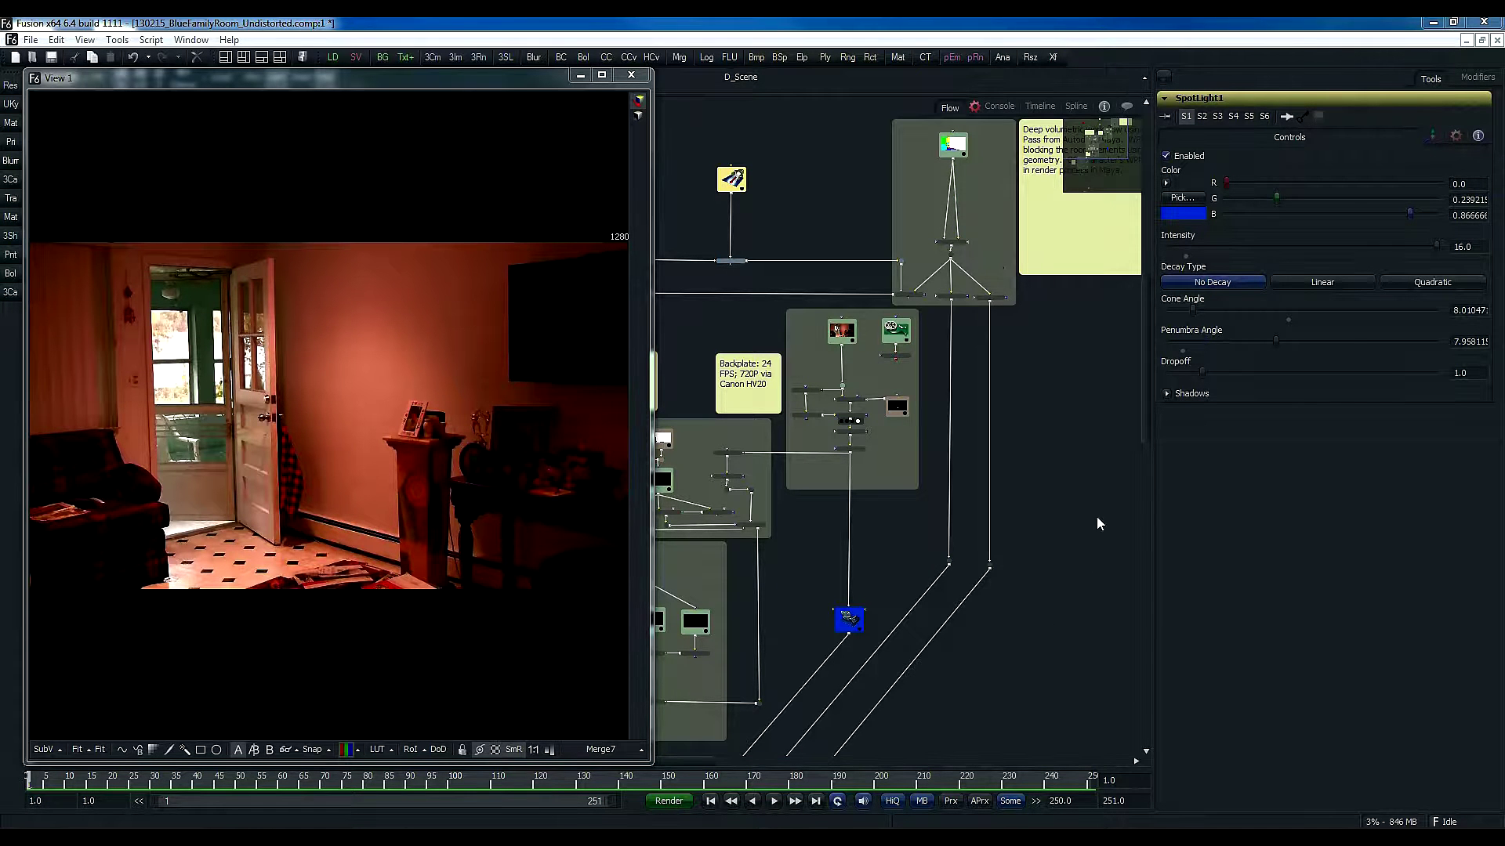
- Open the ColorCorrector1 settings in the Underlay1 backplate group of the flow
{"action": "left_click_drag", "start_coordinate": [1075, 472], "coordinate": [1004, 595]}
{"action": "scroll", "coordinate": [1009, 596], "scroll_direction": "down", "scroll_amount": 5}
{"action": "left_click_drag", "start_coordinate": [1083, 362], "coordinate": [1031, 452]}
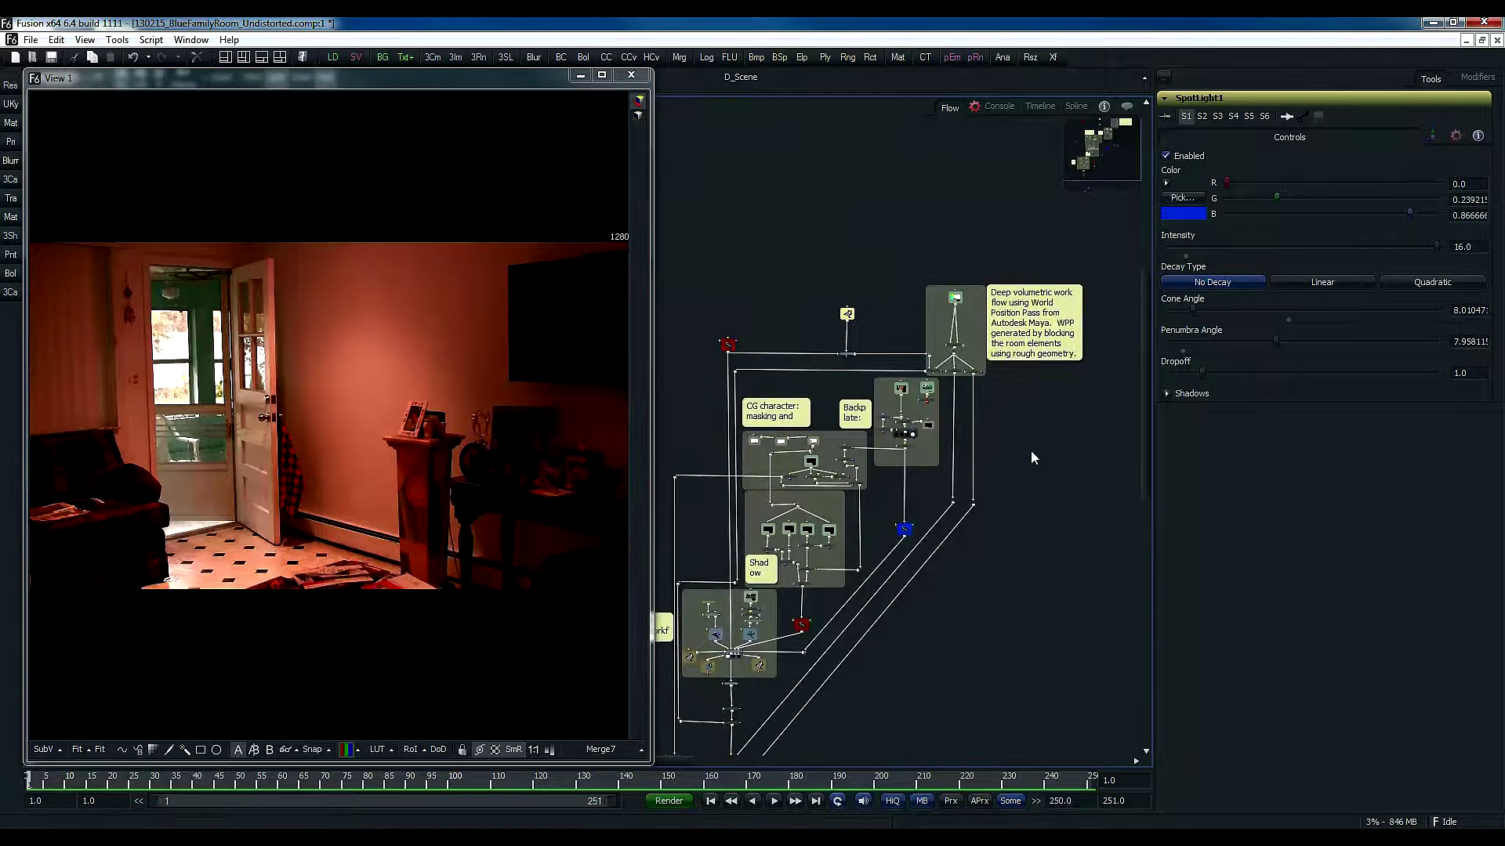
{"action": "scroll", "coordinate": [1008, 487], "scroll_direction": "up", "scroll_amount": 5}
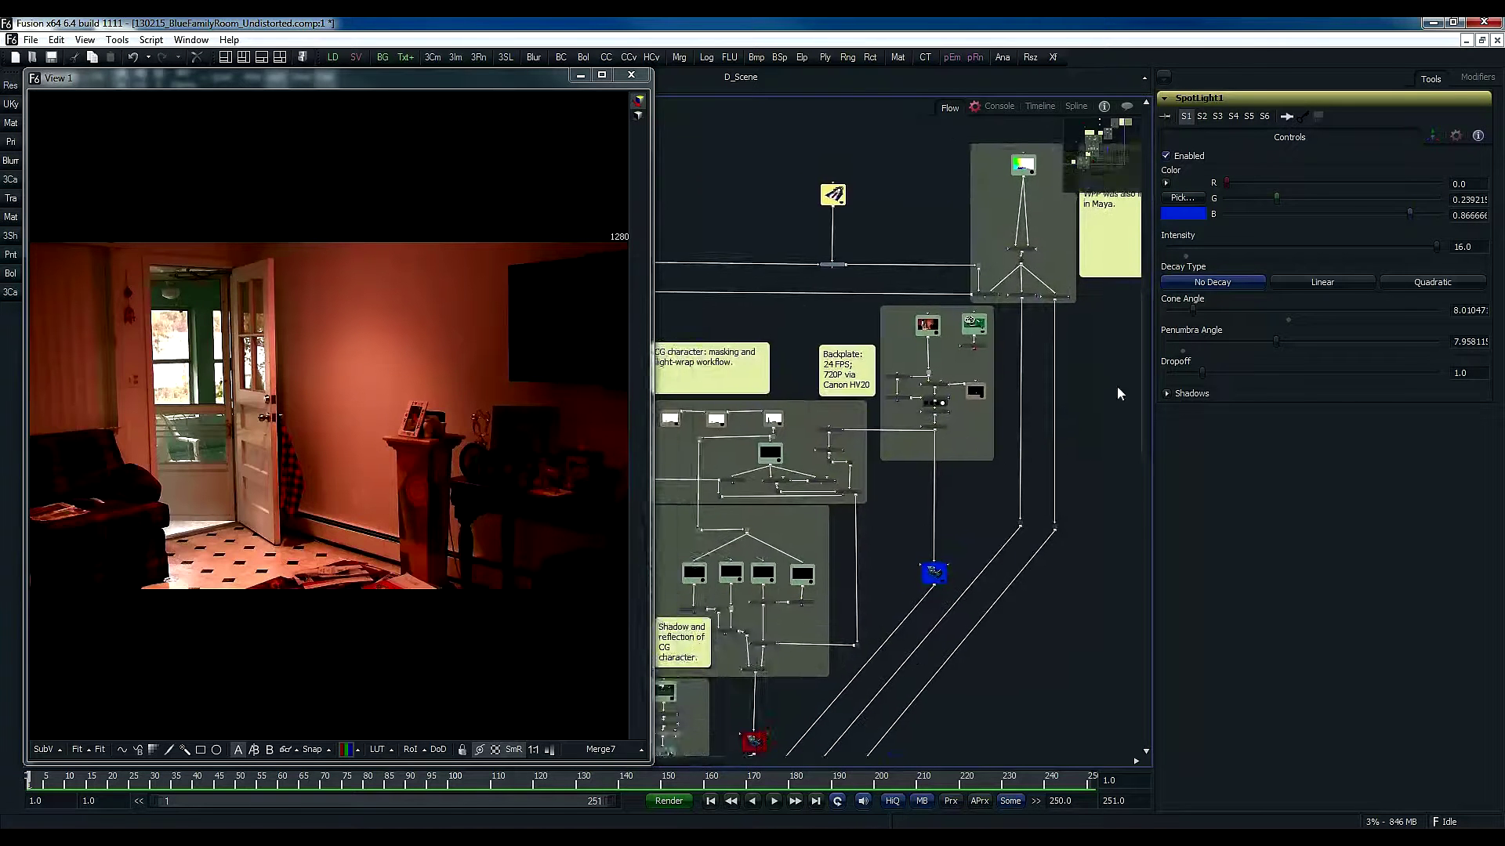
{"action": "scroll", "coordinate": [1058, 532], "scroll_direction": "up", "scroll_amount": 5}
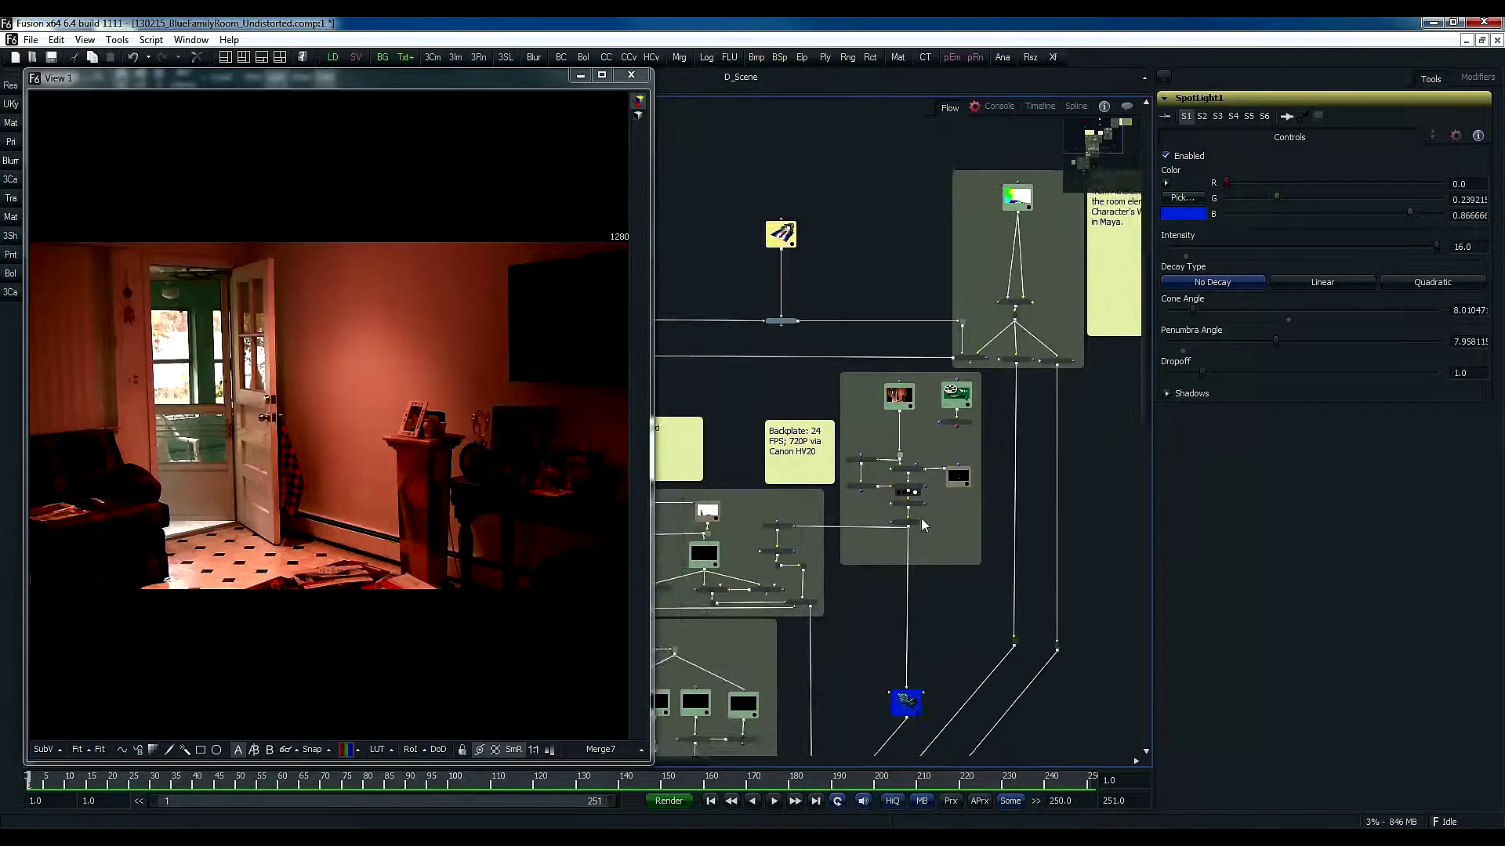
{"action": "scroll", "coordinate": [928, 480], "scroll_direction": "up", "scroll_amount": 3}
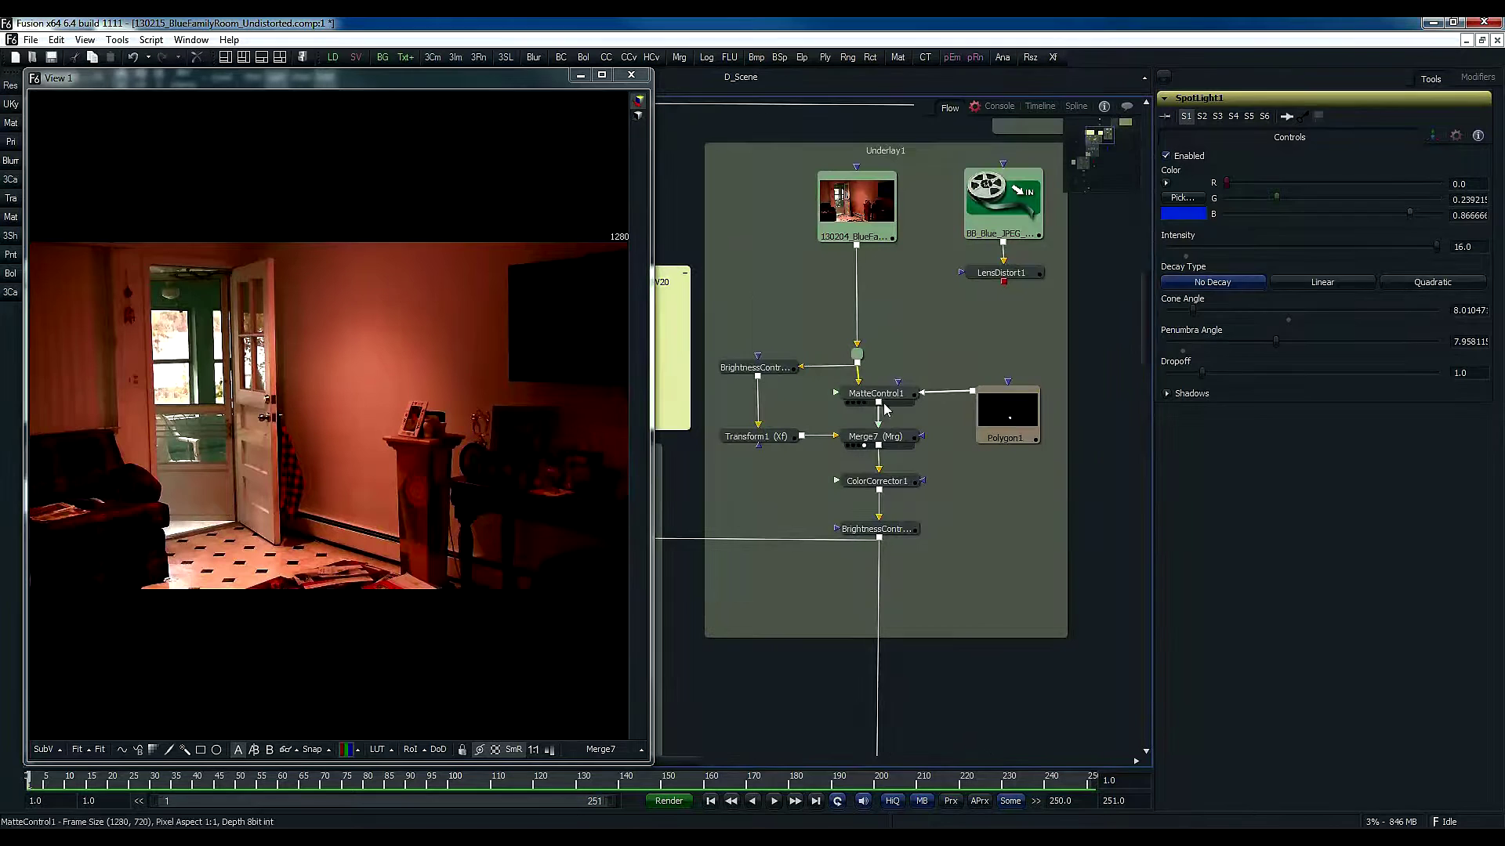
{"action": "left_click", "coordinate": [888, 444]}
{"action": "left_click", "coordinate": [876, 480]}
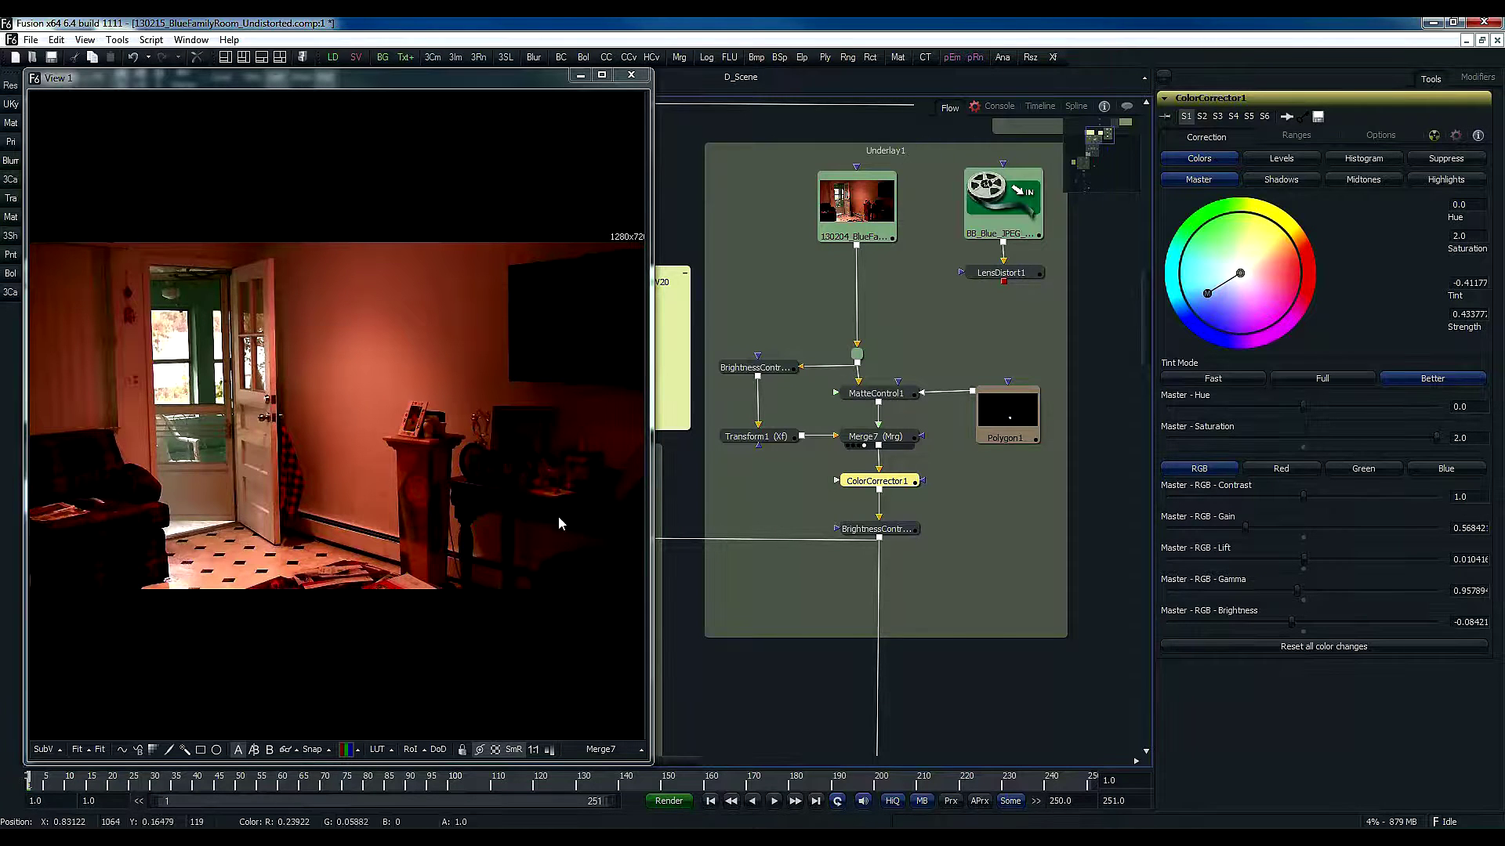
- Compare the outputs of ColorCorrector1 and BrightnessContrast1 in View 1 to examine the day-for-night grade of the backplate
{"action": "left_click_drag", "start_coordinate": [788, 497], "coordinate": [887, 441]}
{"action": "left_click_drag", "start_coordinate": [975, 478], "coordinate": [374, 393]}
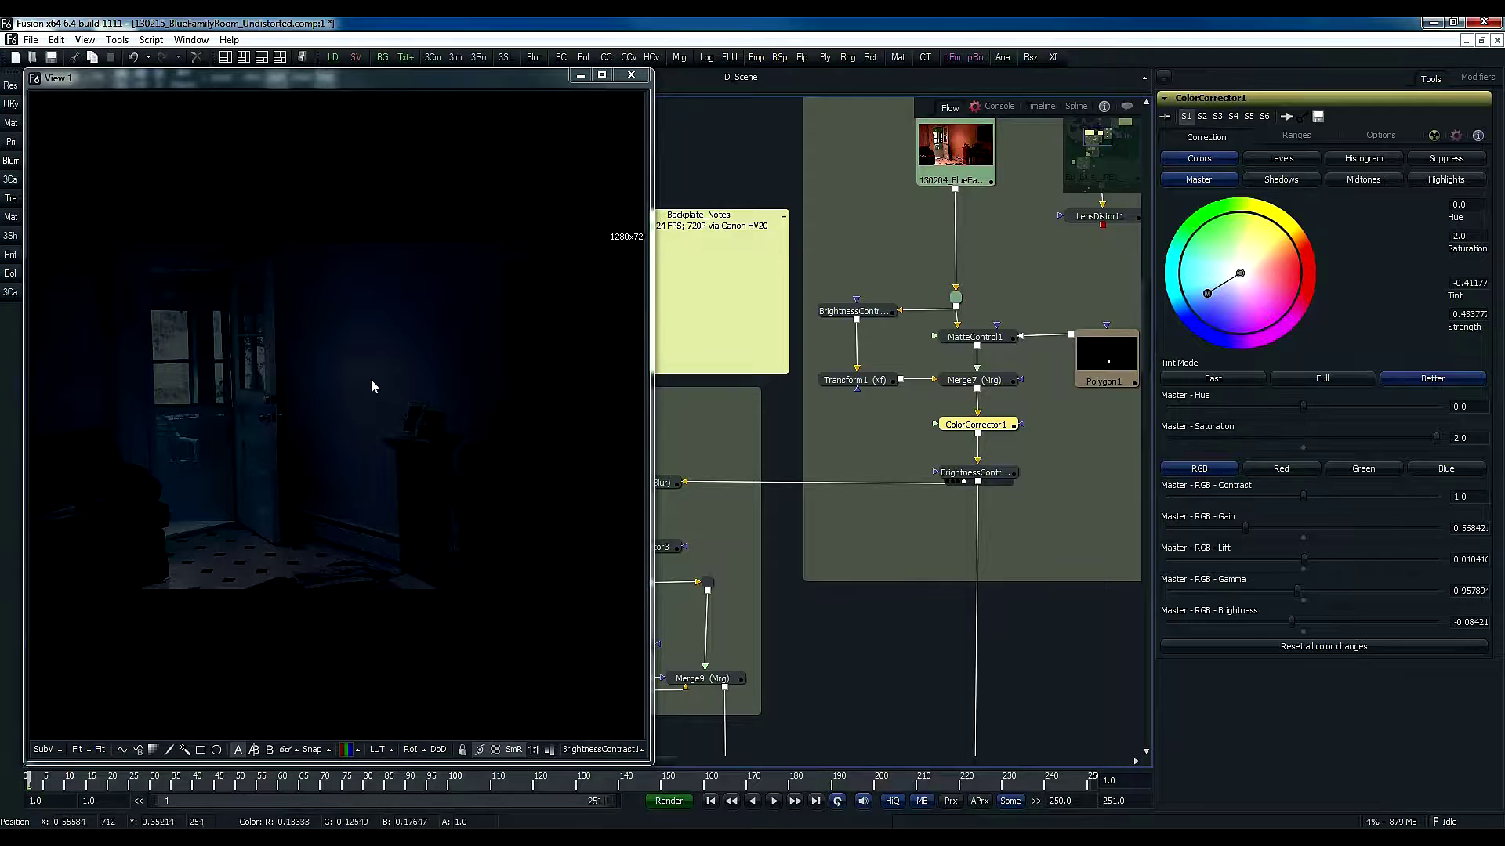
{"action": "left_click_drag", "start_coordinate": [920, 544], "coordinate": [931, 435]}
{"action": "left_click_drag", "start_coordinate": [946, 603], "coordinate": [944, 438]}
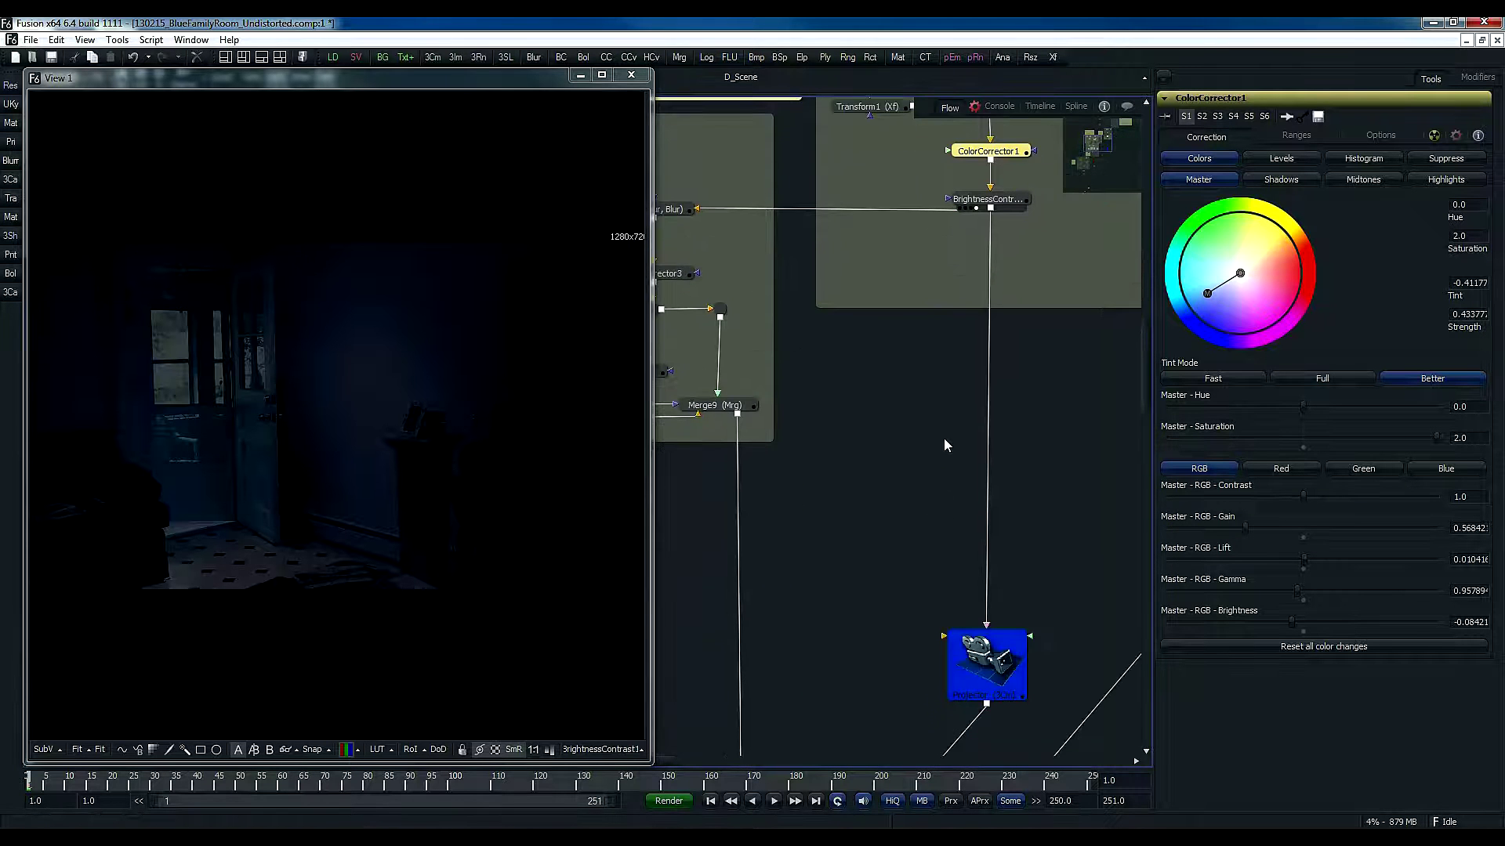
{"action": "left_click_drag", "start_coordinate": [912, 531], "coordinate": [940, 655]}
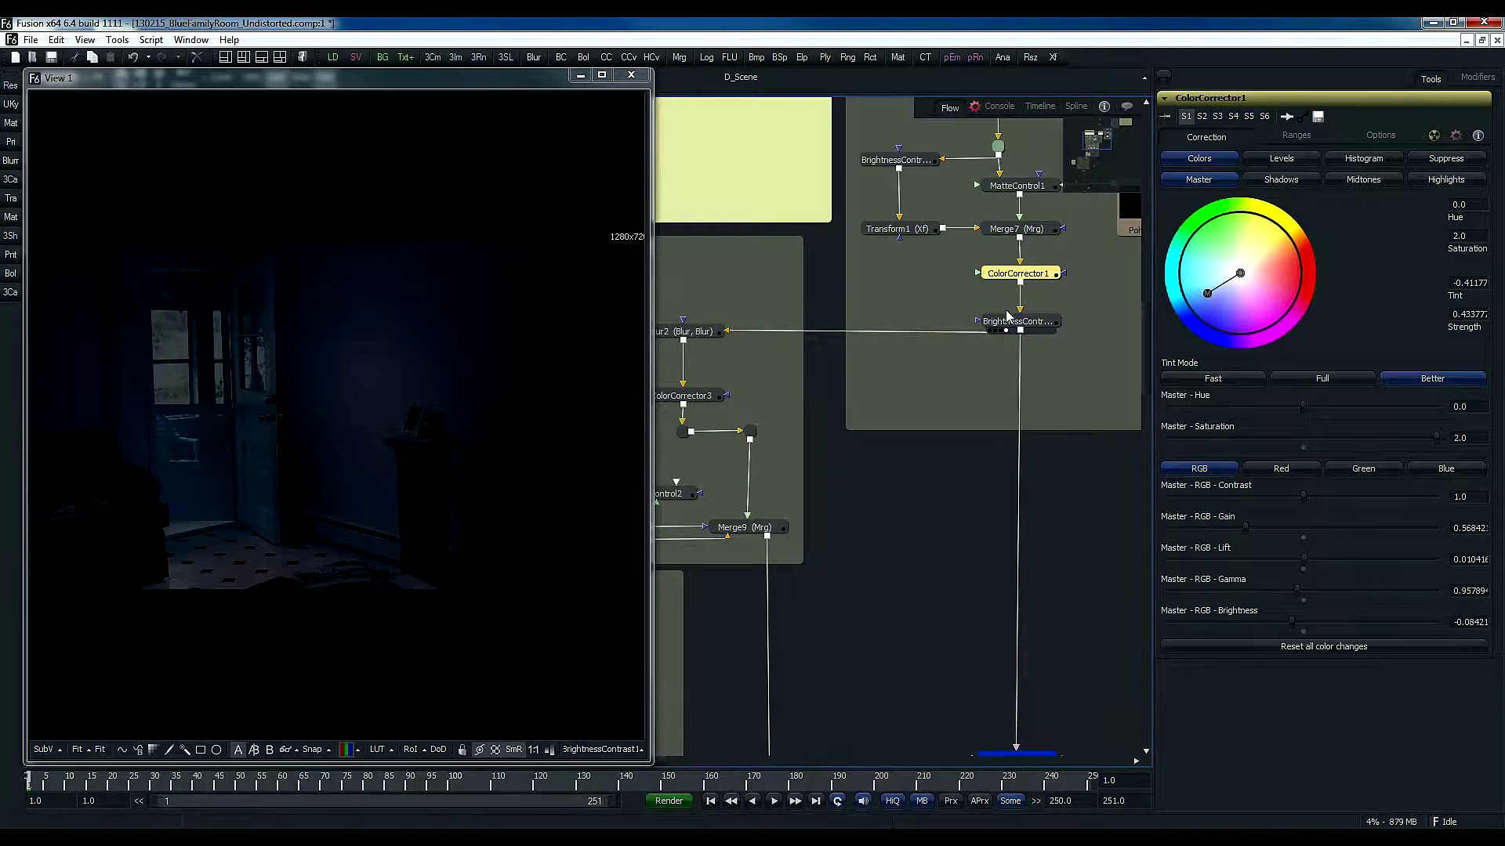
{"action": "left_click_drag", "start_coordinate": [1009, 274], "coordinate": [125, 243]}
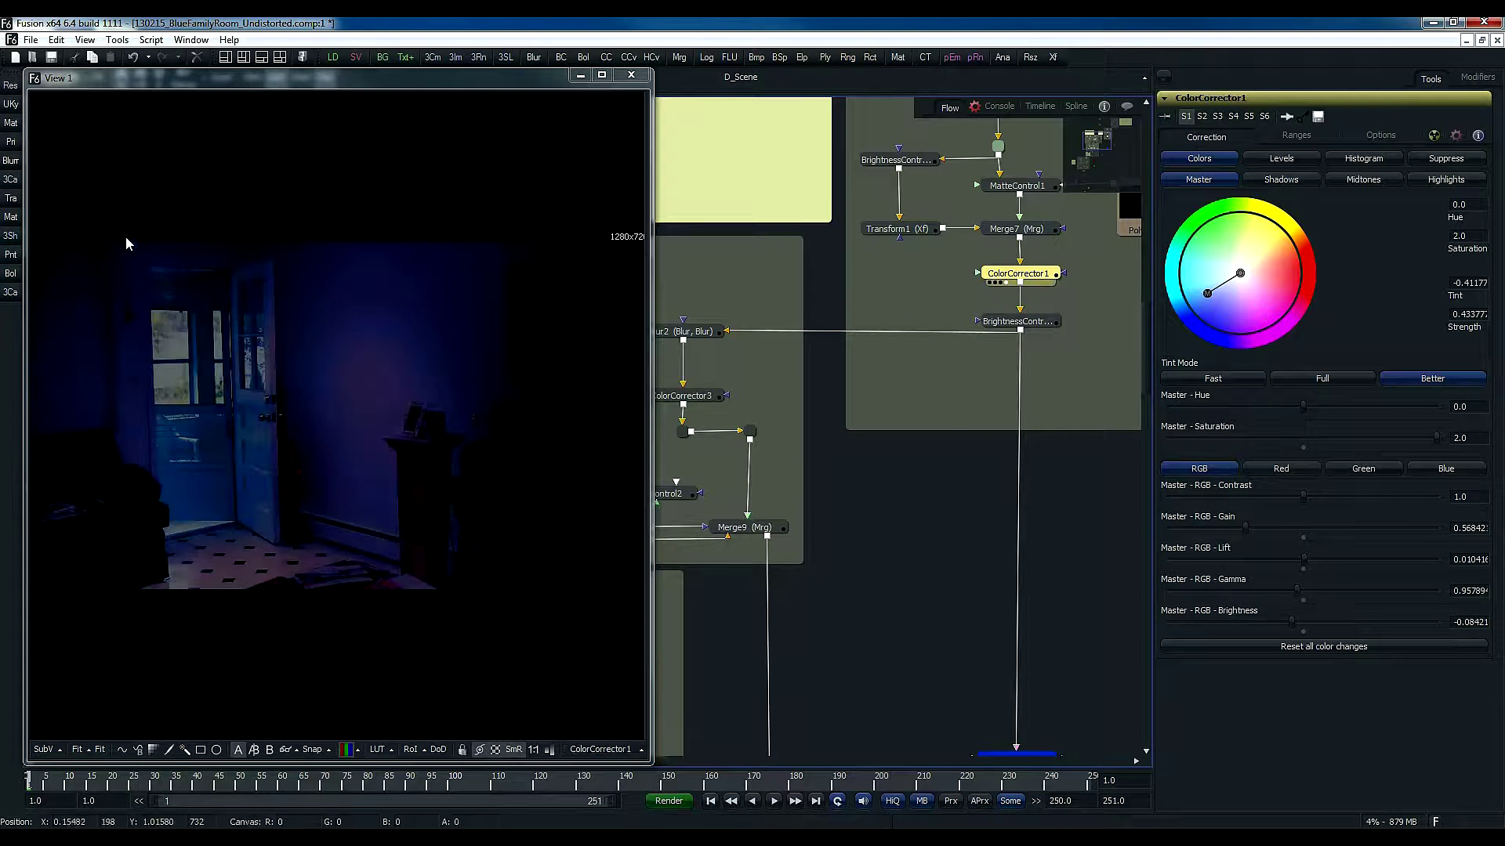
{"action": "left_click_drag", "start_coordinate": [986, 322], "coordinate": [549, 478]}
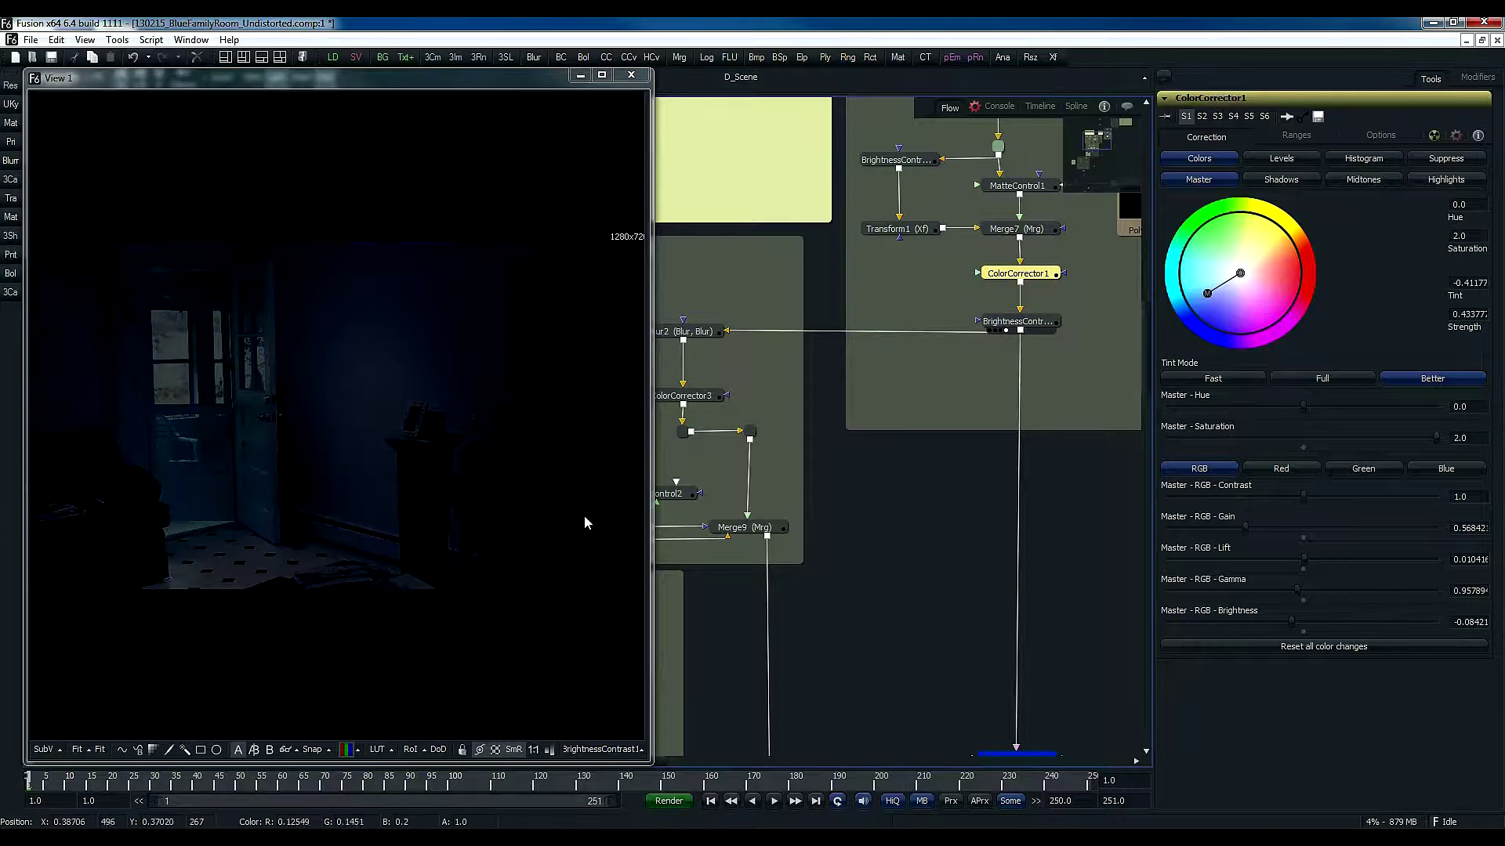
- Open the projection settings of the blue Projector camera fed by the graded backplate
{"action": "left_click_drag", "start_coordinate": [964, 684], "coordinate": [943, 536]}
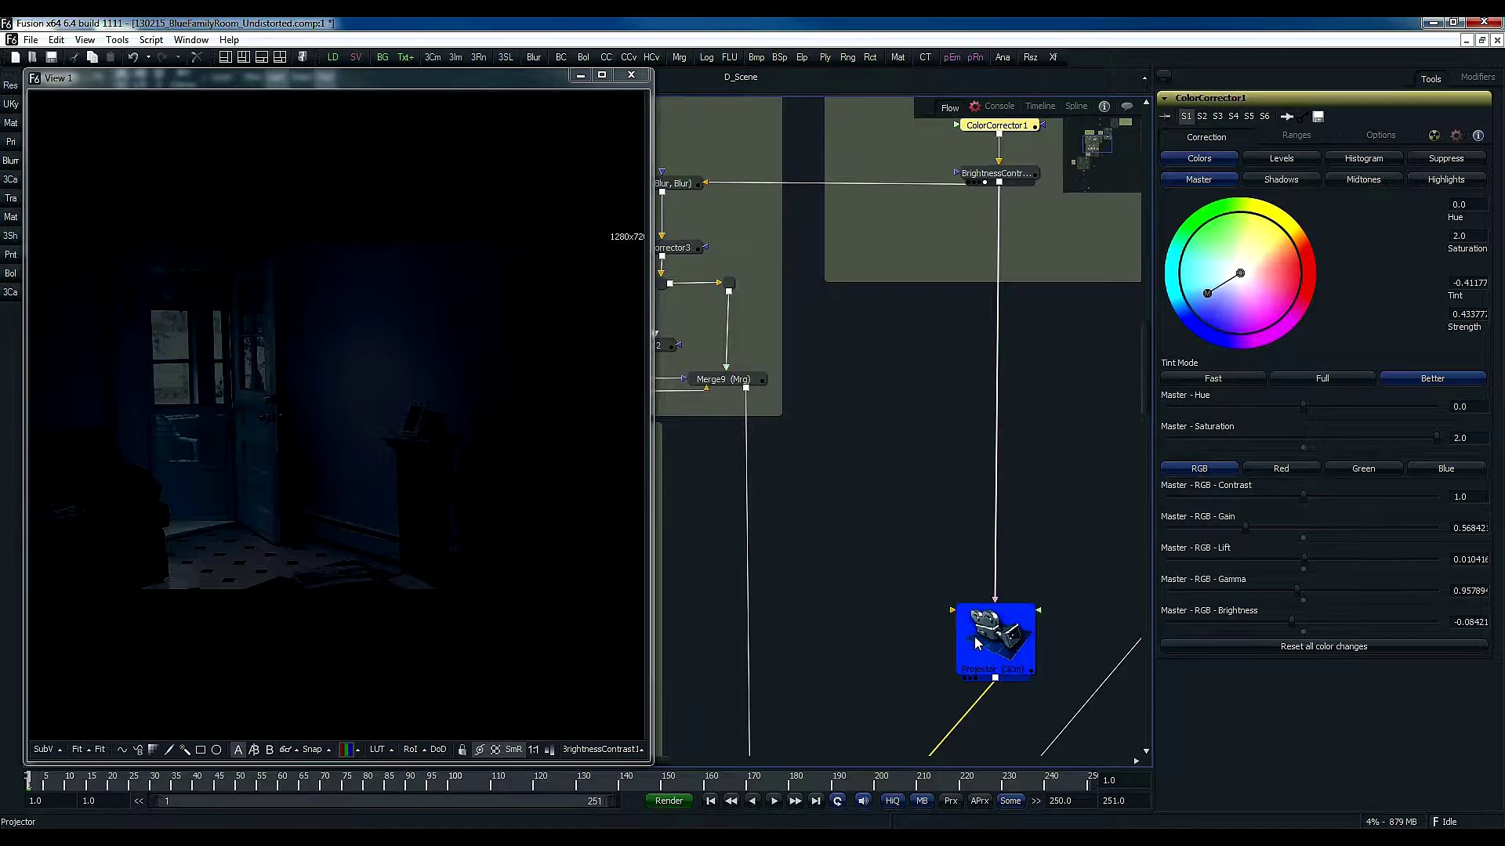
{"action": "left_click_drag", "start_coordinate": [870, 698], "coordinate": [958, 552]}
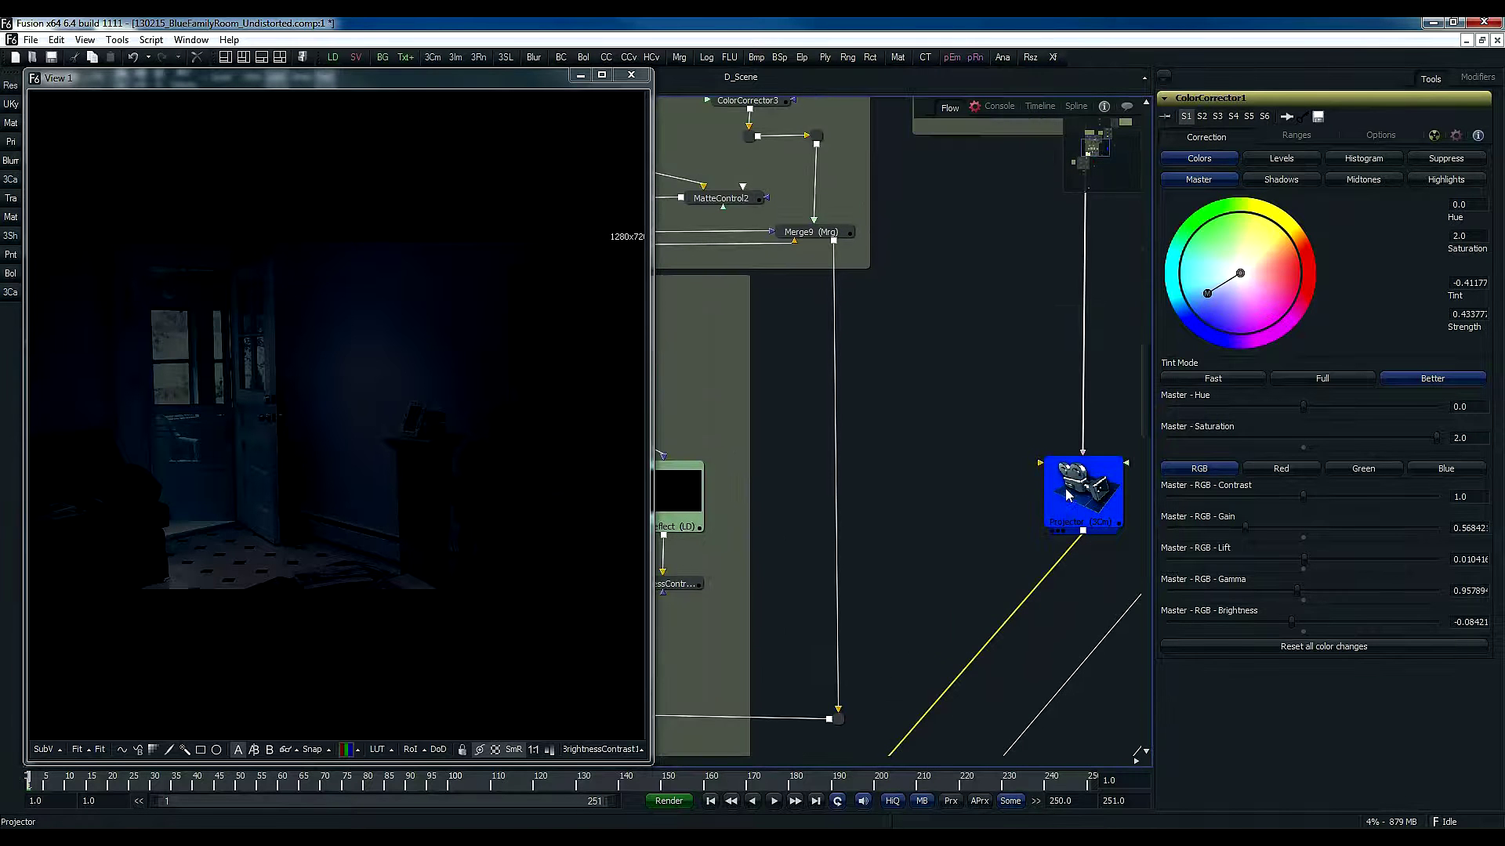
{"action": "left_click", "coordinate": [1075, 500]}
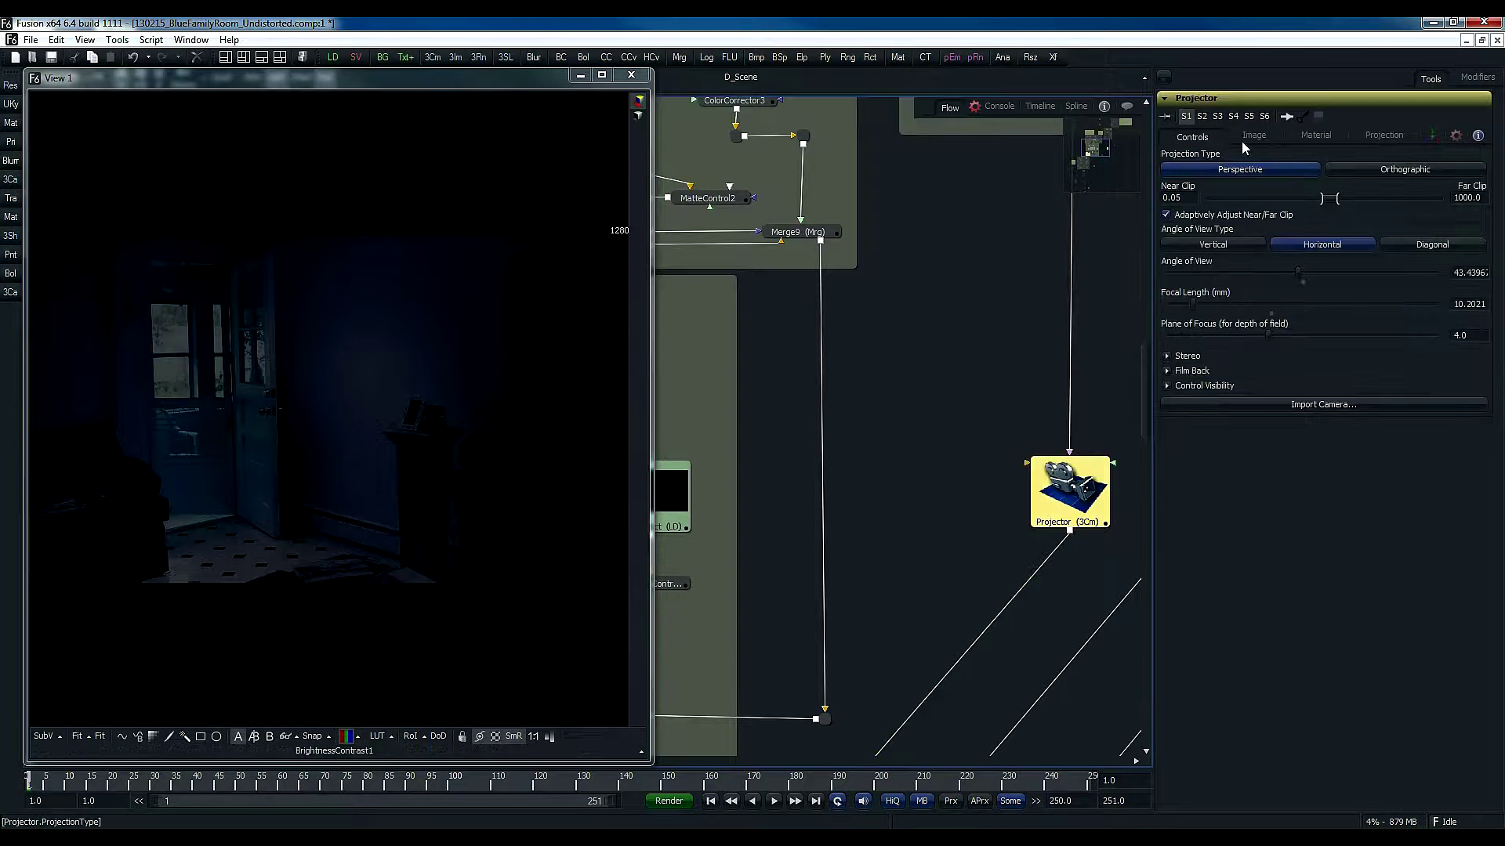
{"action": "left_click", "coordinate": [1384, 137]}
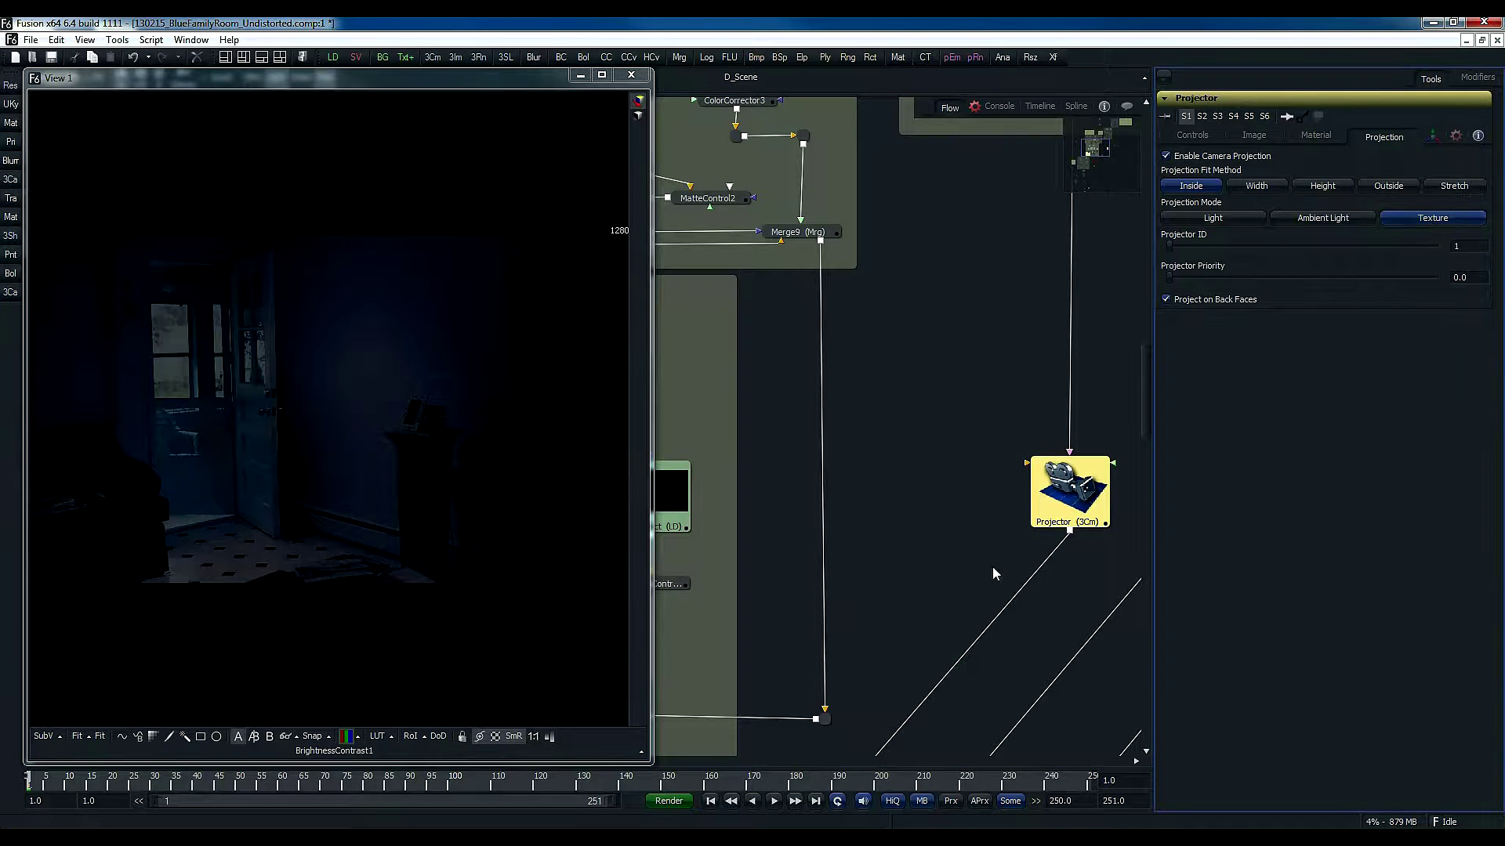
- Show the D_Scene 3D merge in View 1 and examine the projected room geometry in perspective
{"action": "left_click_drag", "start_coordinate": [926, 567], "coordinate": [1023, 394]}
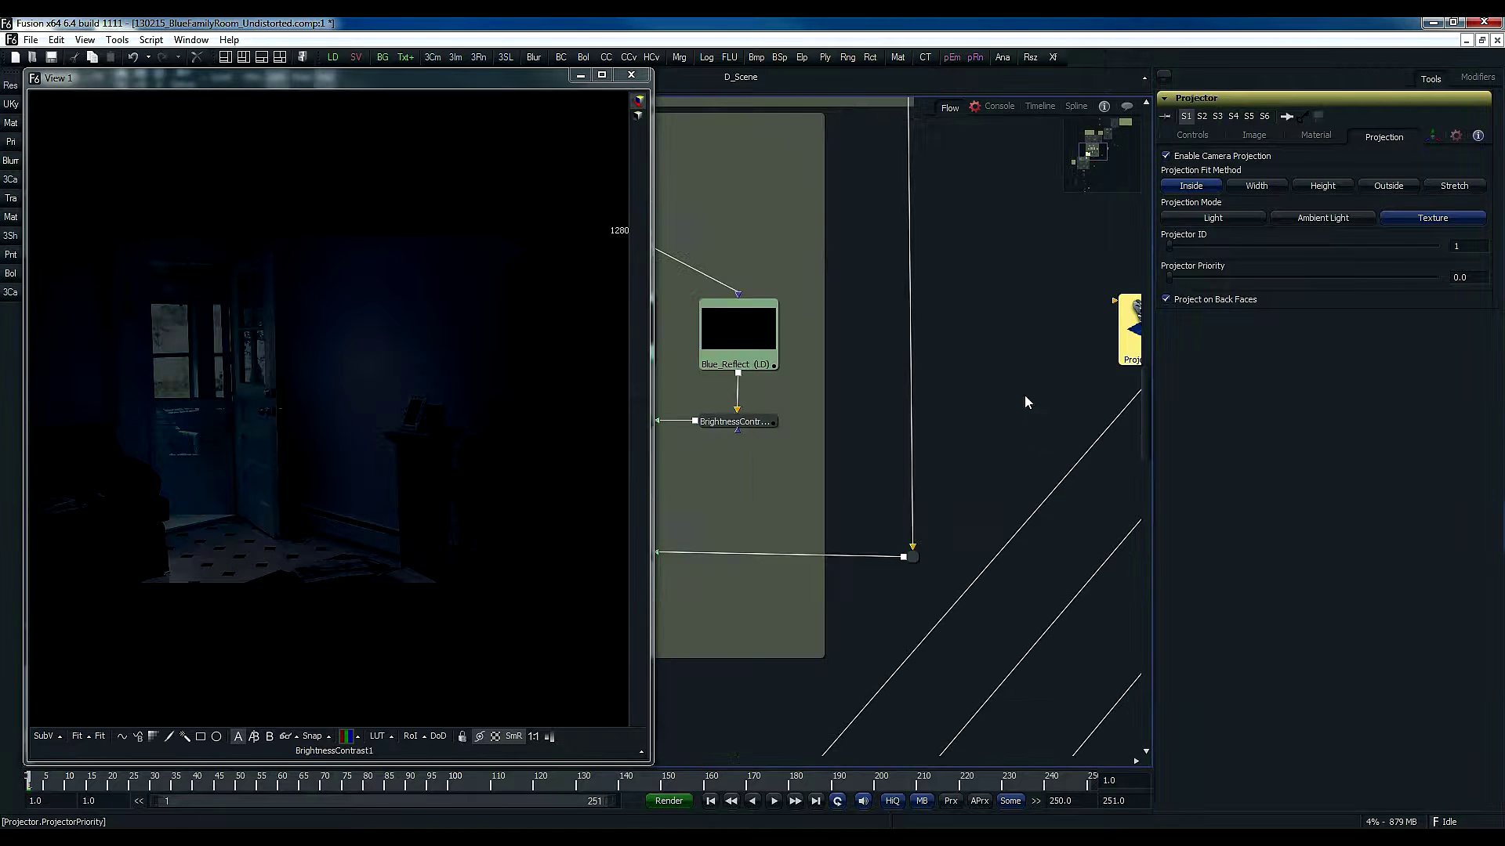
{"action": "left_click_drag", "start_coordinate": [936, 618], "coordinate": [1099, 411]}
{"action": "left_click_drag", "start_coordinate": [934, 612], "coordinate": [1092, 615]}
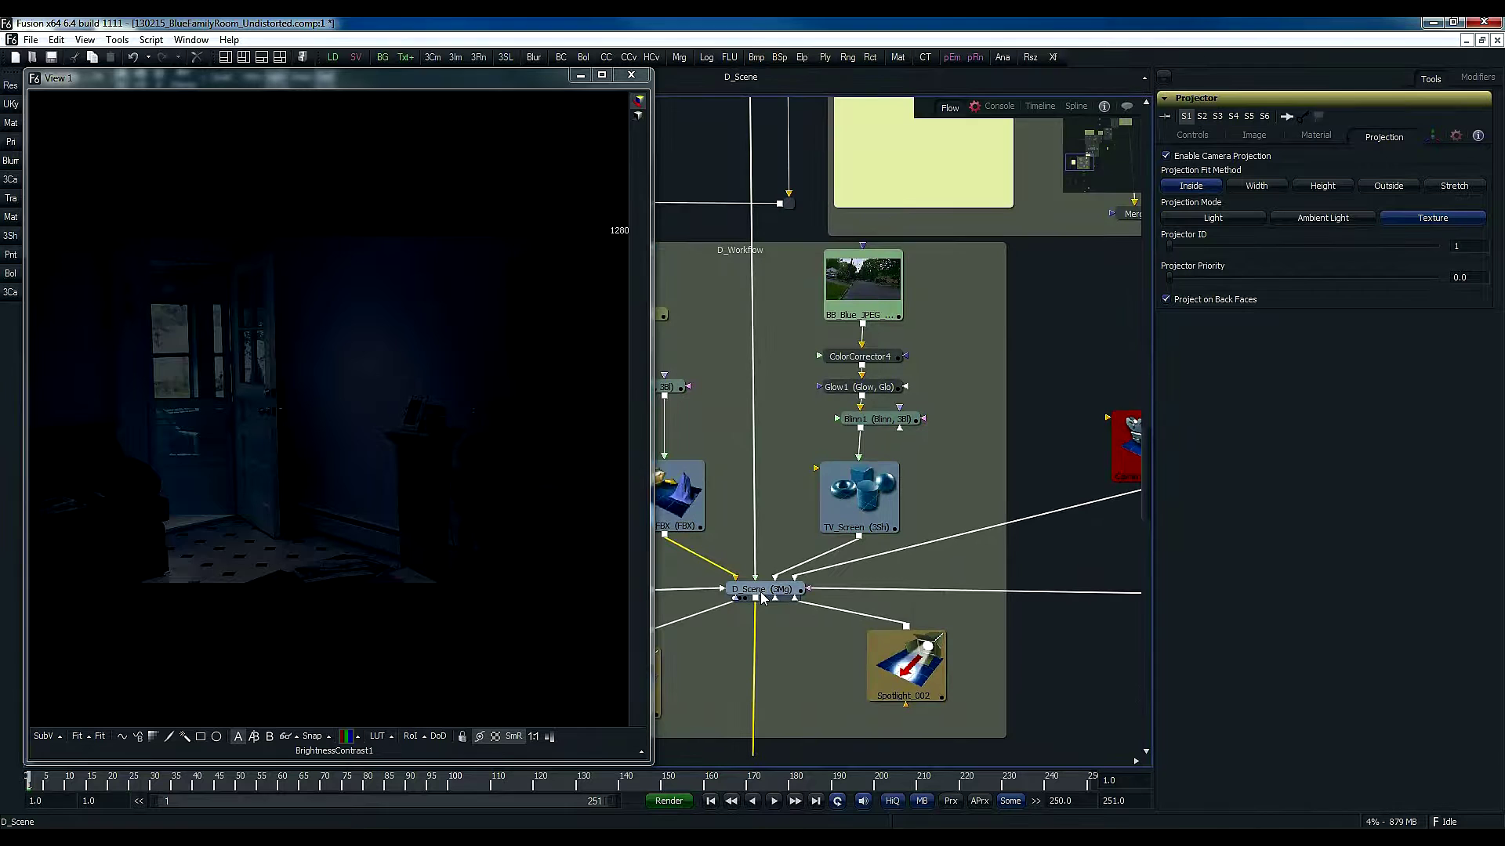
{"action": "left_click_drag", "start_coordinate": [764, 593], "coordinate": [414, 515]}
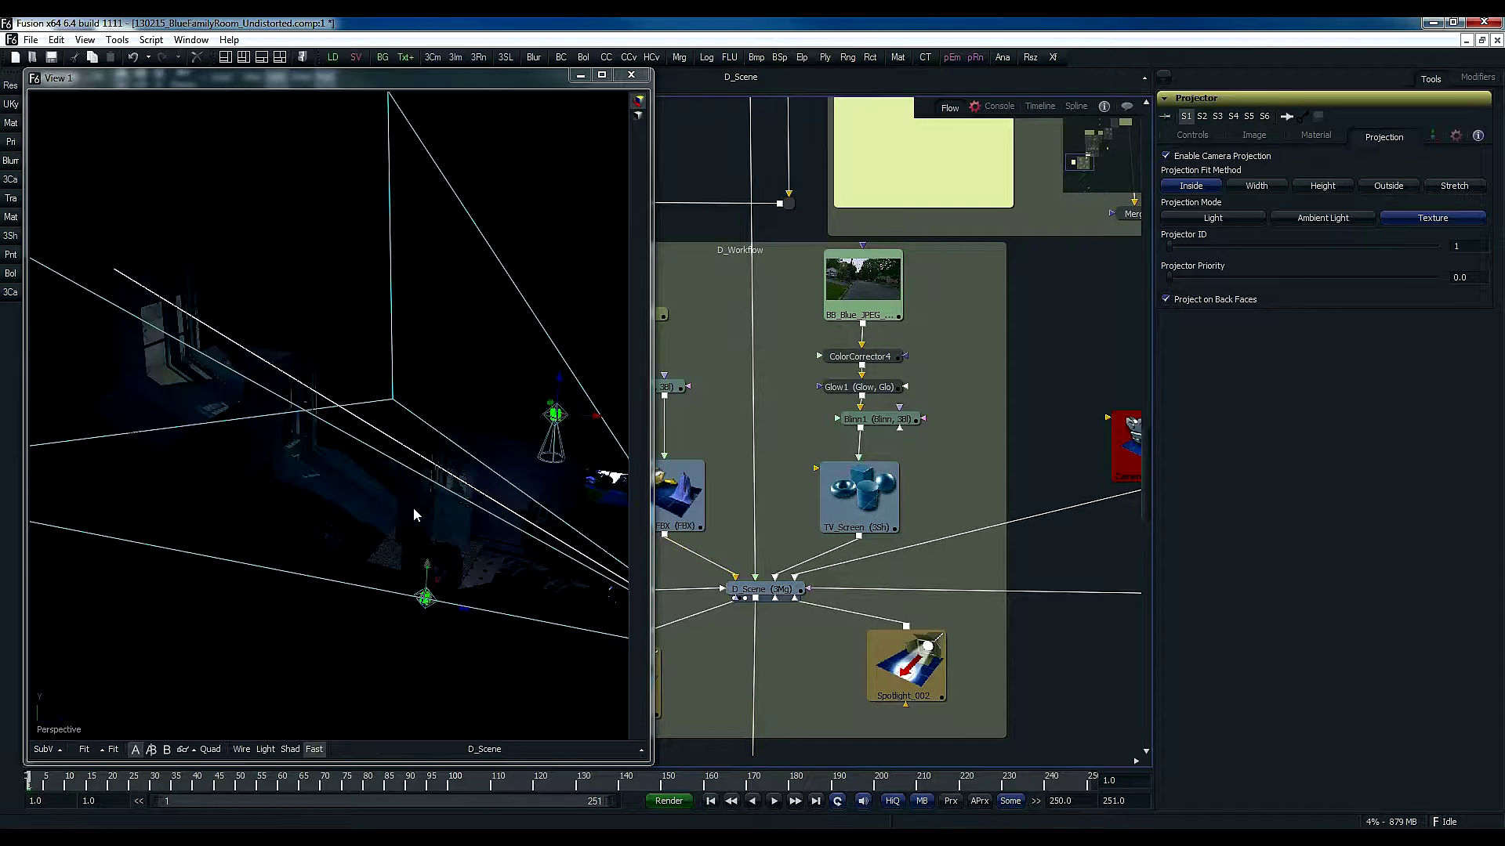
{"action": "left_click_drag", "start_coordinate": [497, 570], "coordinate": [564, 537]}
- Open the Camera01Shape_2 controls and examine the cameras and their projection in the D_Scene perspective view
{"action": "left_click_drag", "start_coordinate": [1074, 475], "coordinate": [813, 493]}
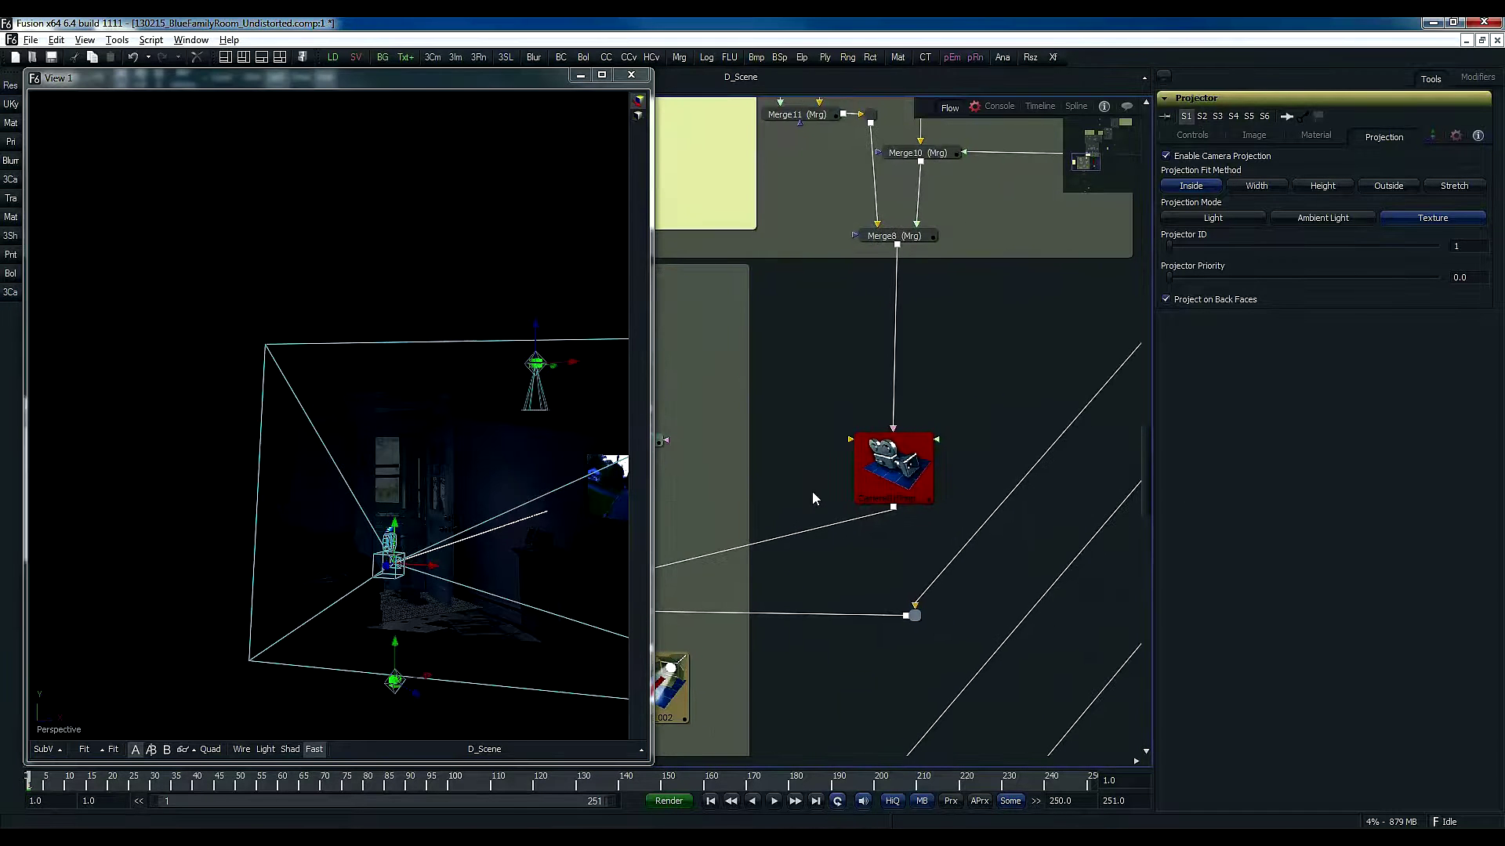
{"action": "left_click", "coordinate": [891, 487]}
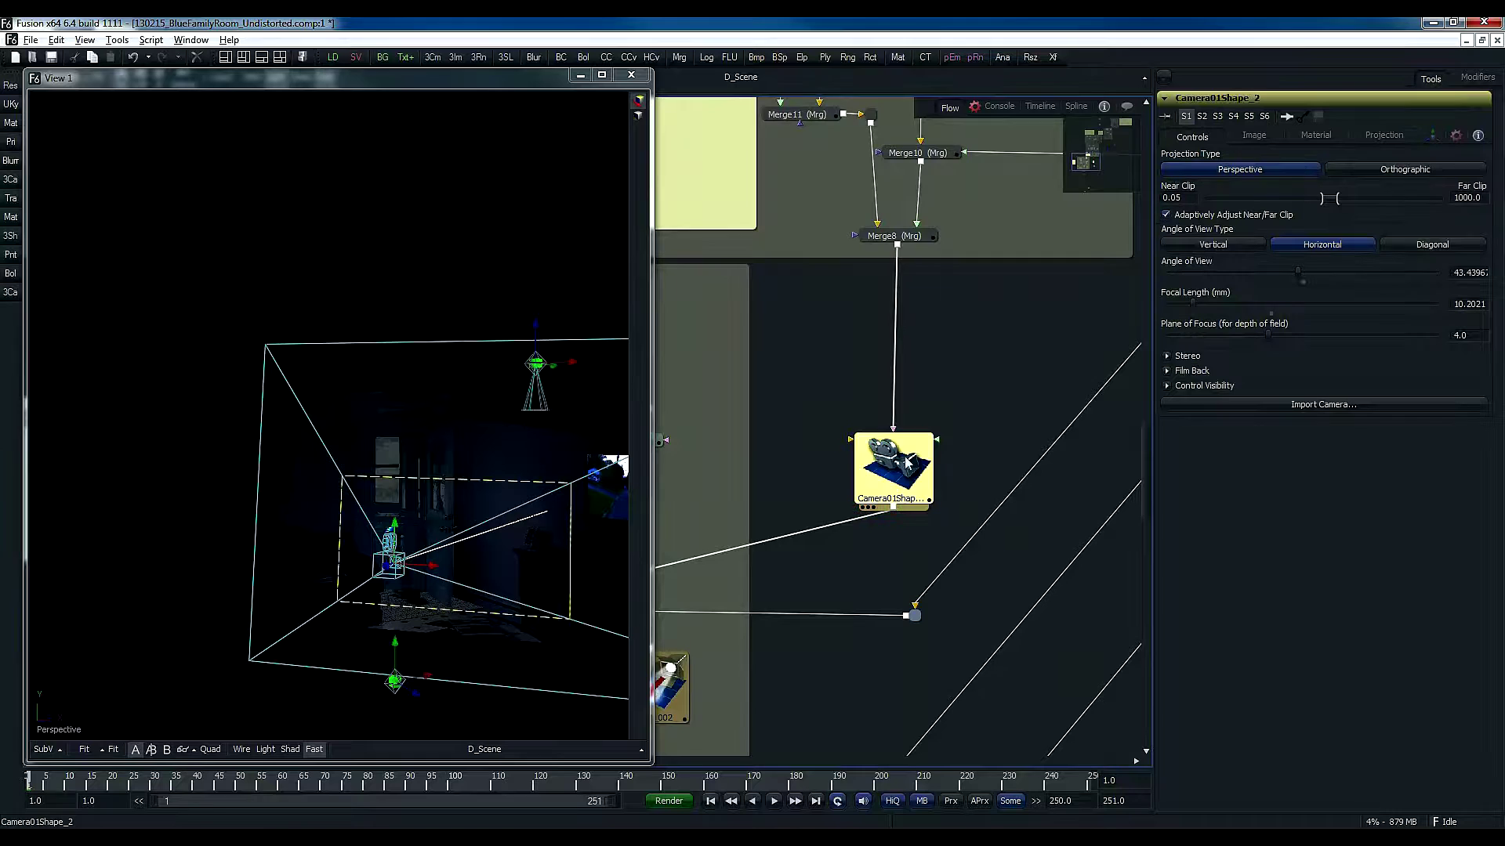
{"action": "left_click_drag", "start_coordinate": [955, 387], "coordinate": [688, 549]}
{"action": "left_click_drag", "start_coordinate": [1136, 227], "coordinate": [915, 519]}
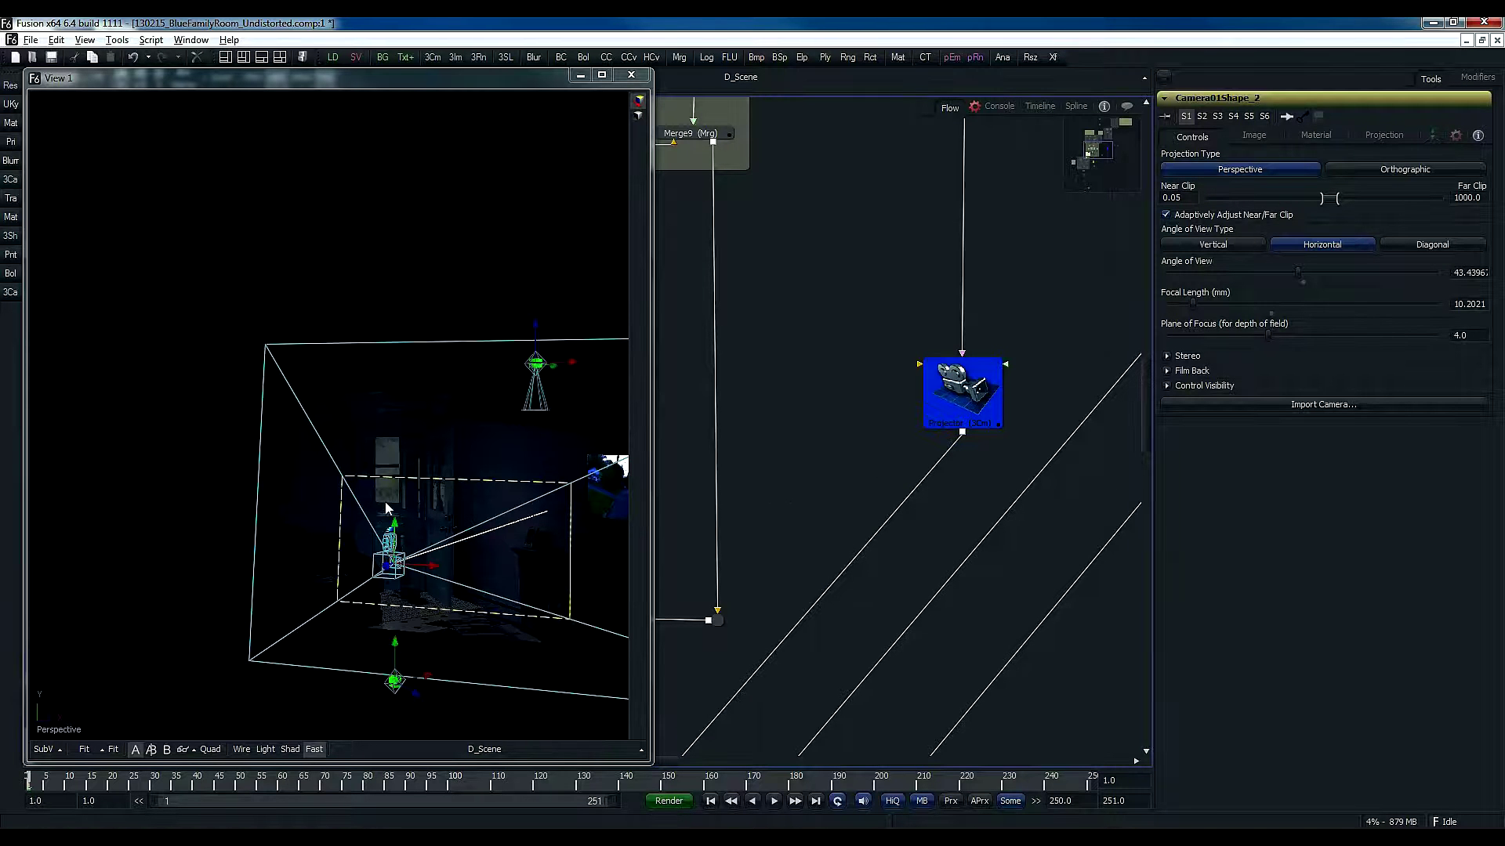
{"action": "mouse_move", "coordinate": [283, 521]}
{"action": "left_mouse_down"}
{"action": "mouse_move", "coordinate": [256, 525]}
{"action": "mouse_move", "coordinate": [304, 540]}
{"action": "left_mouse_up"}
{"action": "left_click_drag", "start_coordinate": [459, 549], "coordinate": [336, 522]}
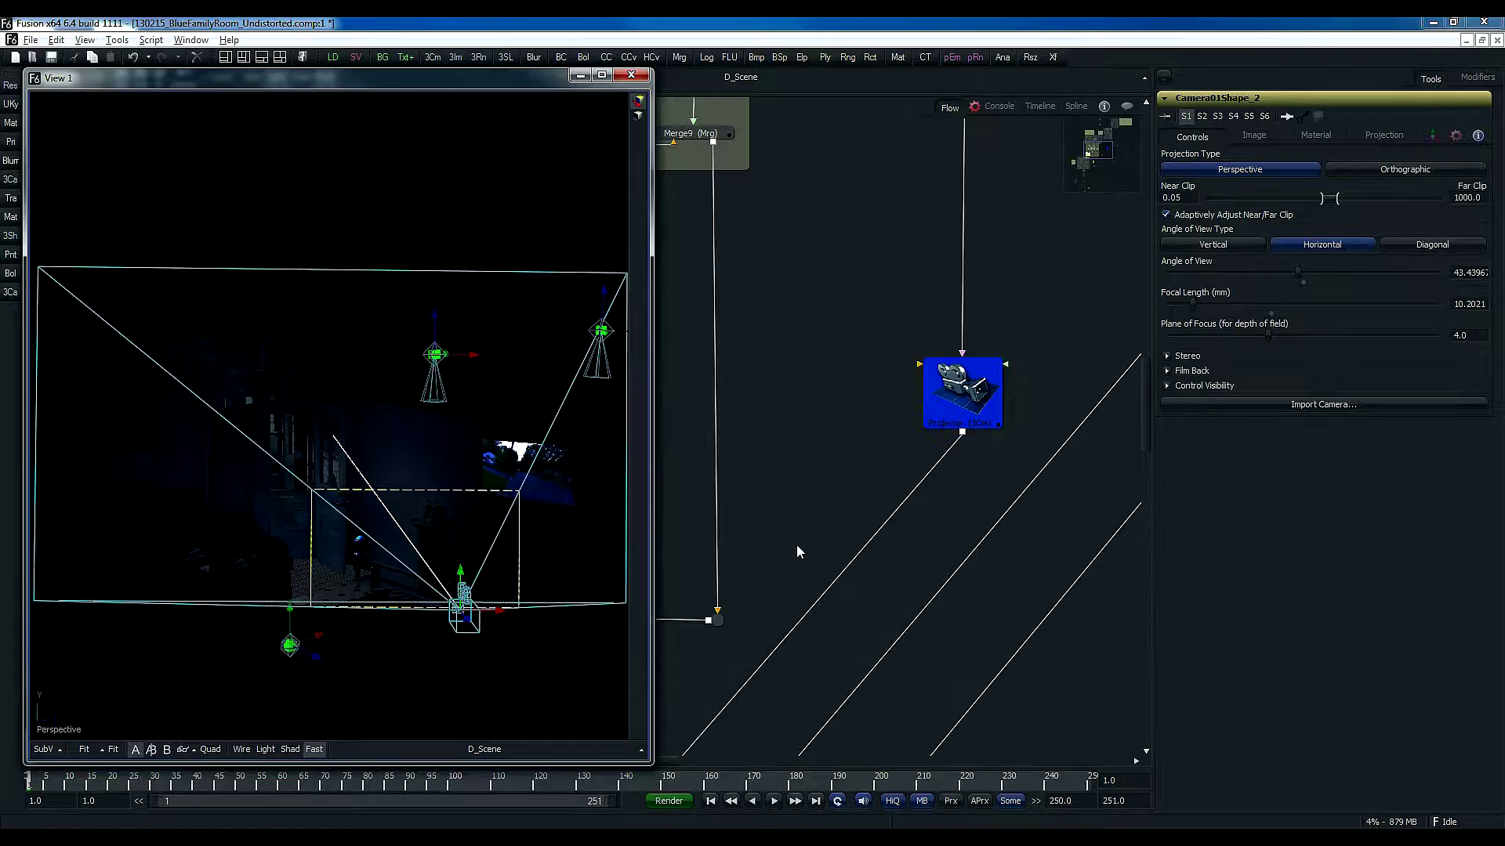
- Trace the connections from the Projector and Camera01Shape_2 down to the D_Scene merge
{"action": "left_click_drag", "start_coordinate": [818, 540], "coordinate": [995, 401]}
{"action": "left_click_drag", "start_coordinate": [782, 633], "coordinate": [926, 437]}
{"action": "left_click_drag", "start_coordinate": [845, 602], "coordinate": [1028, 396]}
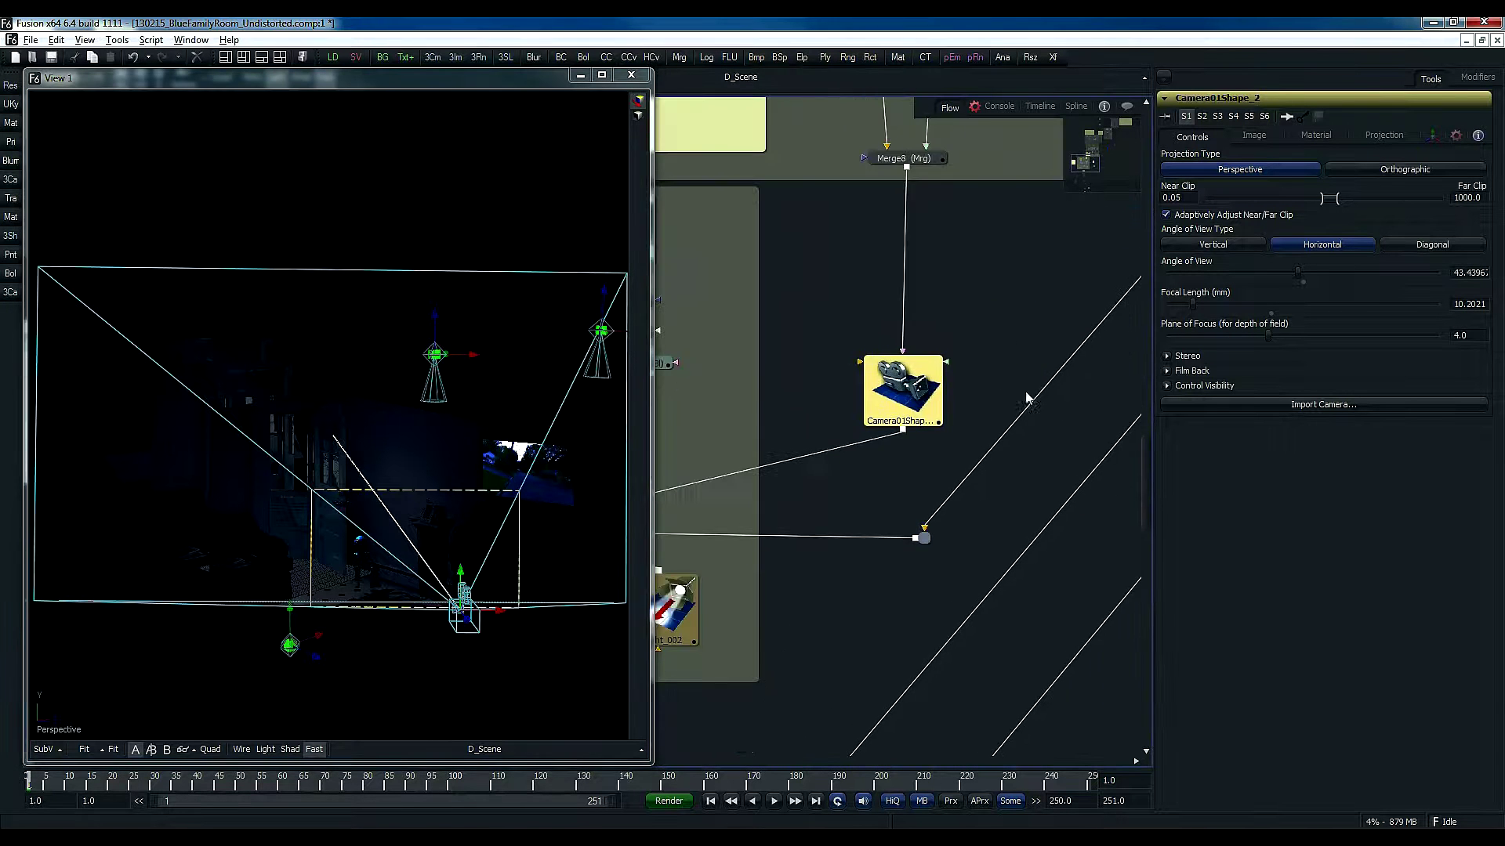
{"action": "left_click_drag", "start_coordinate": [798, 620], "coordinate": [1018, 616]}
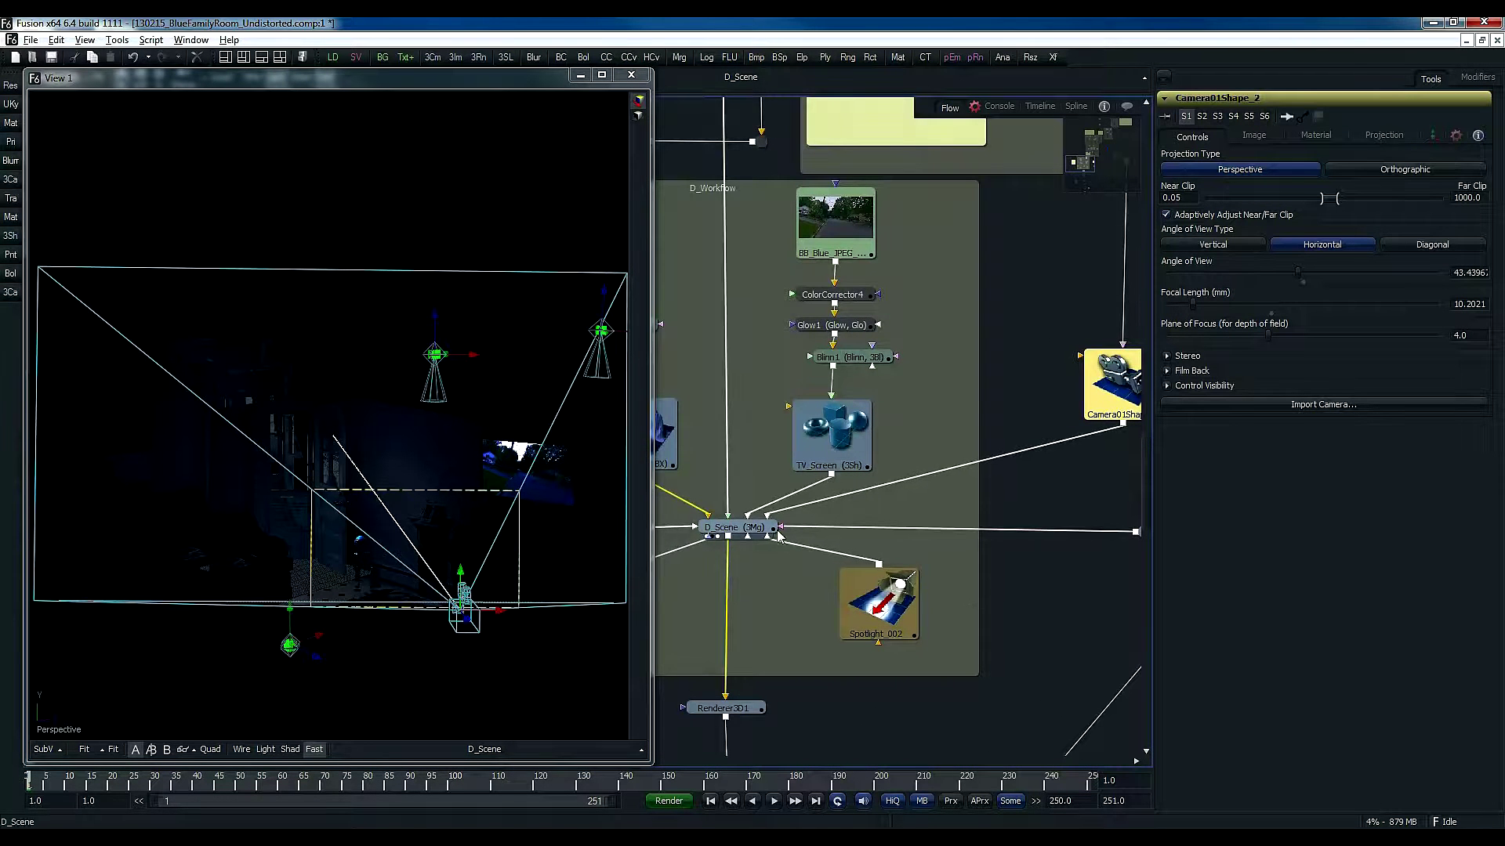
- Display the BB_FamilyRoom character render from the Underlay2 group in View 1
{"action": "left_click_drag", "start_coordinate": [1021, 395], "coordinate": [775, 605]}
{"action": "left_click_drag", "start_coordinate": [1096, 248], "coordinate": [897, 646]}
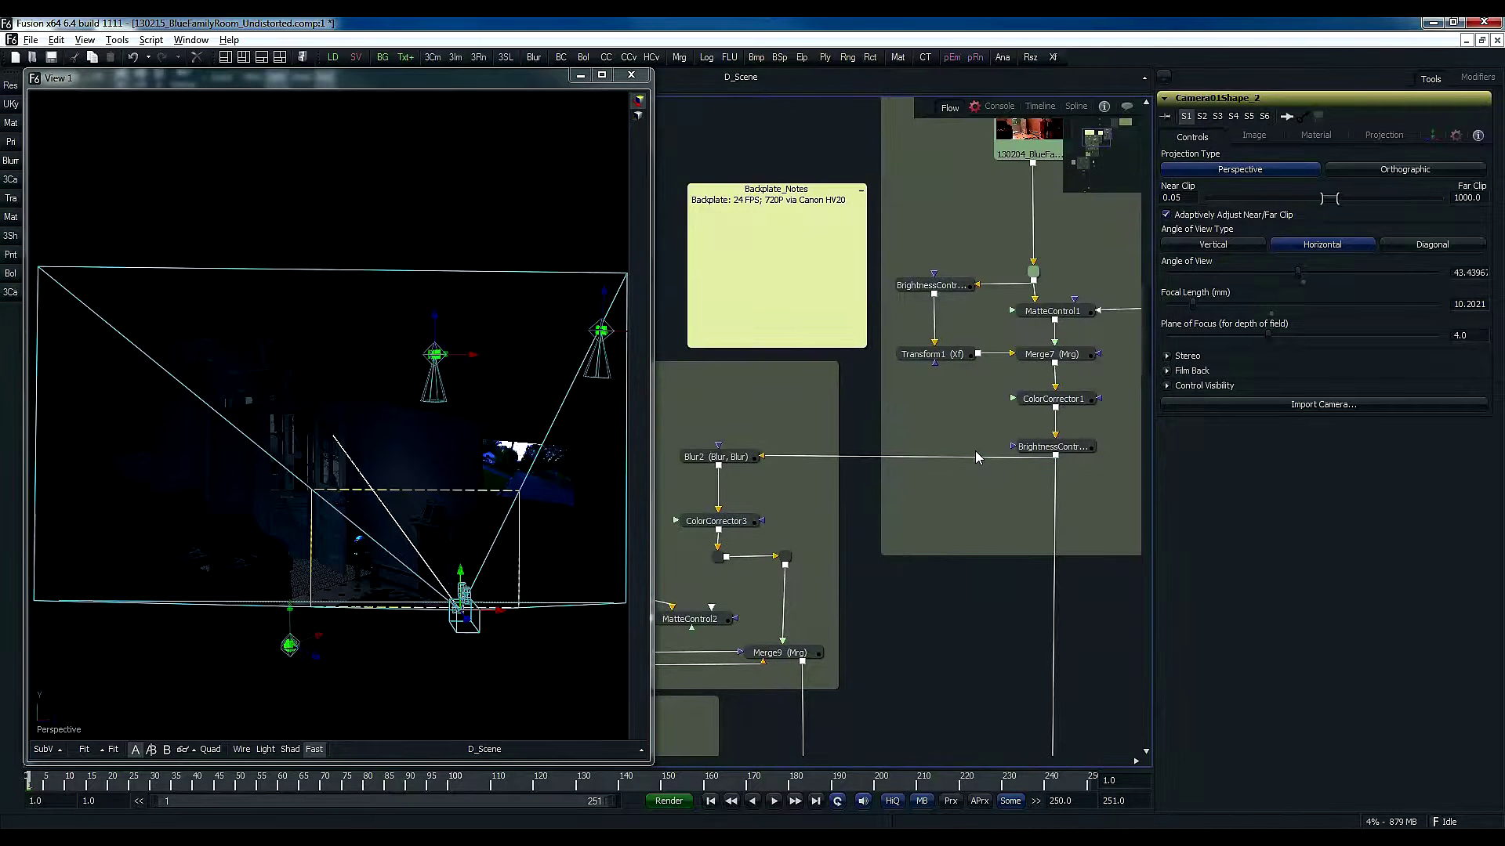
{"action": "left_click_drag", "start_coordinate": [944, 353], "coordinate": [1120, 205]}
{"action": "left_click_drag", "start_coordinate": [806, 403], "coordinate": [941, 468]}
{"action": "left_click_drag", "start_coordinate": [843, 451], "coordinate": [340, 475]}
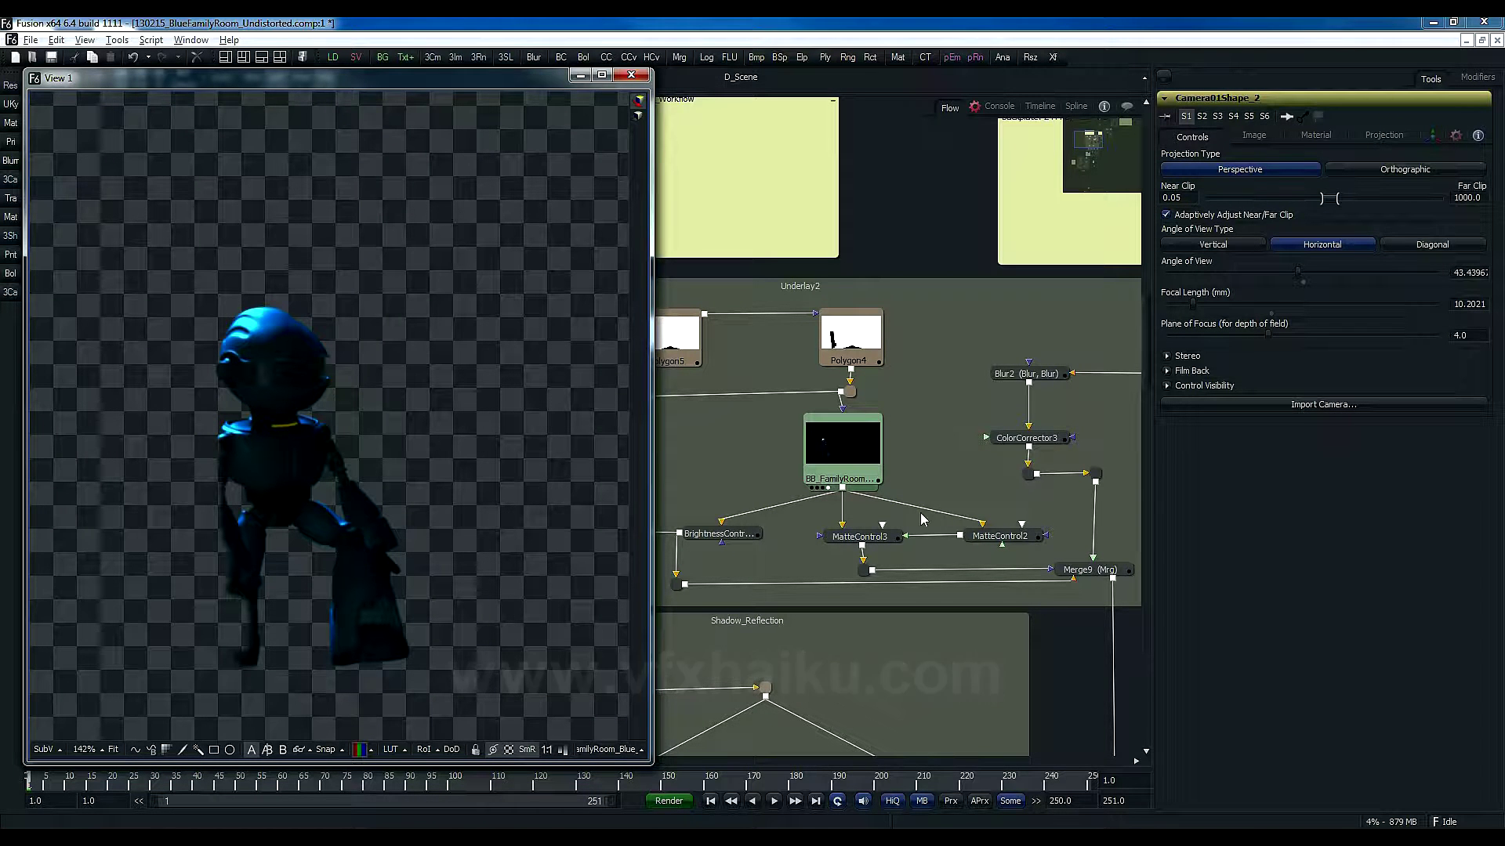
{"action": "left_click_drag", "start_coordinate": [907, 457], "coordinate": [967, 424]}
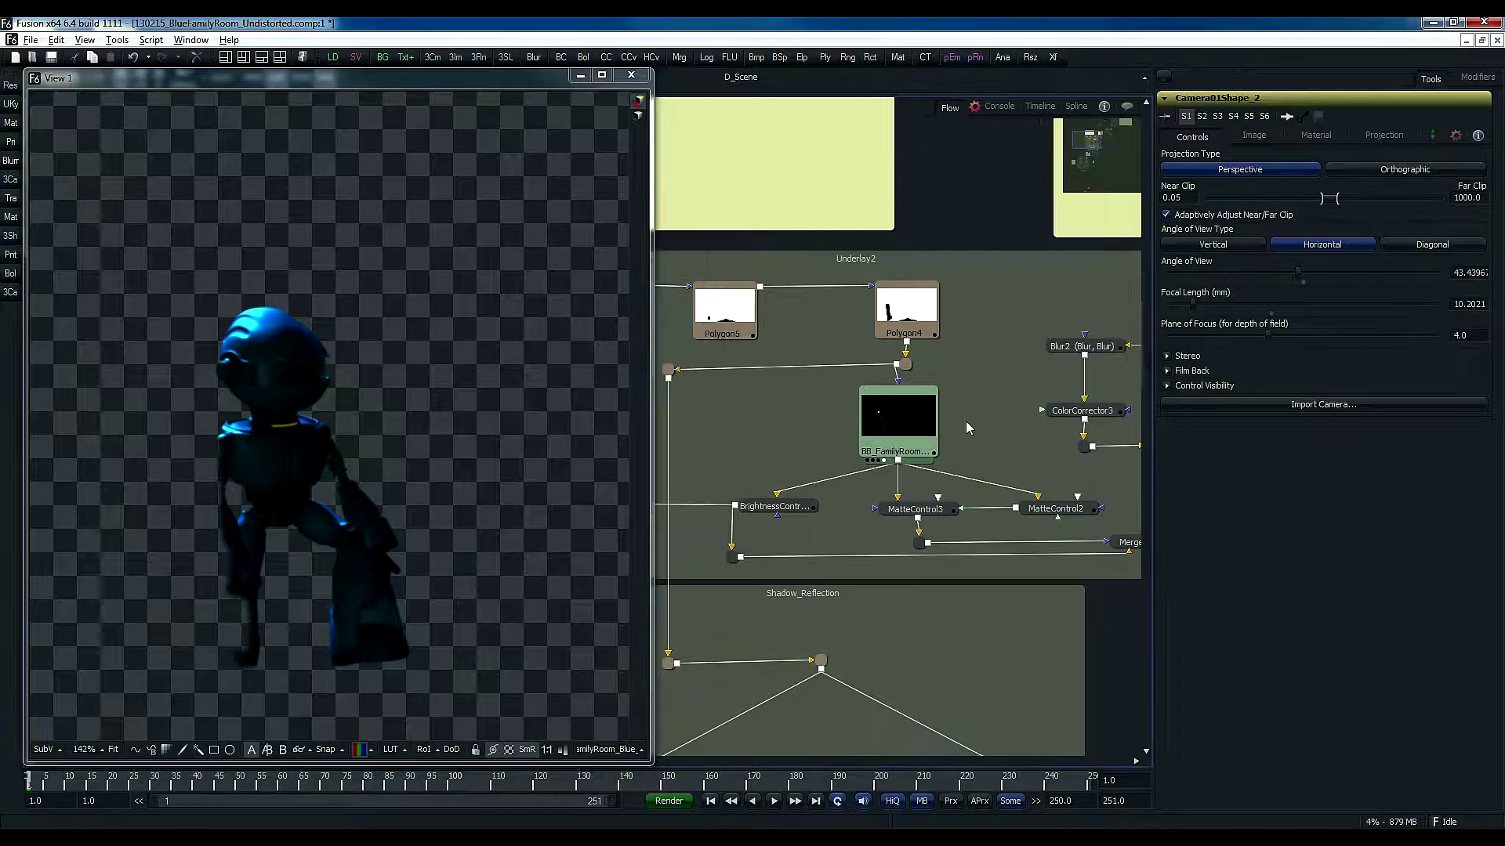
- Examine the alpha of MatteControl3 with MatteControl2 disconnected, and the blurred alpha of MatteControl2, in View 1
{"action": "left_click_drag", "start_coordinate": [783, 454], "coordinate": [857, 426]}
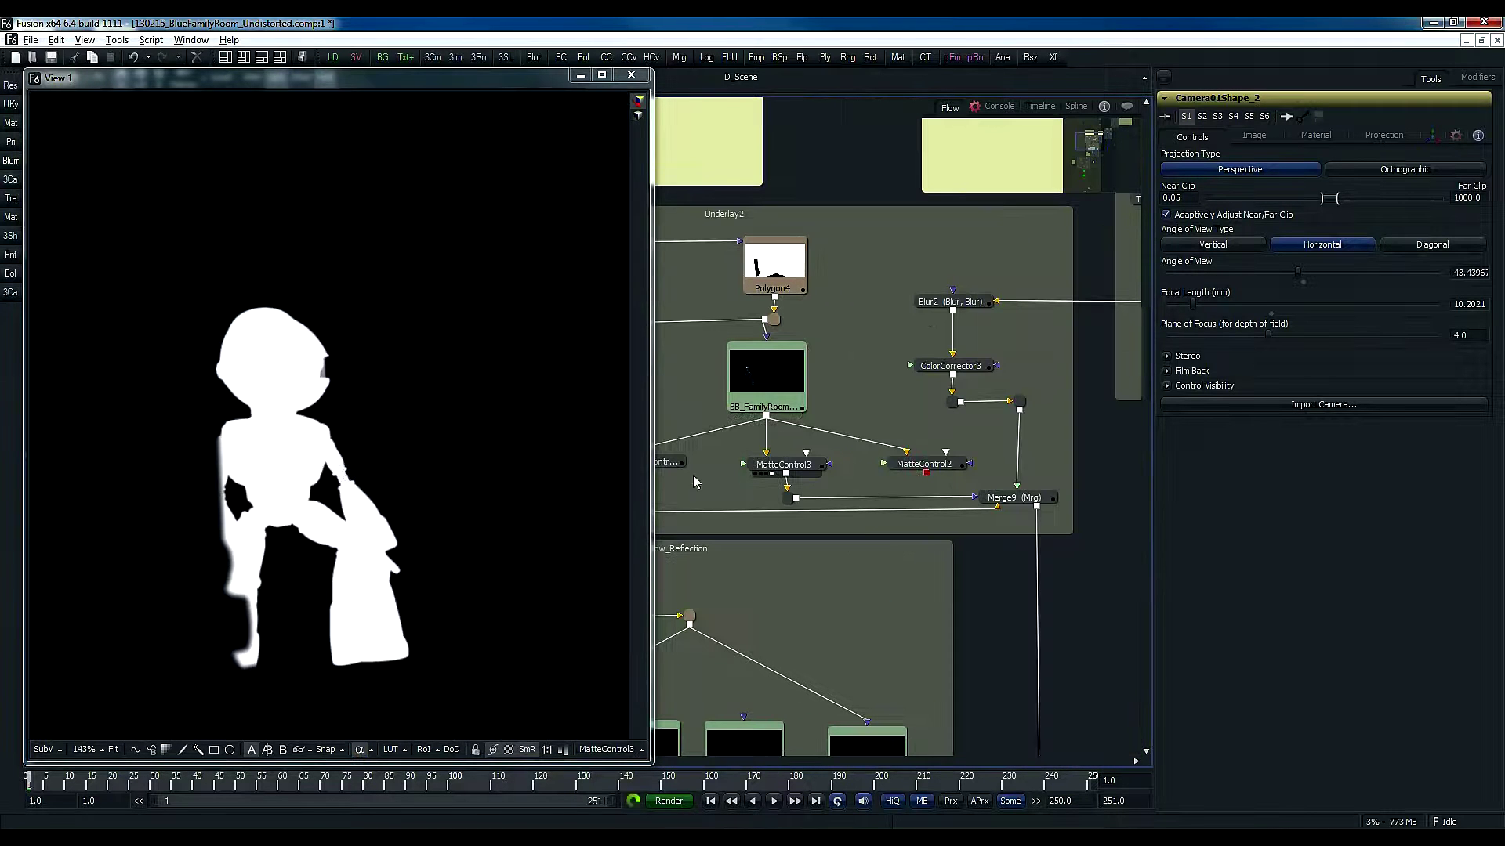
{"action": "left_click", "coordinate": [925, 466]}
{"action": "key", "text": "1"}
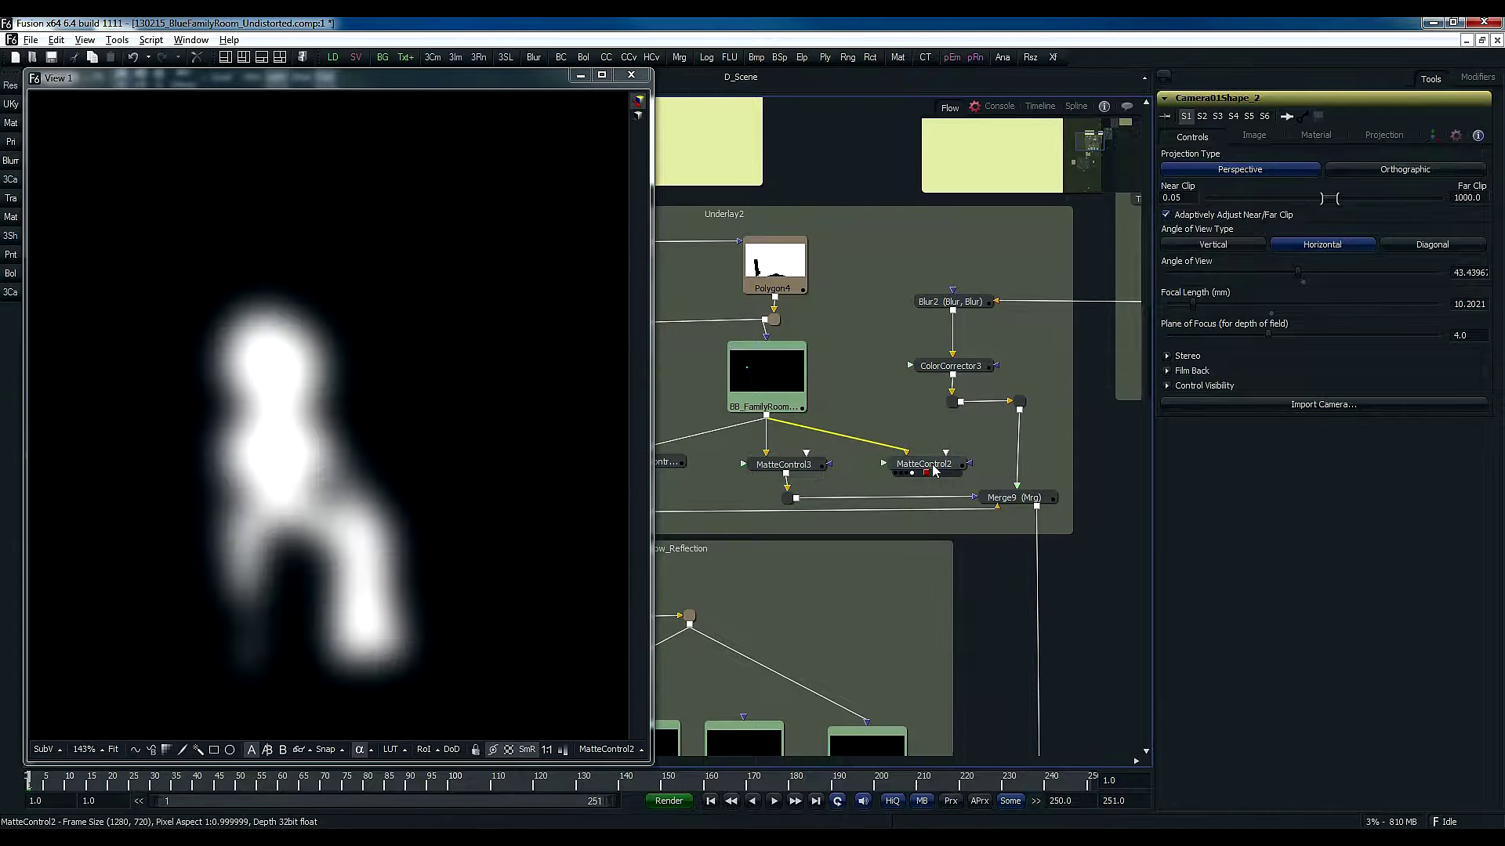
- Reconnect the MatteControl2 output to MatteControl3 and open the MatteControl3 settings to inspect its alpha subtraction
{"action": "left_click_drag", "start_coordinate": [935, 472], "coordinate": [790, 473]}
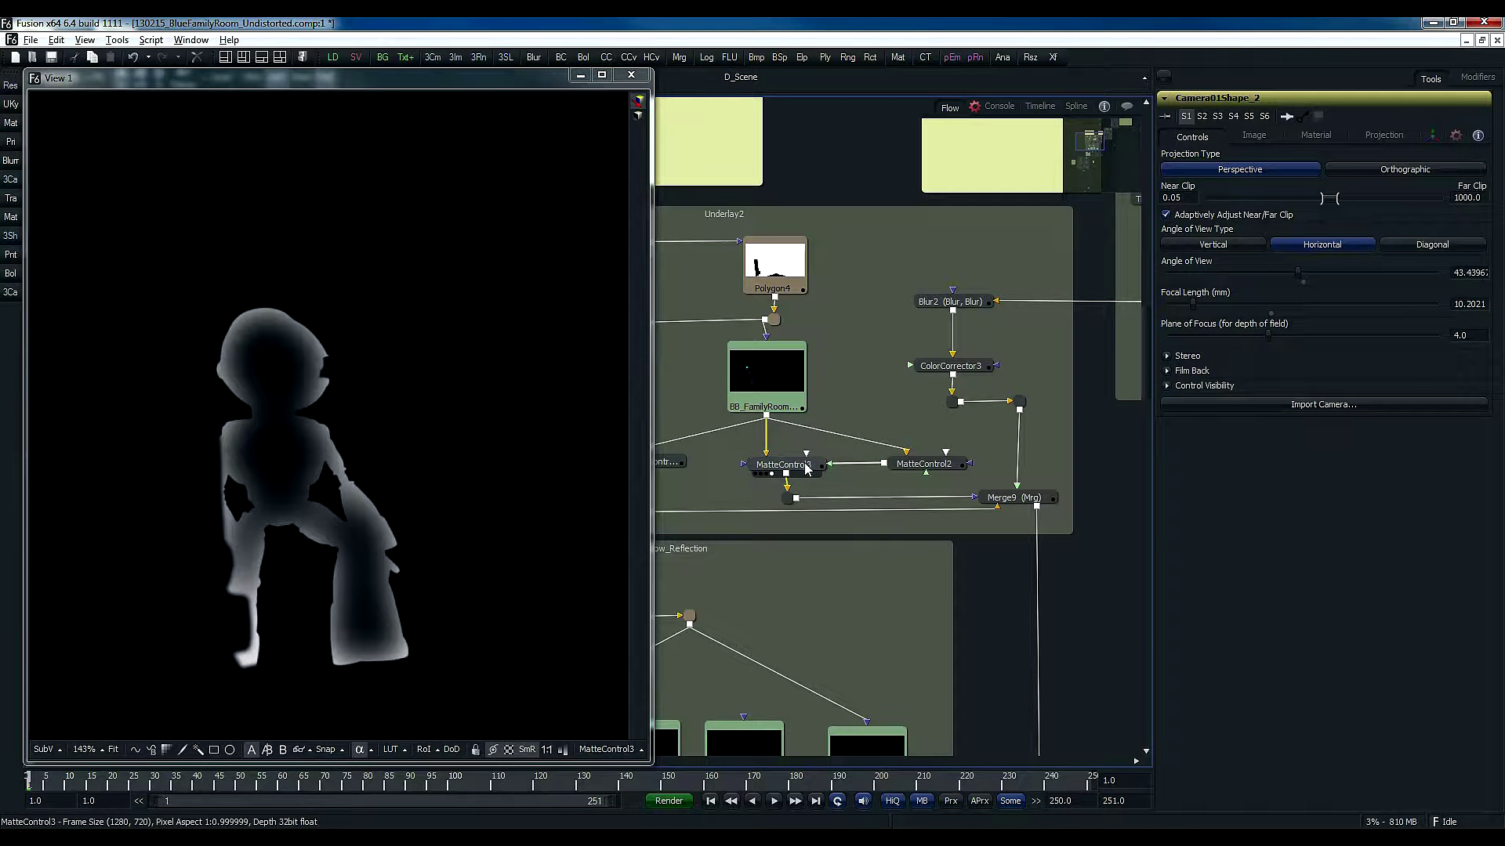
{"action": "left_click", "coordinate": [805, 468]}
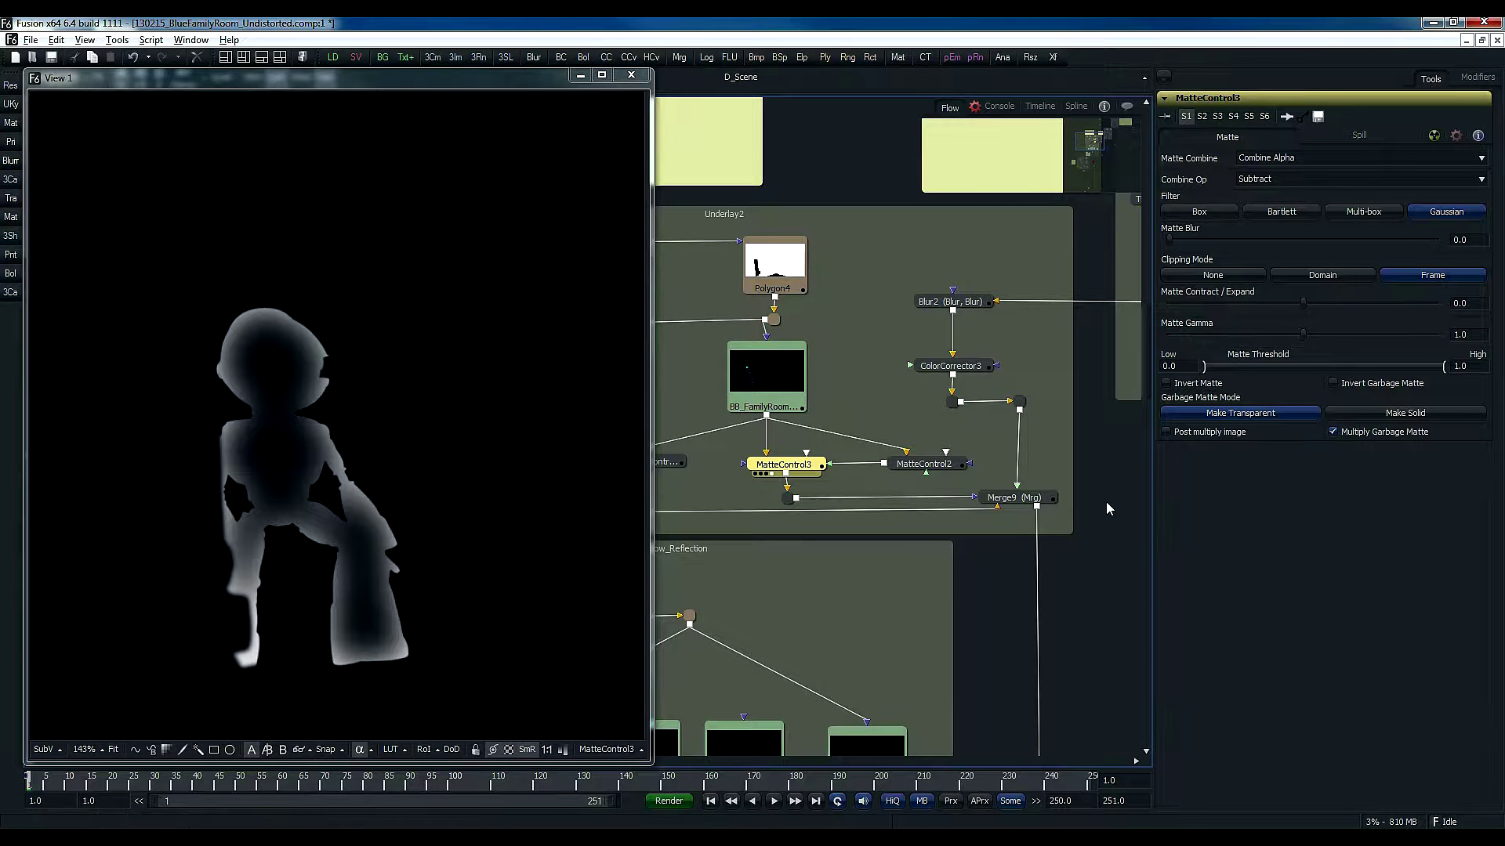
- Display BrightnessContrast1 fitted to View 1 and trace its output to Blur2 in the Underlay2 group
{"action": "left_click_drag", "start_coordinate": [1019, 519], "coordinate": [799, 695]}
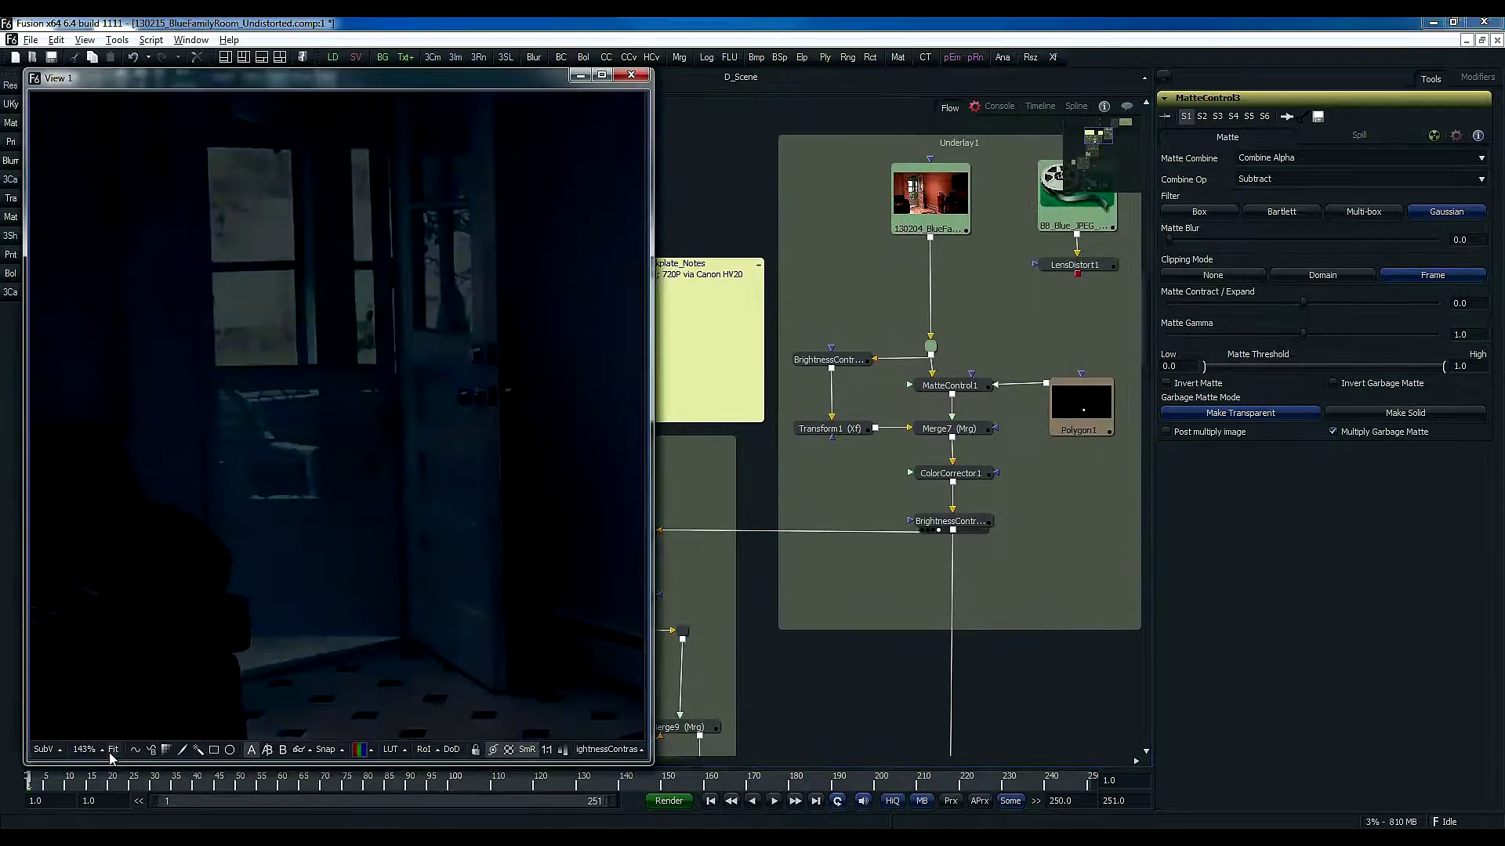
{"action": "left_click", "coordinate": [113, 750]}
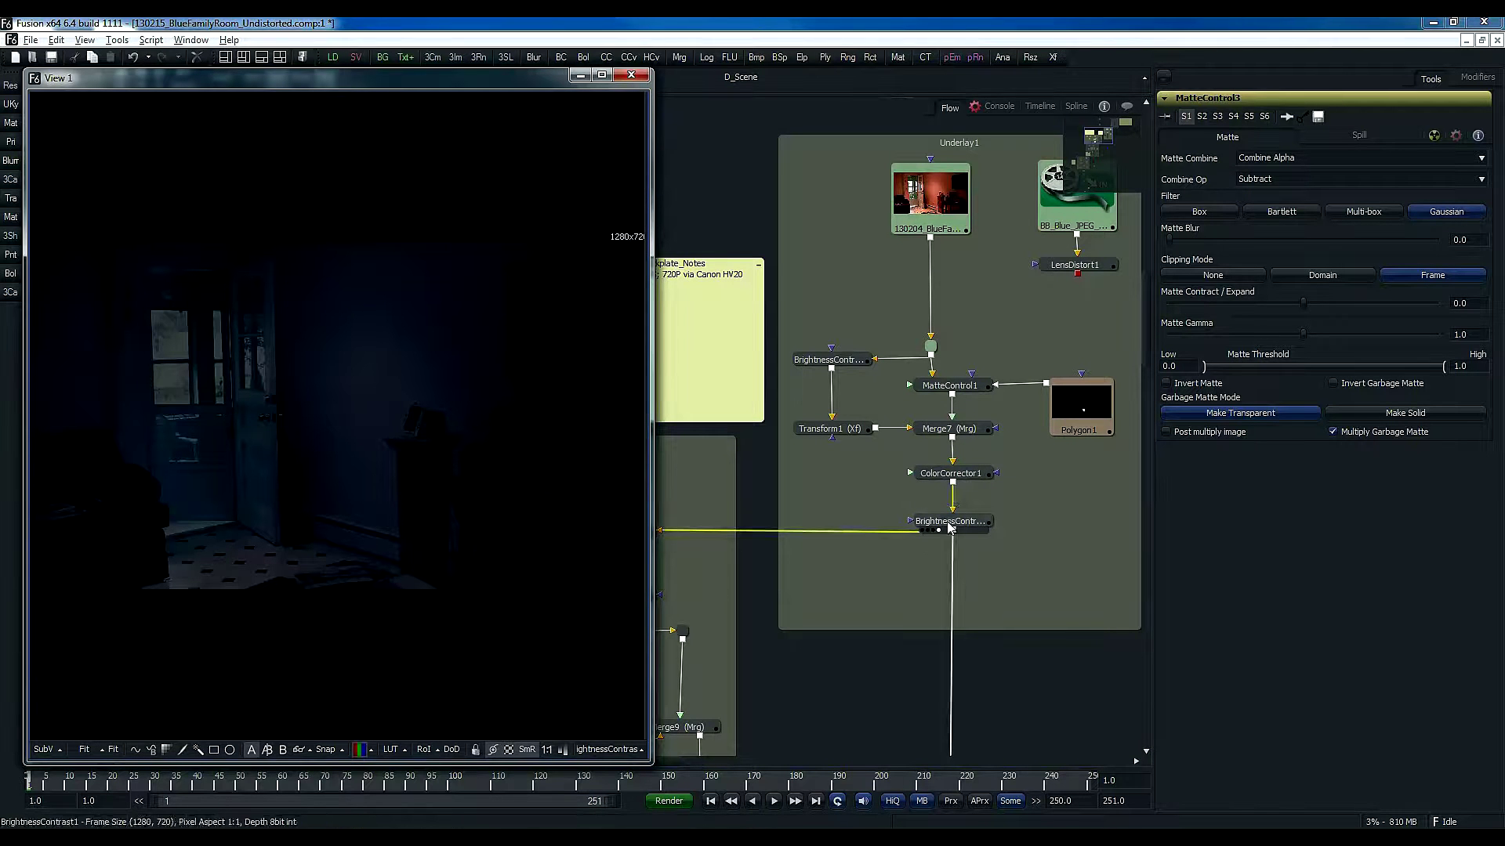
{"action": "left_click_drag", "start_coordinate": [759, 586], "coordinate": [871, 476]}
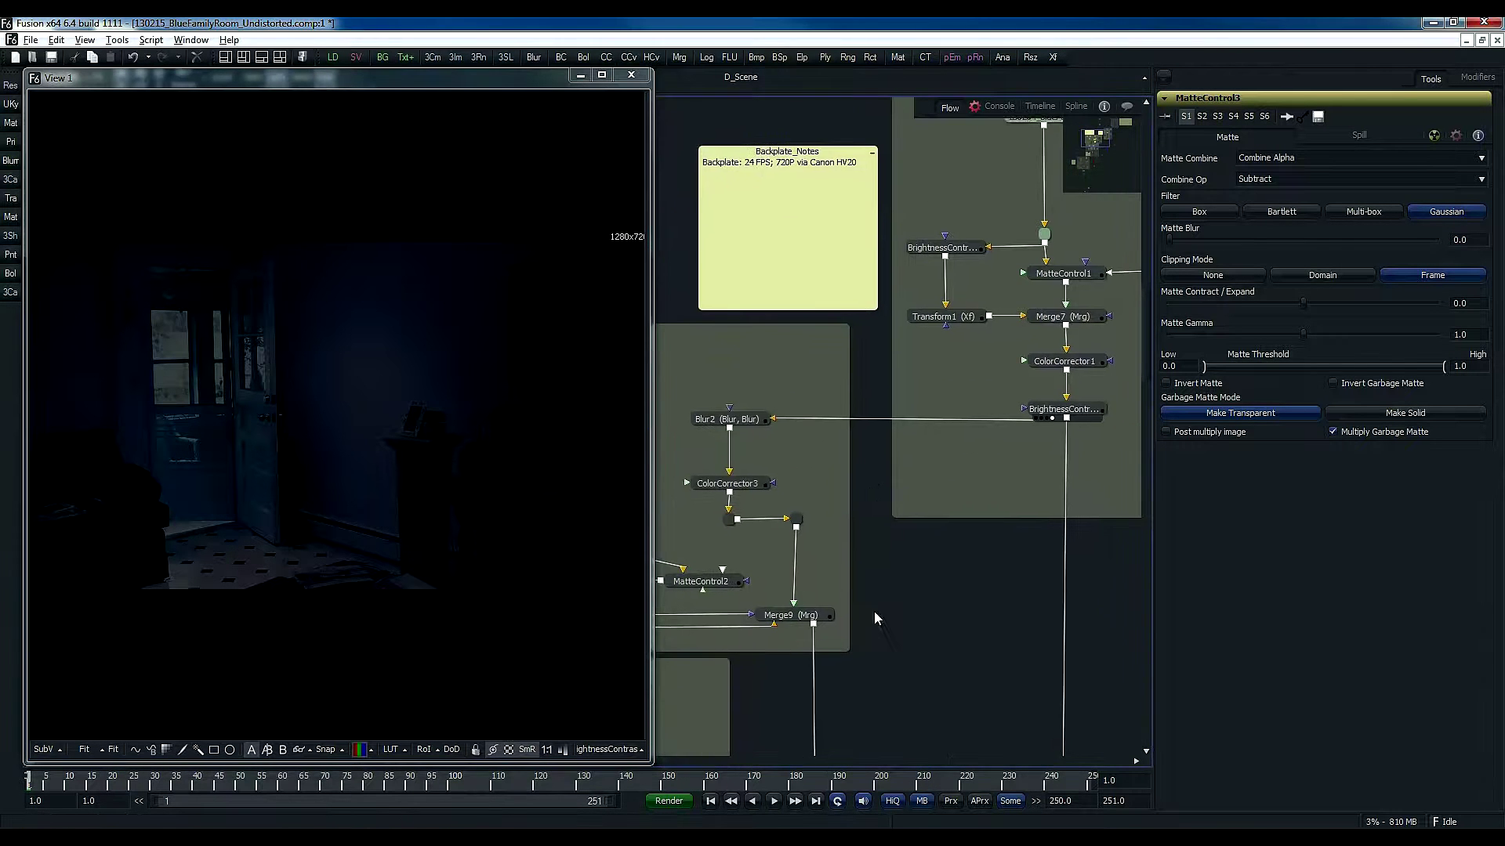
- Trace the BrightnessContrast1 output to the Projector node and display Blur2 from the Underlay2 group in View 1
{"action": "left_click_drag", "start_coordinate": [883, 696], "coordinate": [898, 497]}
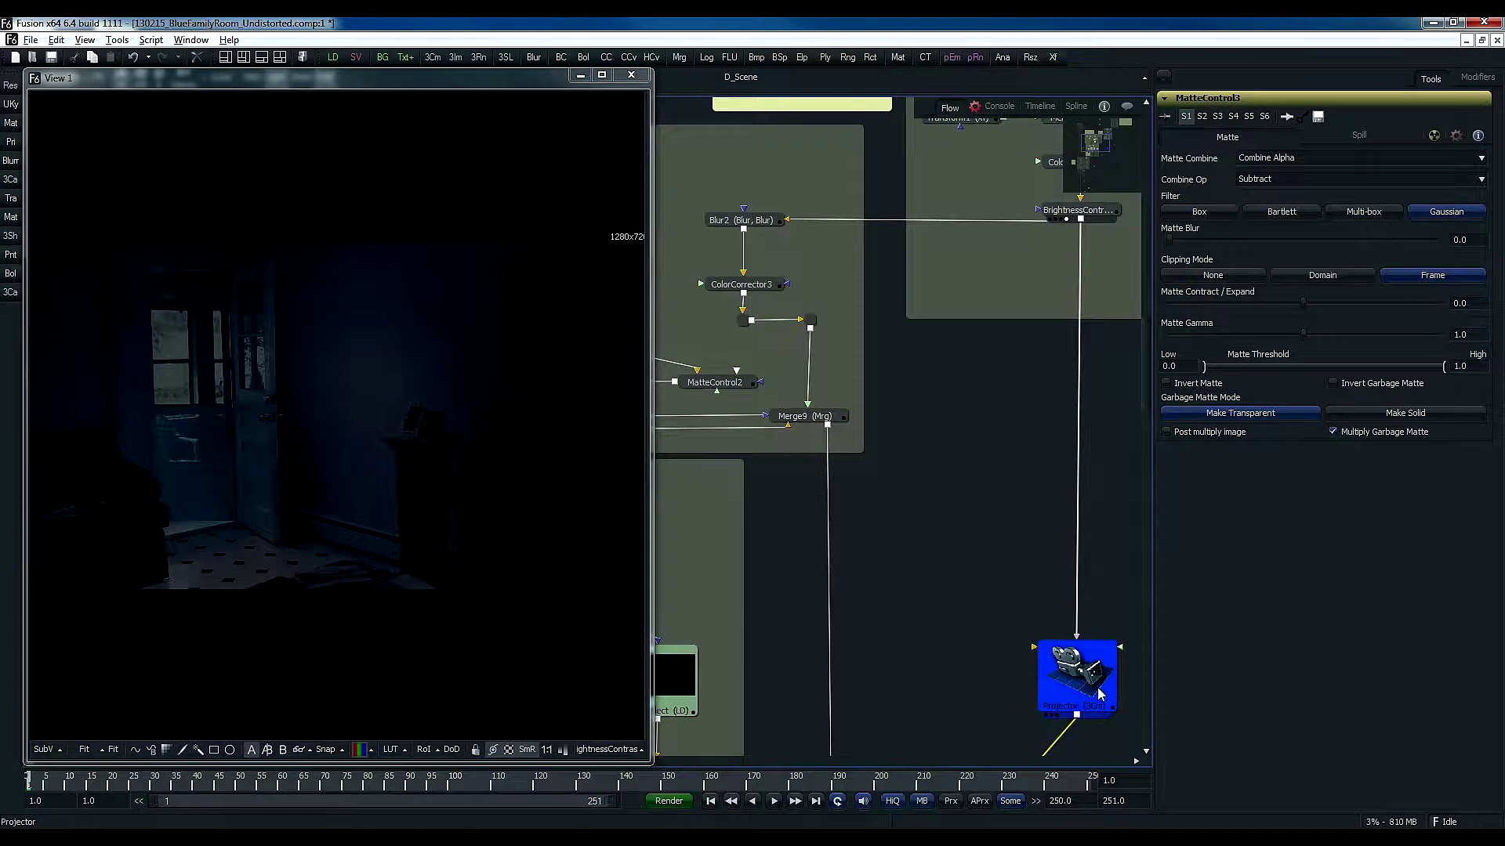
{"action": "left_click_drag", "start_coordinate": [969, 420], "coordinate": [1045, 628]}
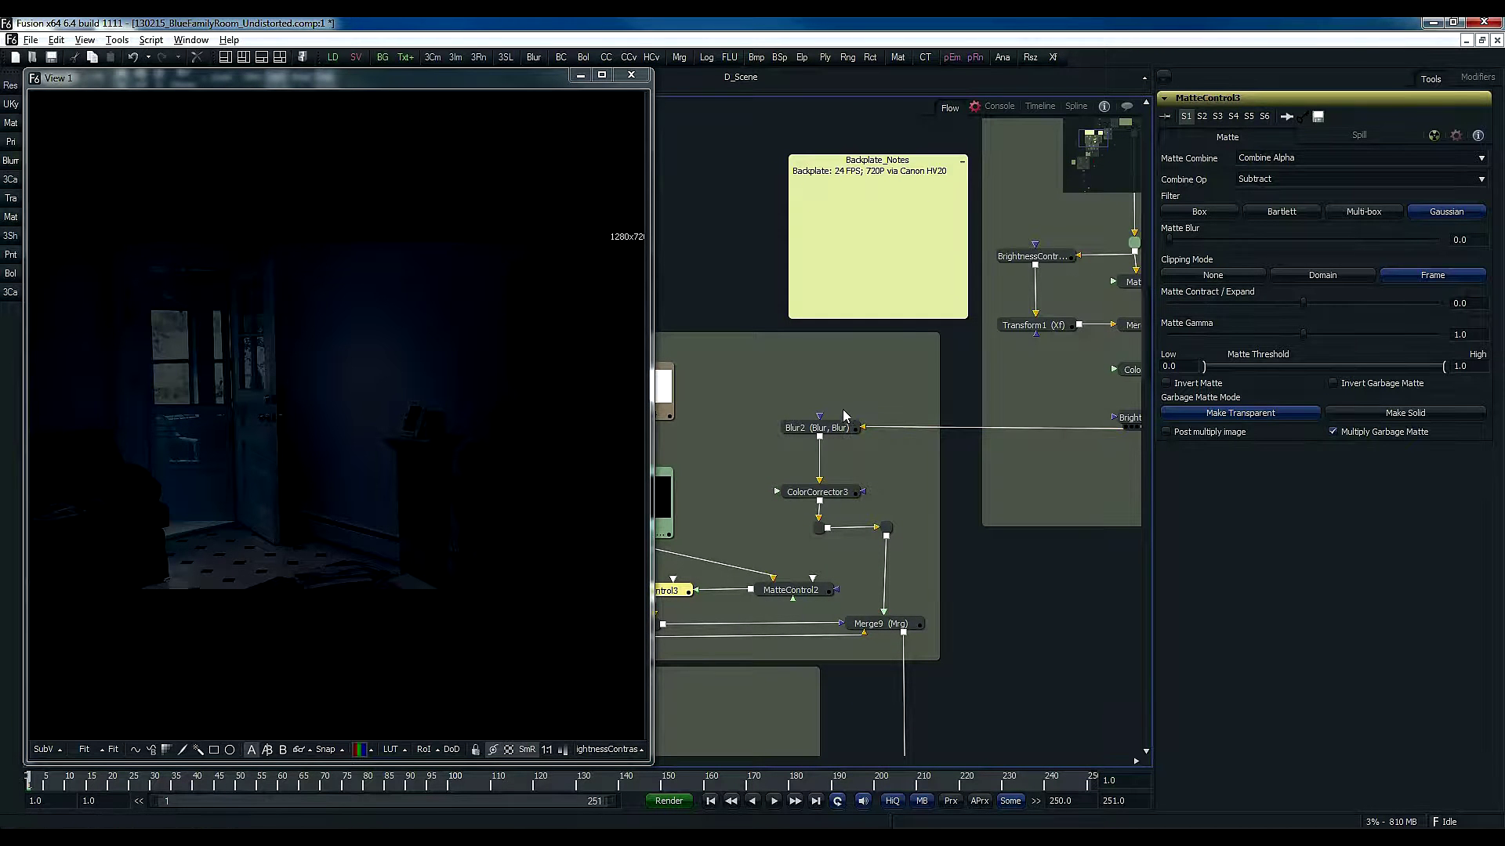
{"action": "left_click", "coordinate": [807, 437]}
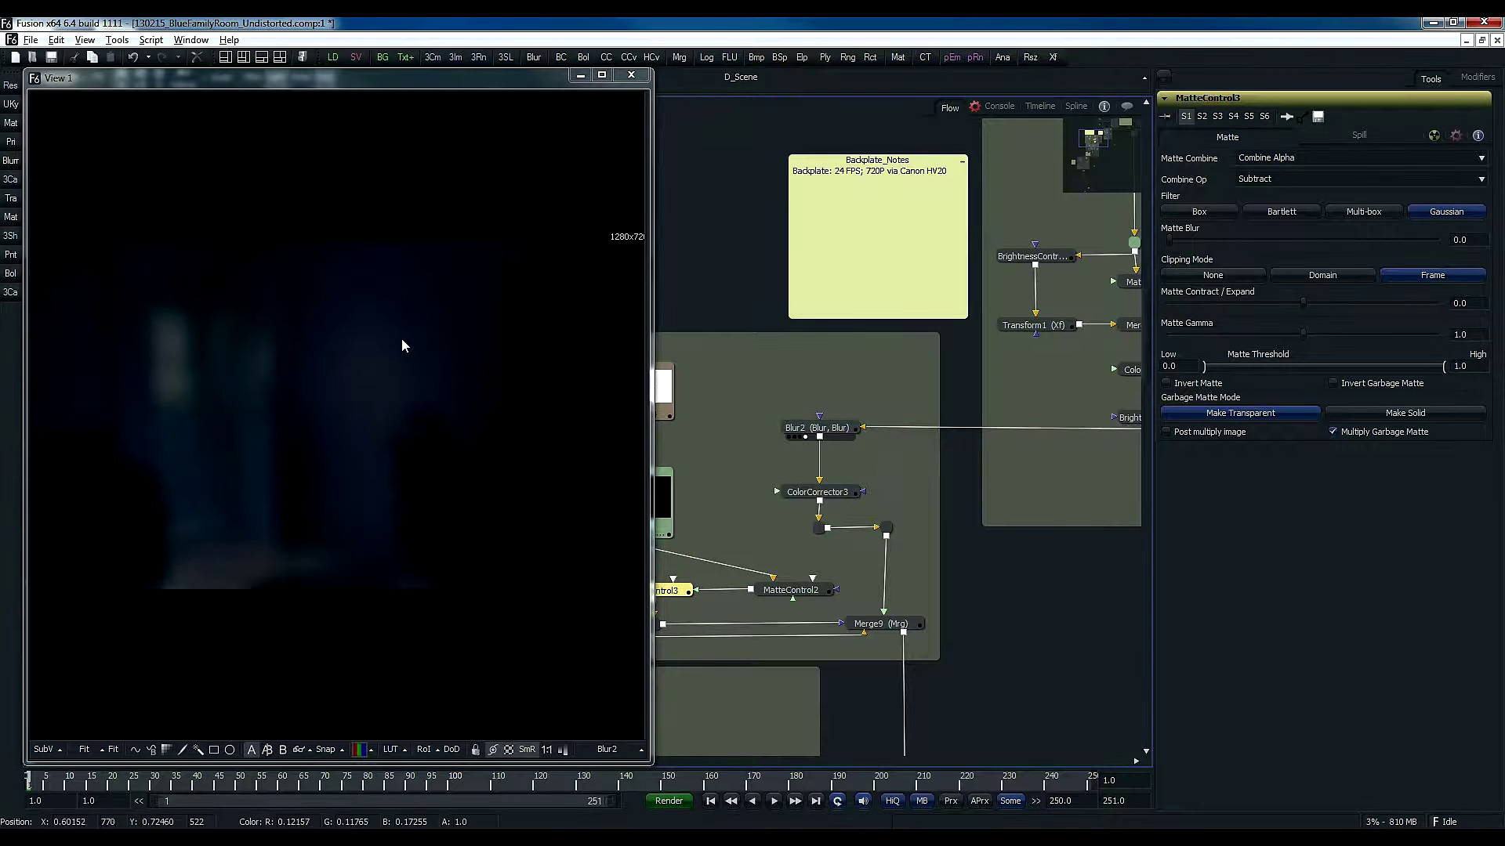
- Display ColorCorrector3 in View 1 and raise its master RGB gamma to about 1.75
{"action": "left_click", "coordinate": [805, 501]}
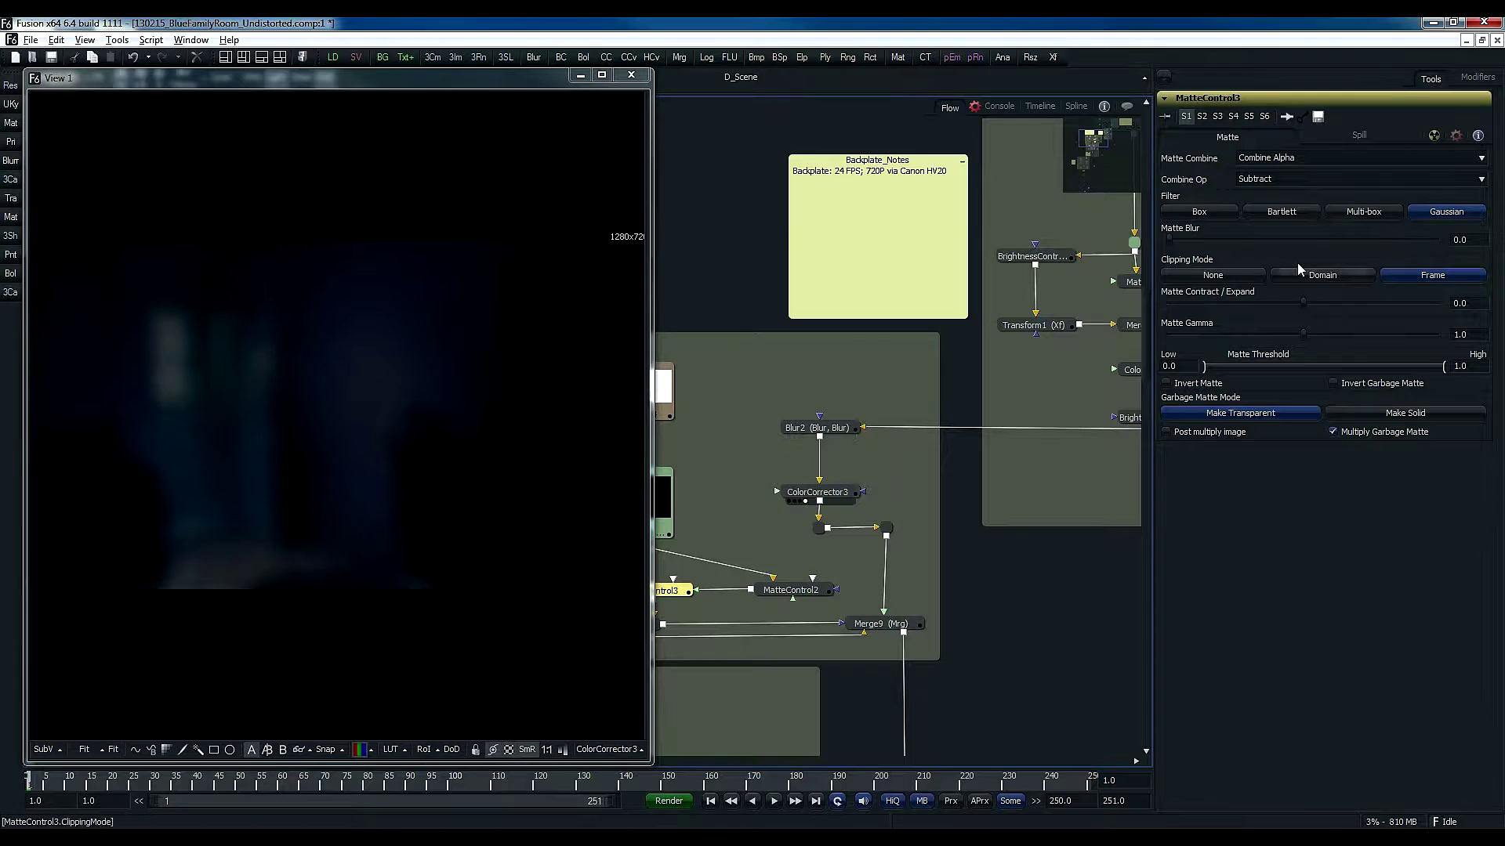
{"action": "left_click", "coordinate": [801, 493]}
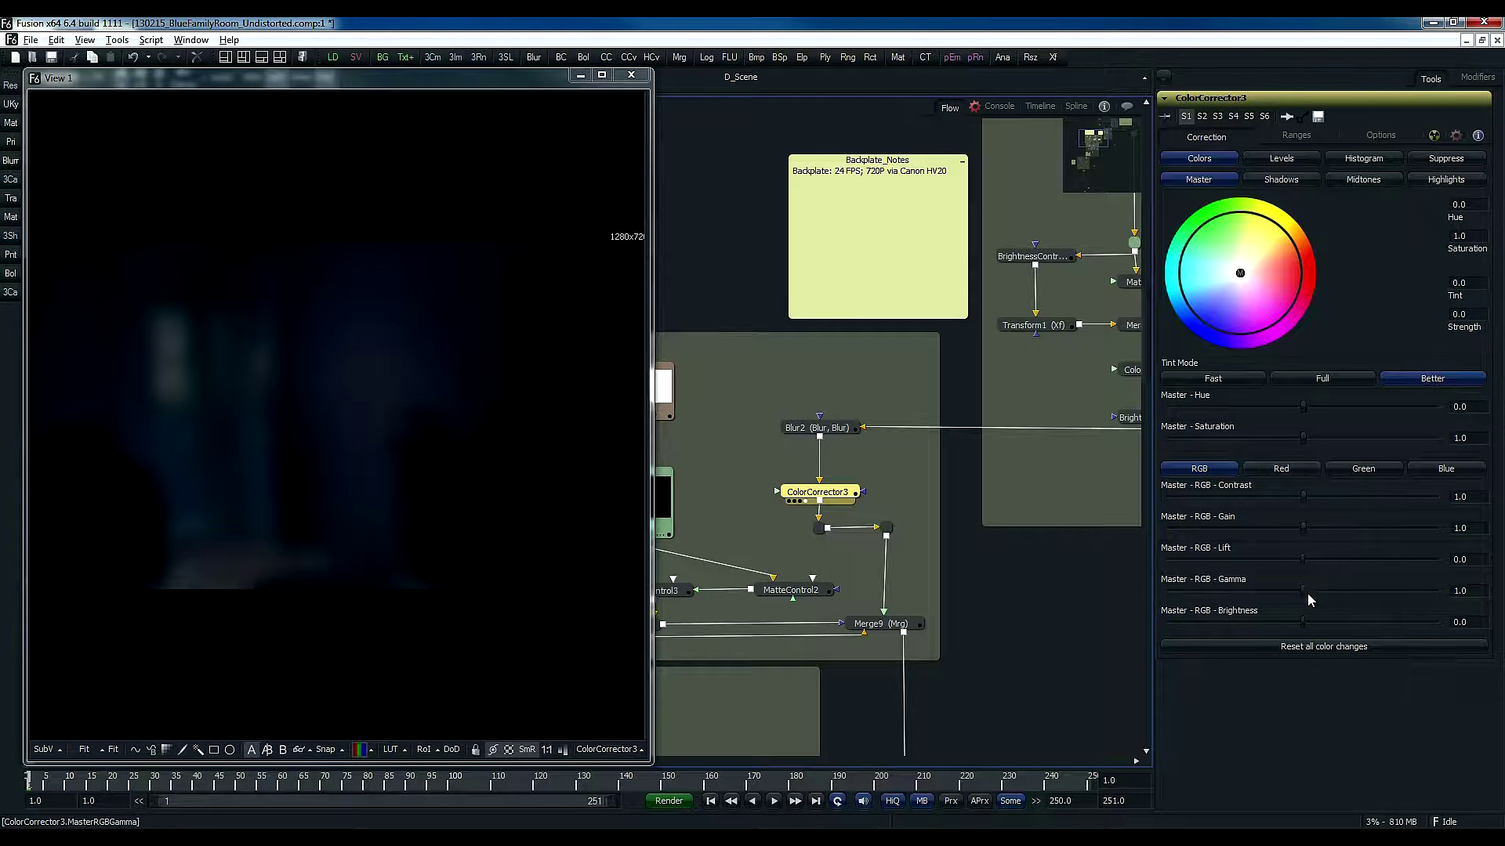
{"action": "left_click_drag", "start_coordinate": [1304, 589], "coordinate": [1354, 591]}
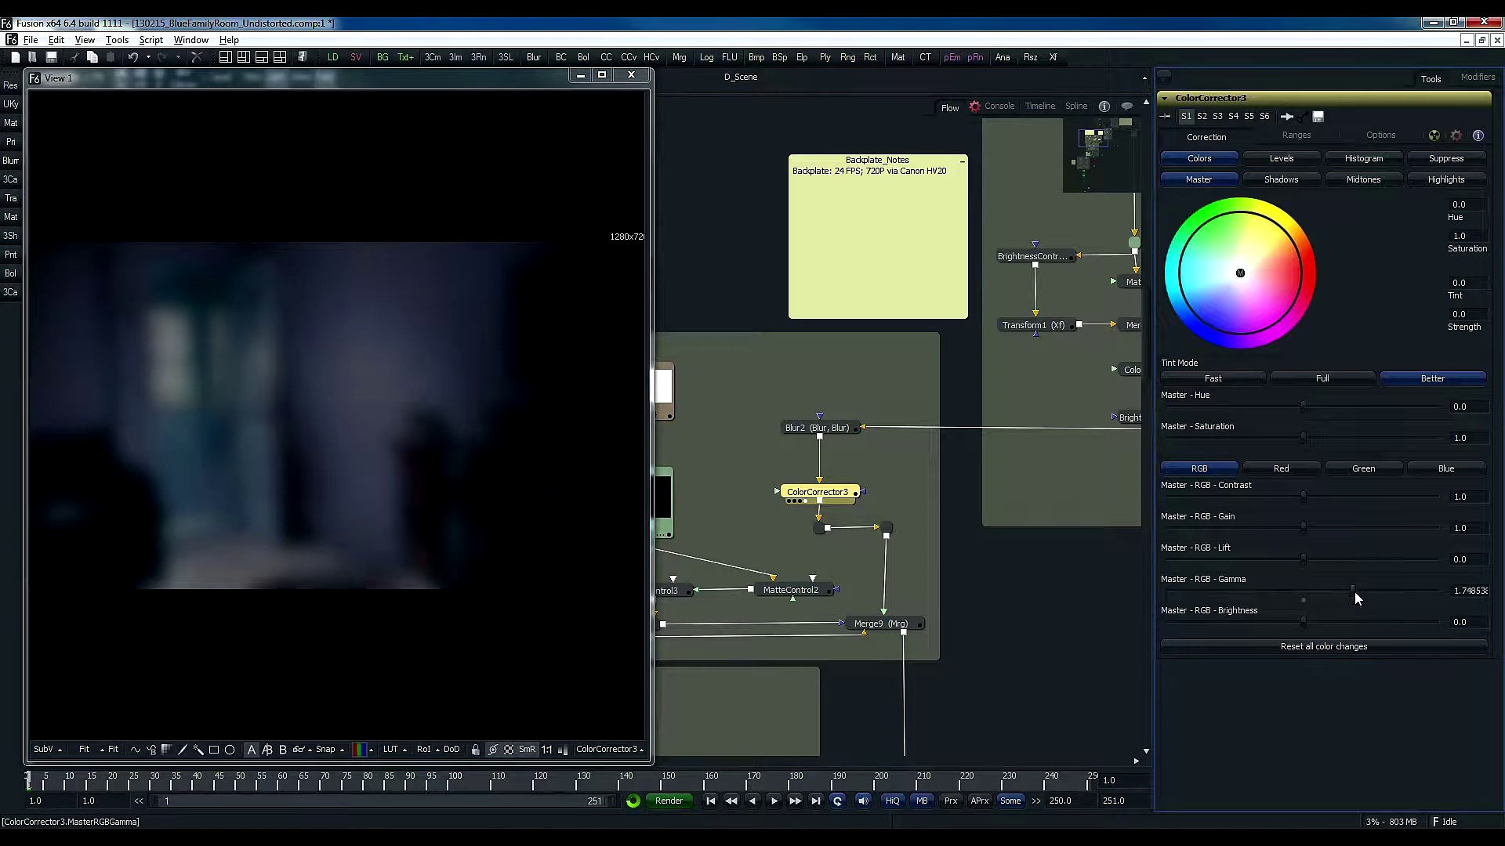
- Trace the inputs of Merge9 back through the Underlay2 group and display BrightnessContrast2 in View 1
{"action": "left_click_drag", "start_coordinate": [948, 548], "coordinate": [1003, 485]}
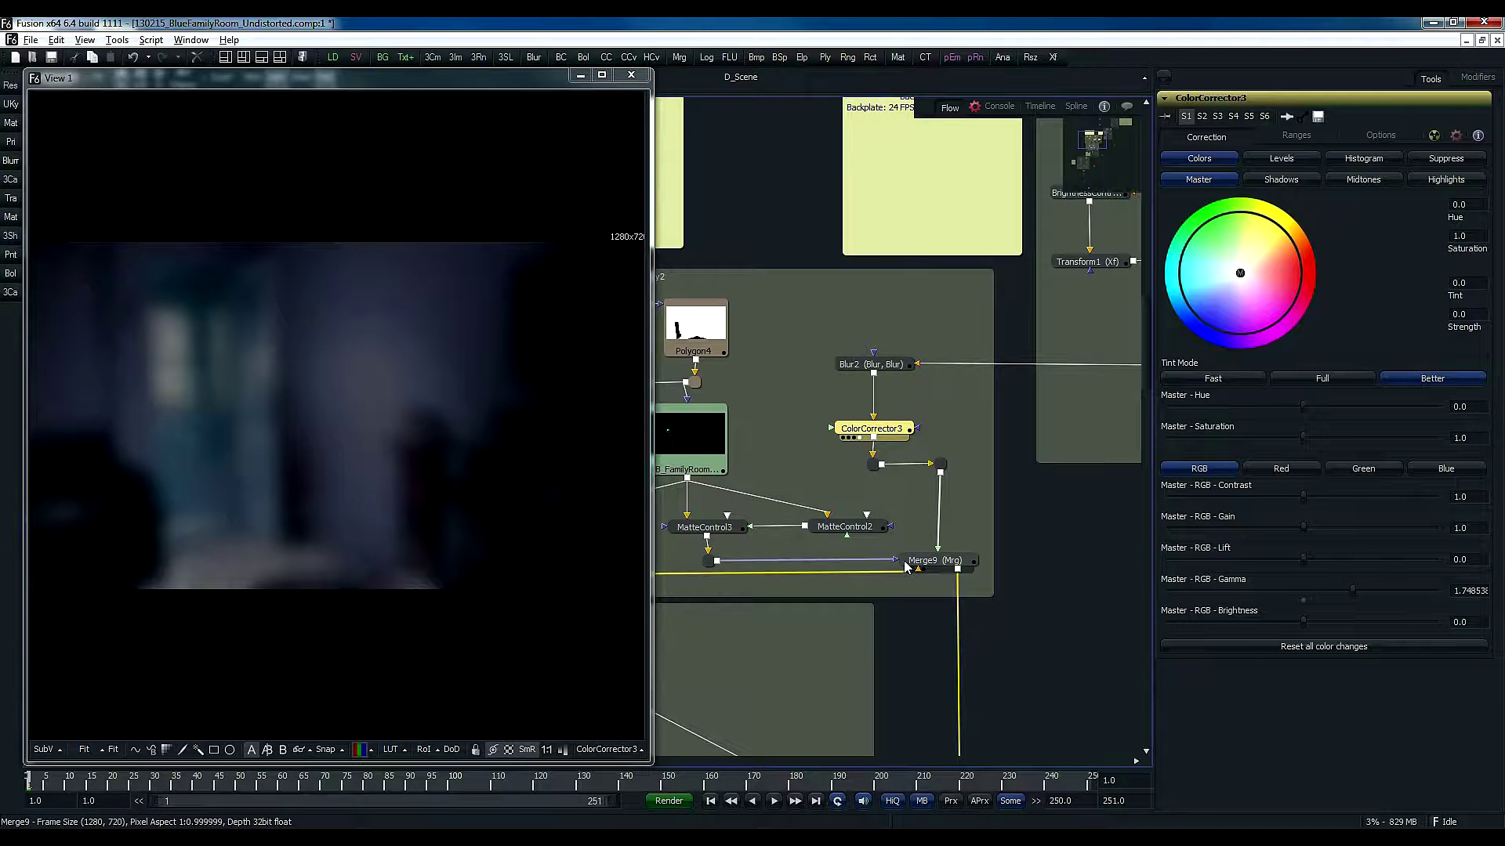
{"action": "left_click_drag", "start_coordinate": [920, 541], "coordinate": [952, 521]}
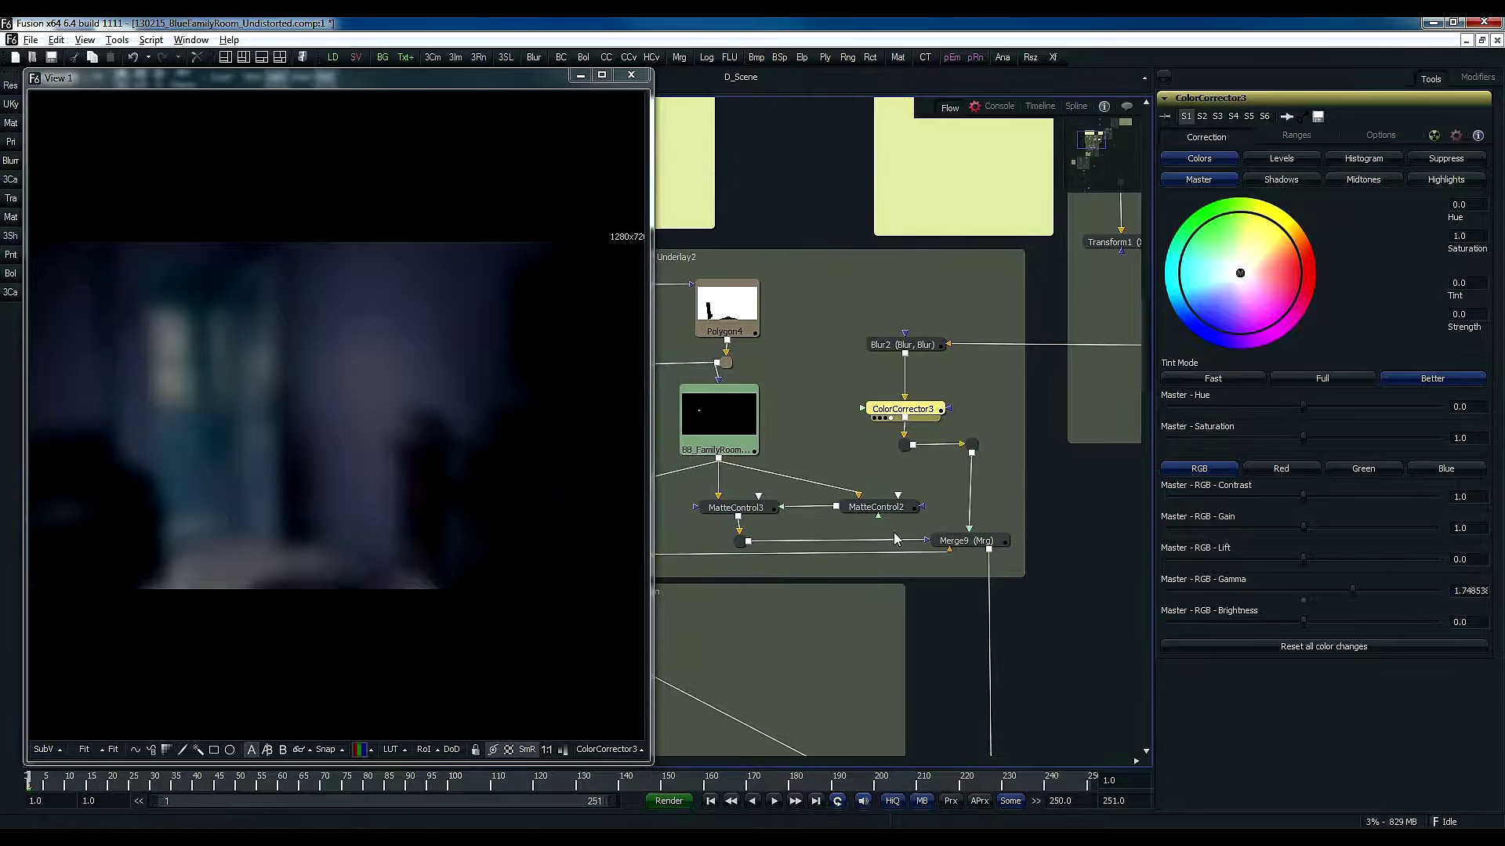
{"action": "left_click_drag", "start_coordinate": [844, 552], "coordinate": [1030, 544]}
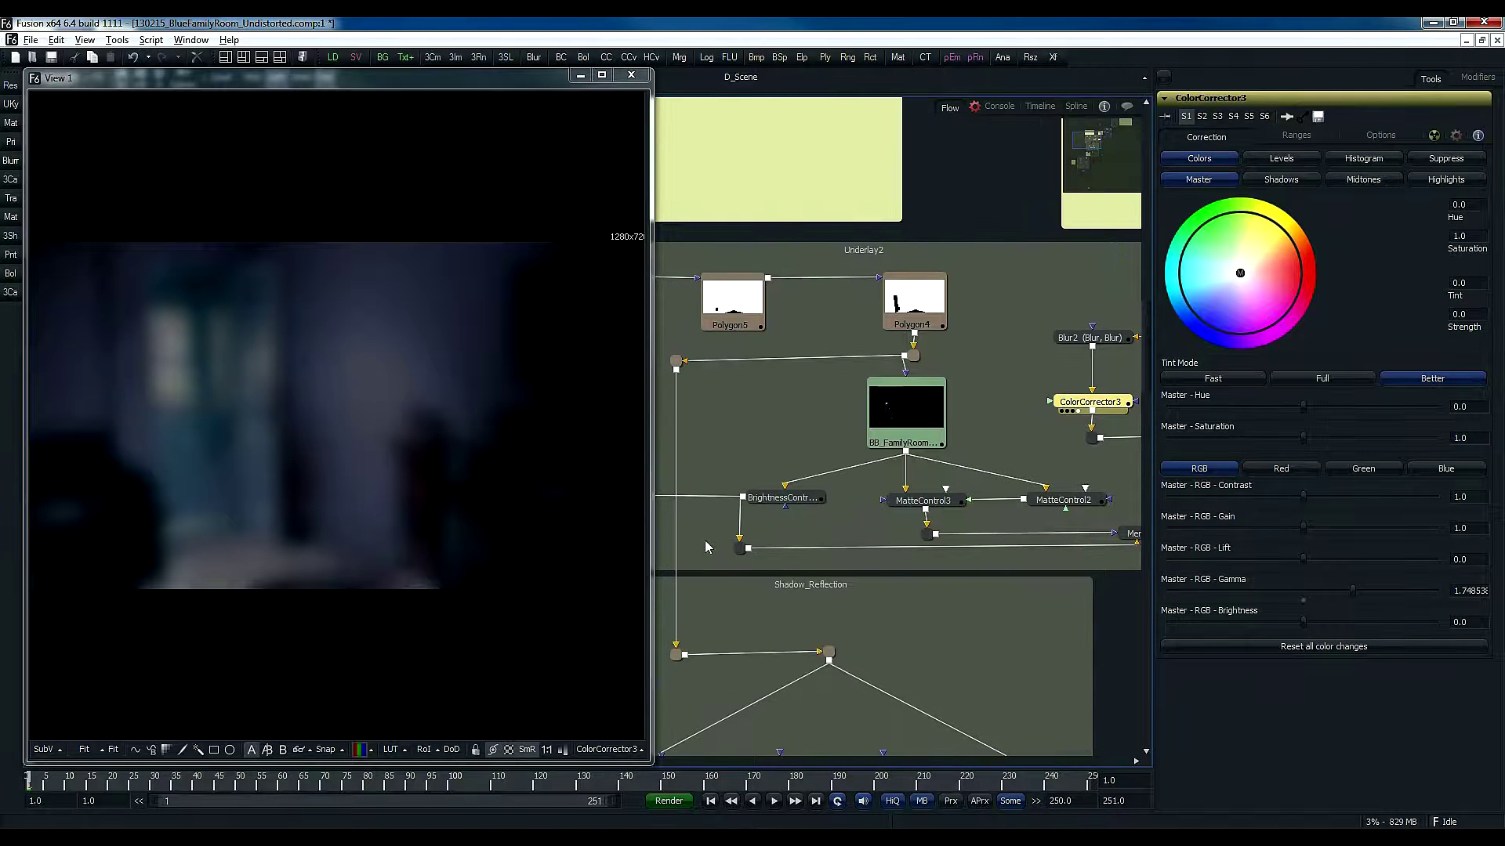
{"action": "left_click_drag", "start_coordinate": [771, 504], "coordinate": [232, 386]}
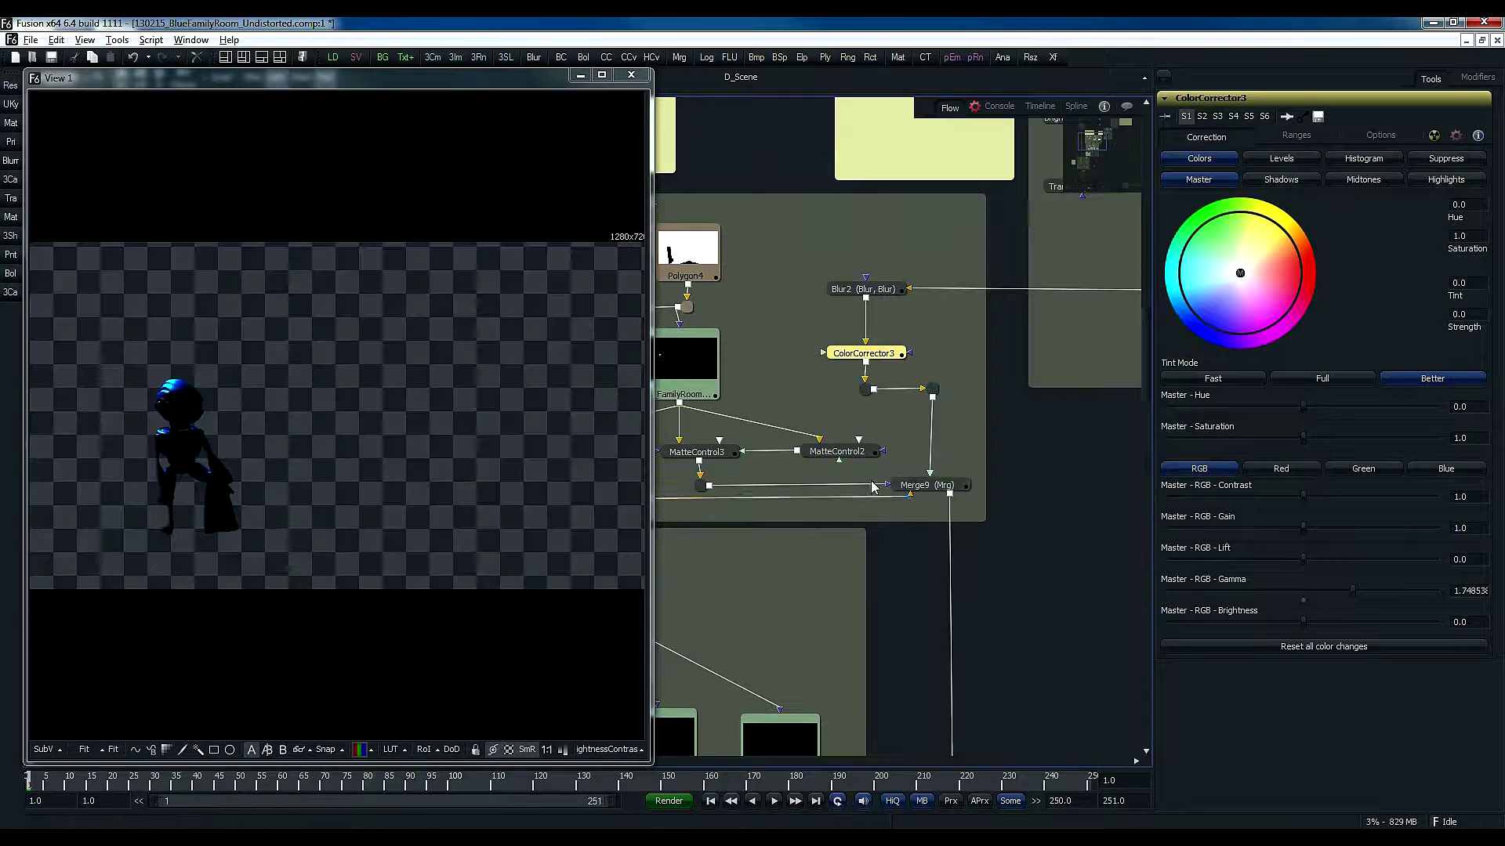
- Examine Merge9 in View 1 with its effect mask disconnected, and reconnect the routed MatteControl3 output as its effect mask
{"action": "left_click", "coordinate": [924, 490]}
{"action": "left_click", "coordinate": [925, 490]}
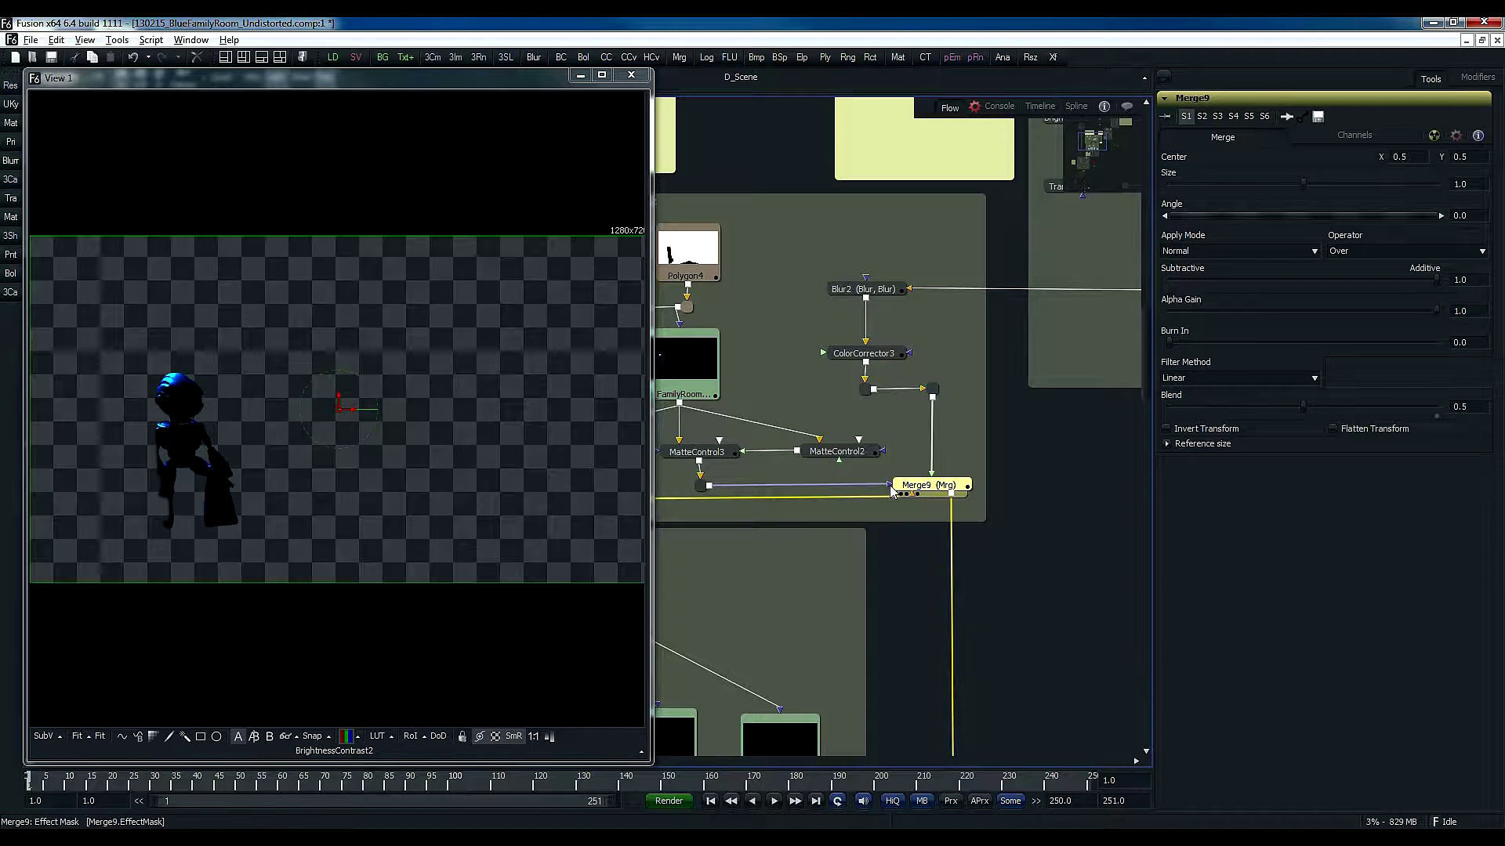
{"action": "left_click_drag", "start_coordinate": [887, 486], "coordinate": [248, 397]}
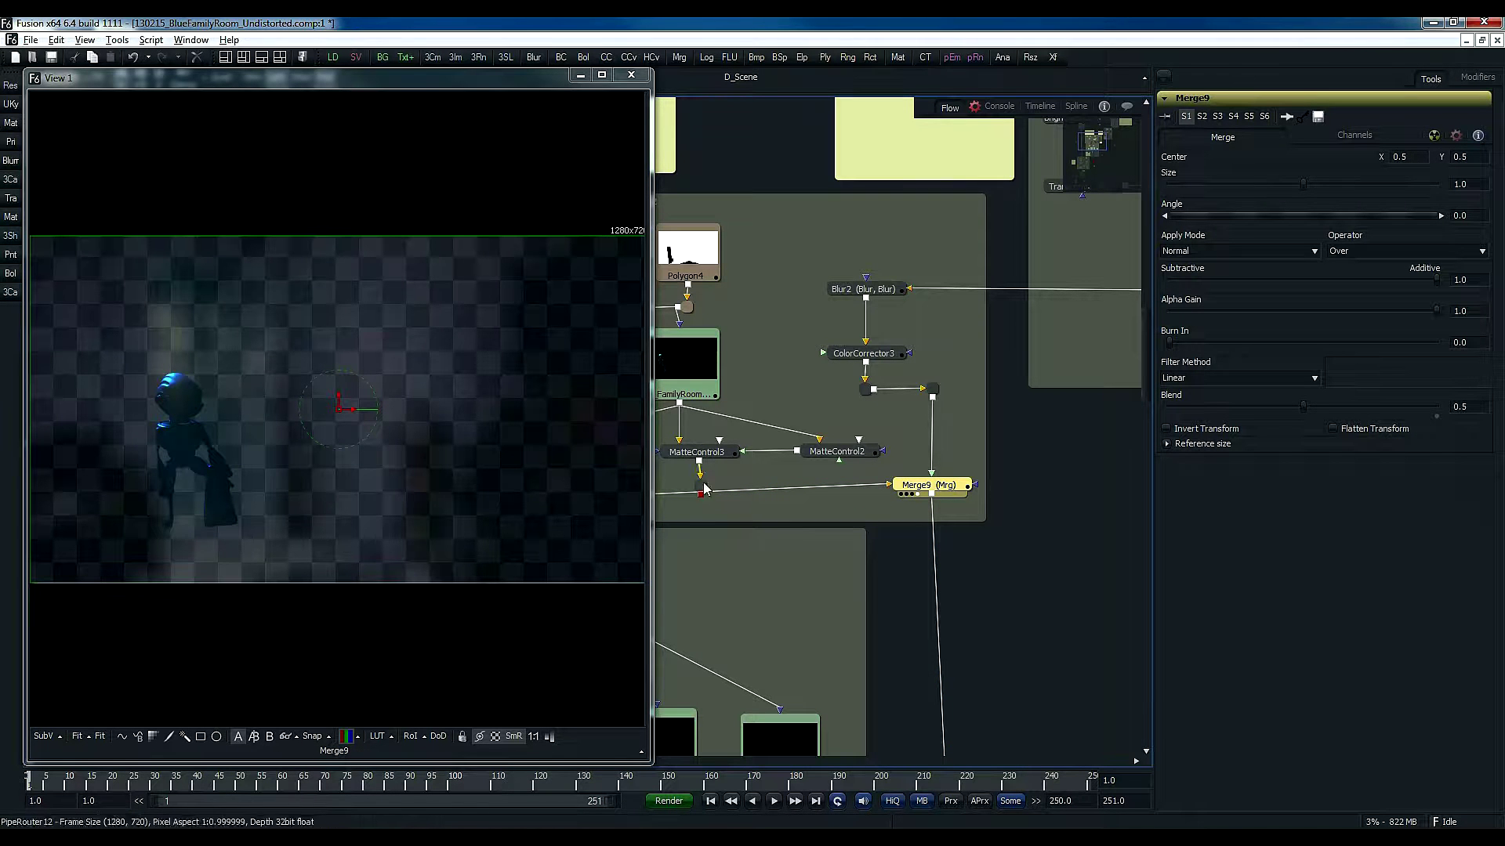
{"action": "left_click_drag", "start_coordinate": [703, 501], "coordinate": [923, 489]}
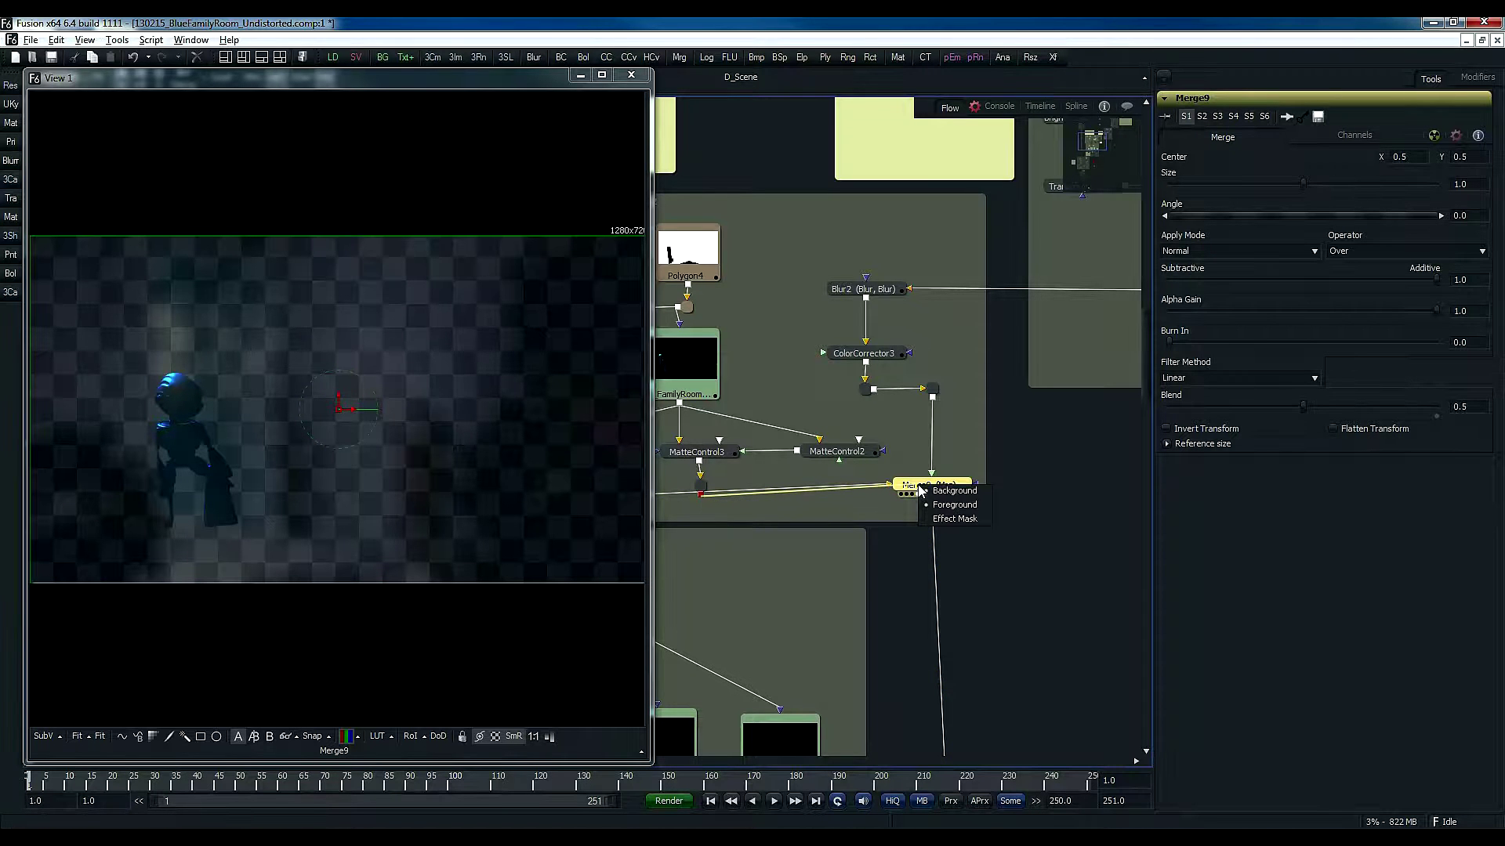
{"action": "left_click", "coordinate": [959, 516]}
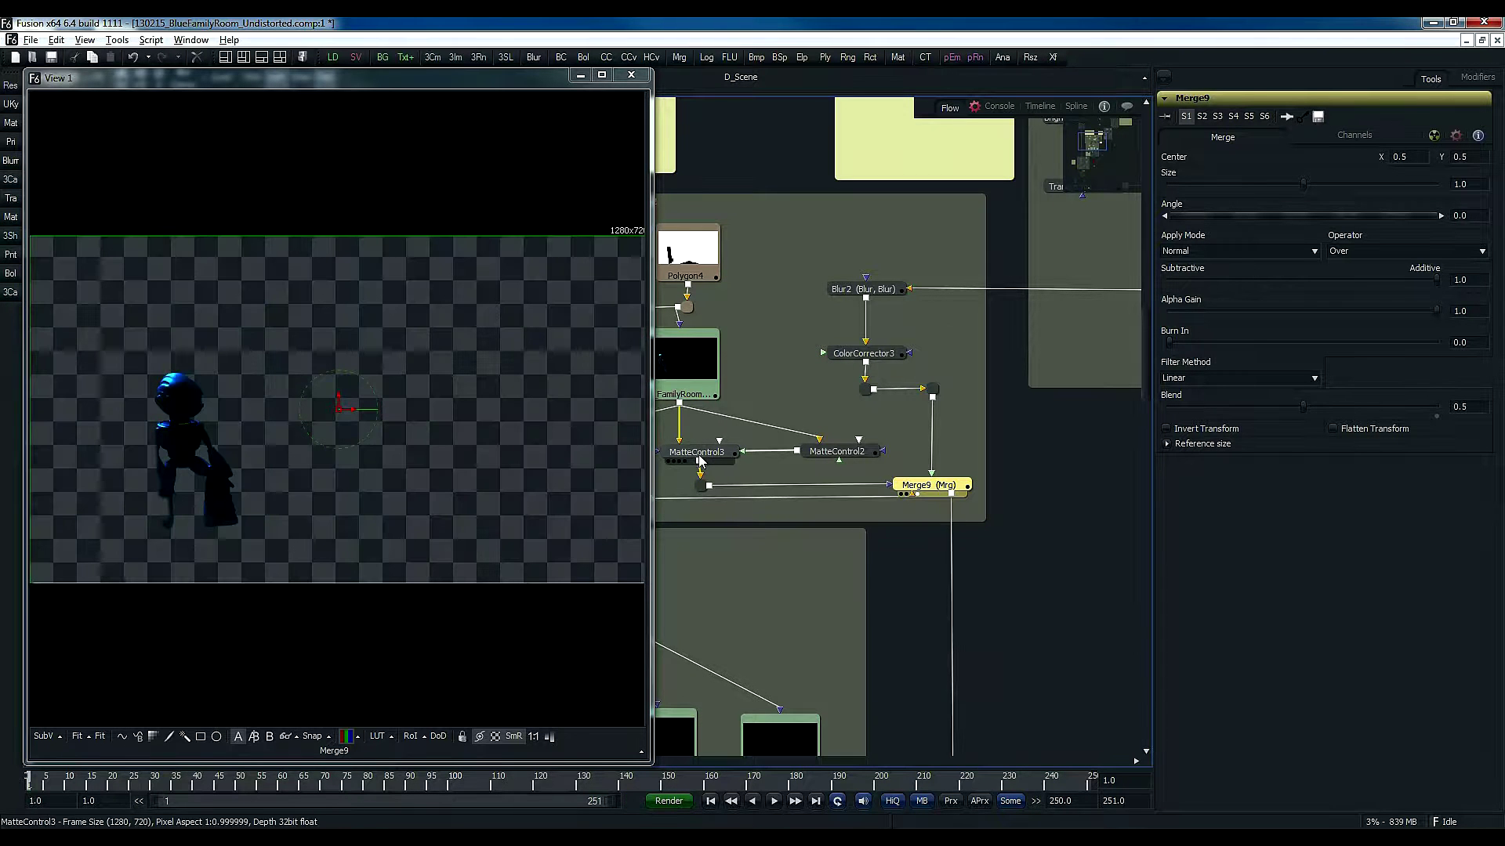
- Zoom in on the character in View 1 and compare Merge9 with its foreground input disconnected and reconnected
{"action": "left_click_drag", "start_coordinate": [718, 460], "coordinate": [763, 466]}
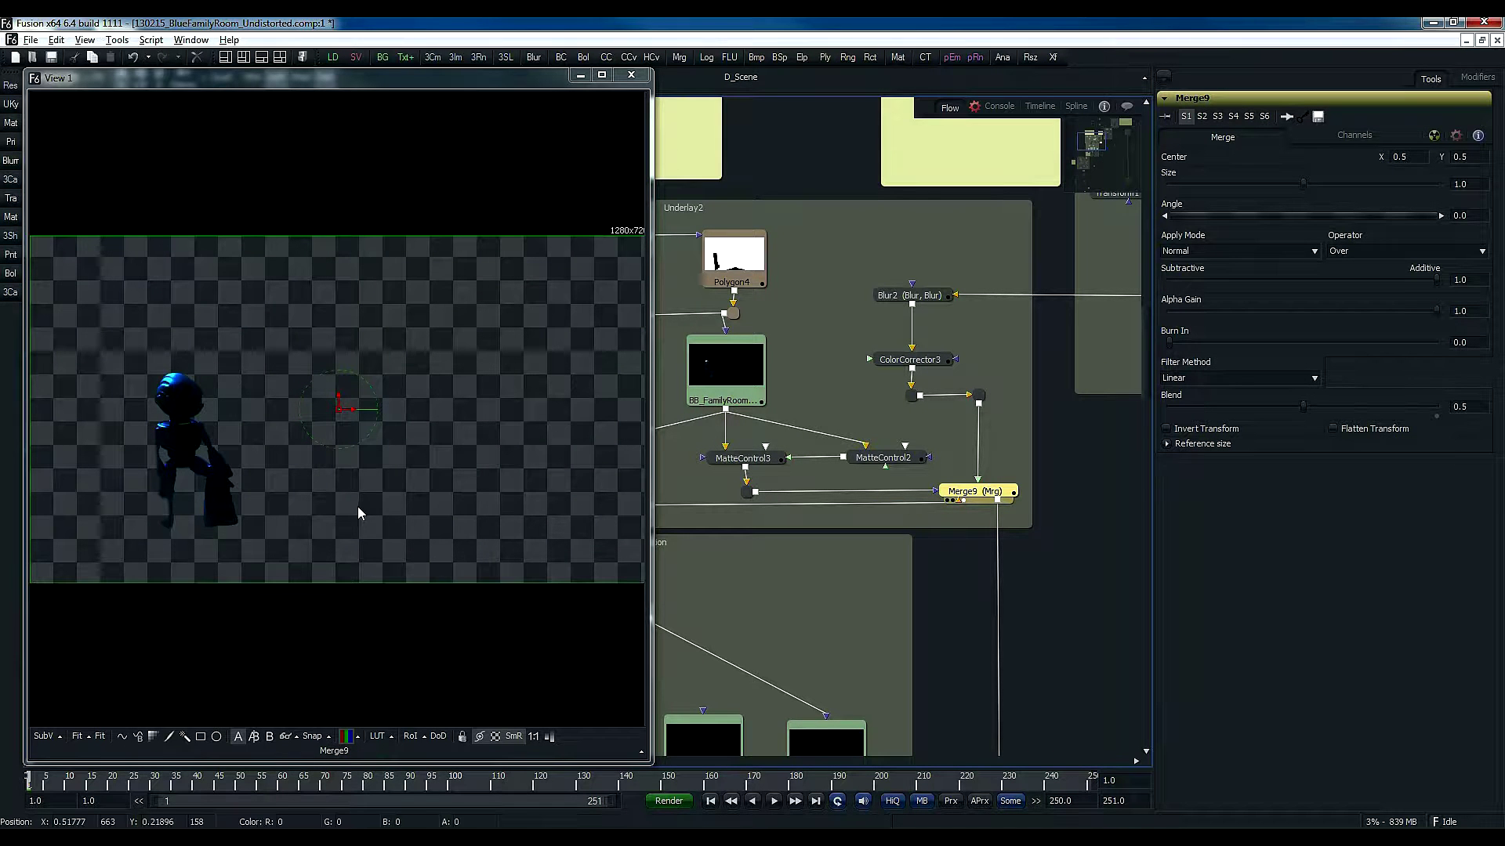
{"action": "left_click_drag", "start_coordinate": [97, 408], "coordinate": [411, 422]}
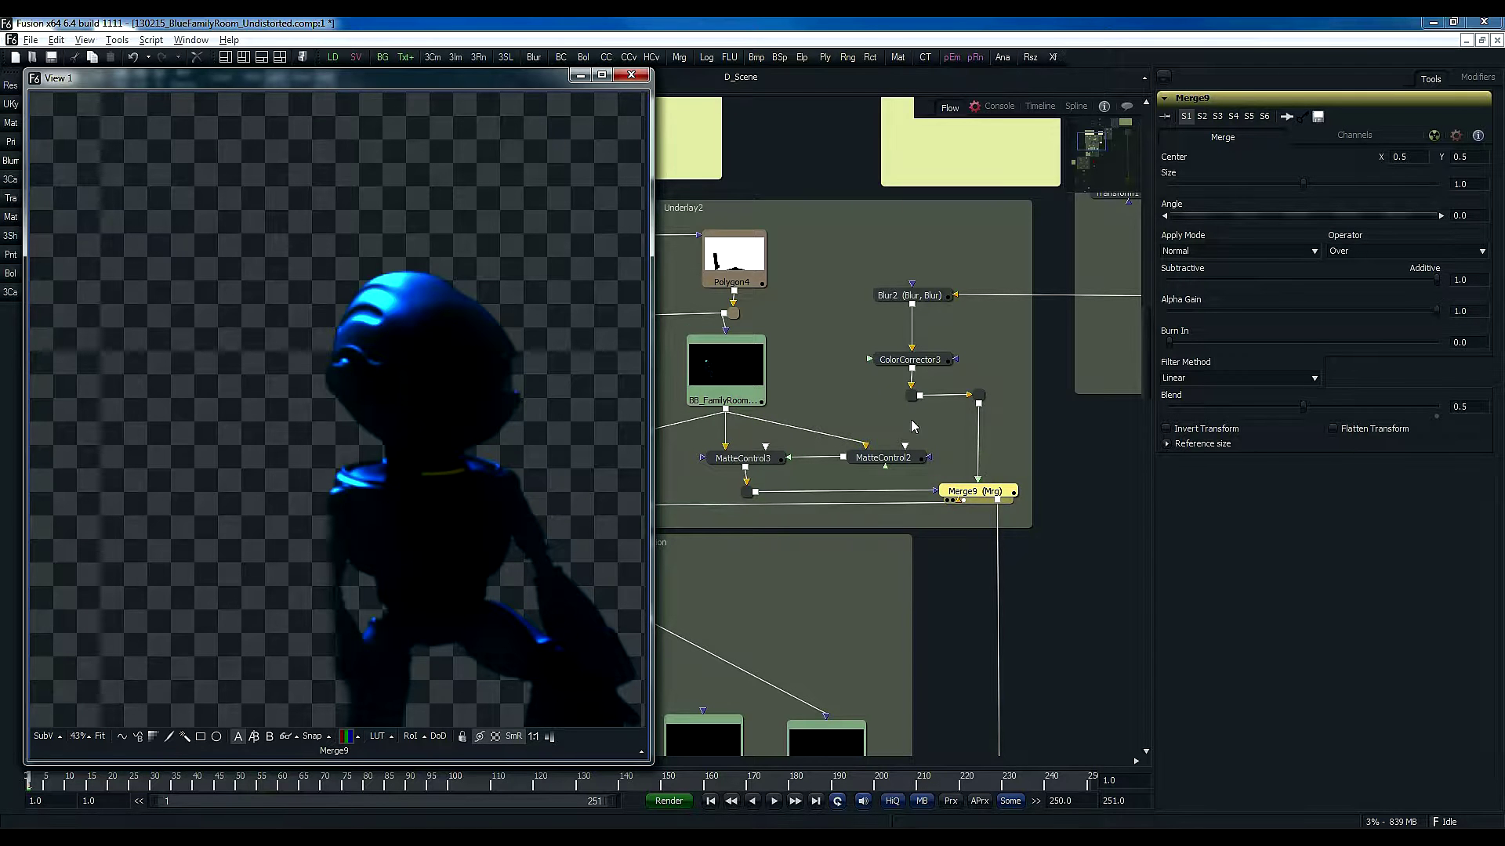
{"action": "left_click_drag", "start_coordinate": [927, 425], "coordinate": [884, 431]}
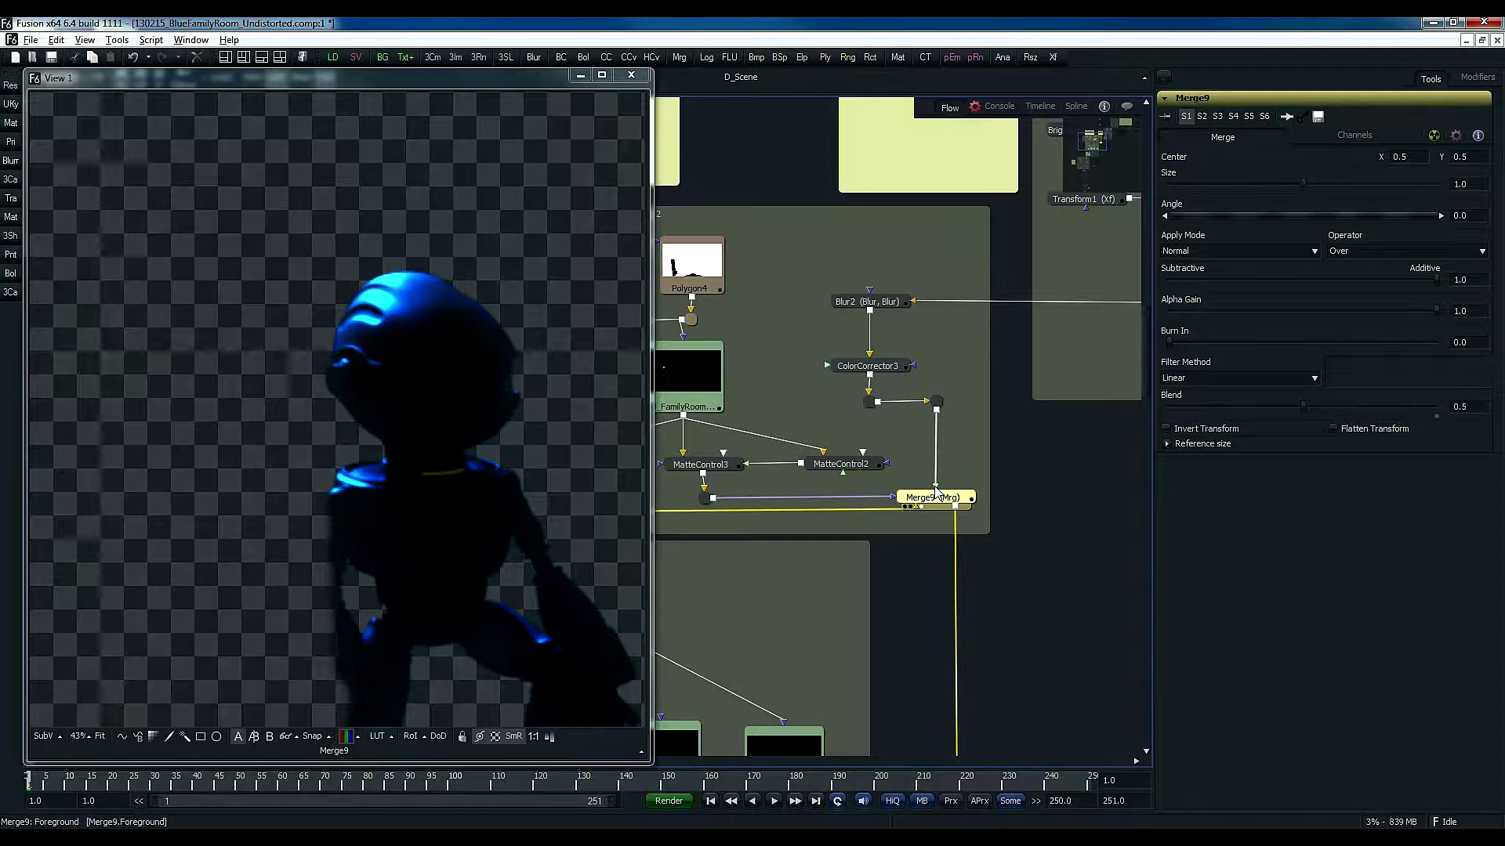
{"action": "left_click_drag", "start_coordinate": [936, 489], "coordinate": [937, 402]}
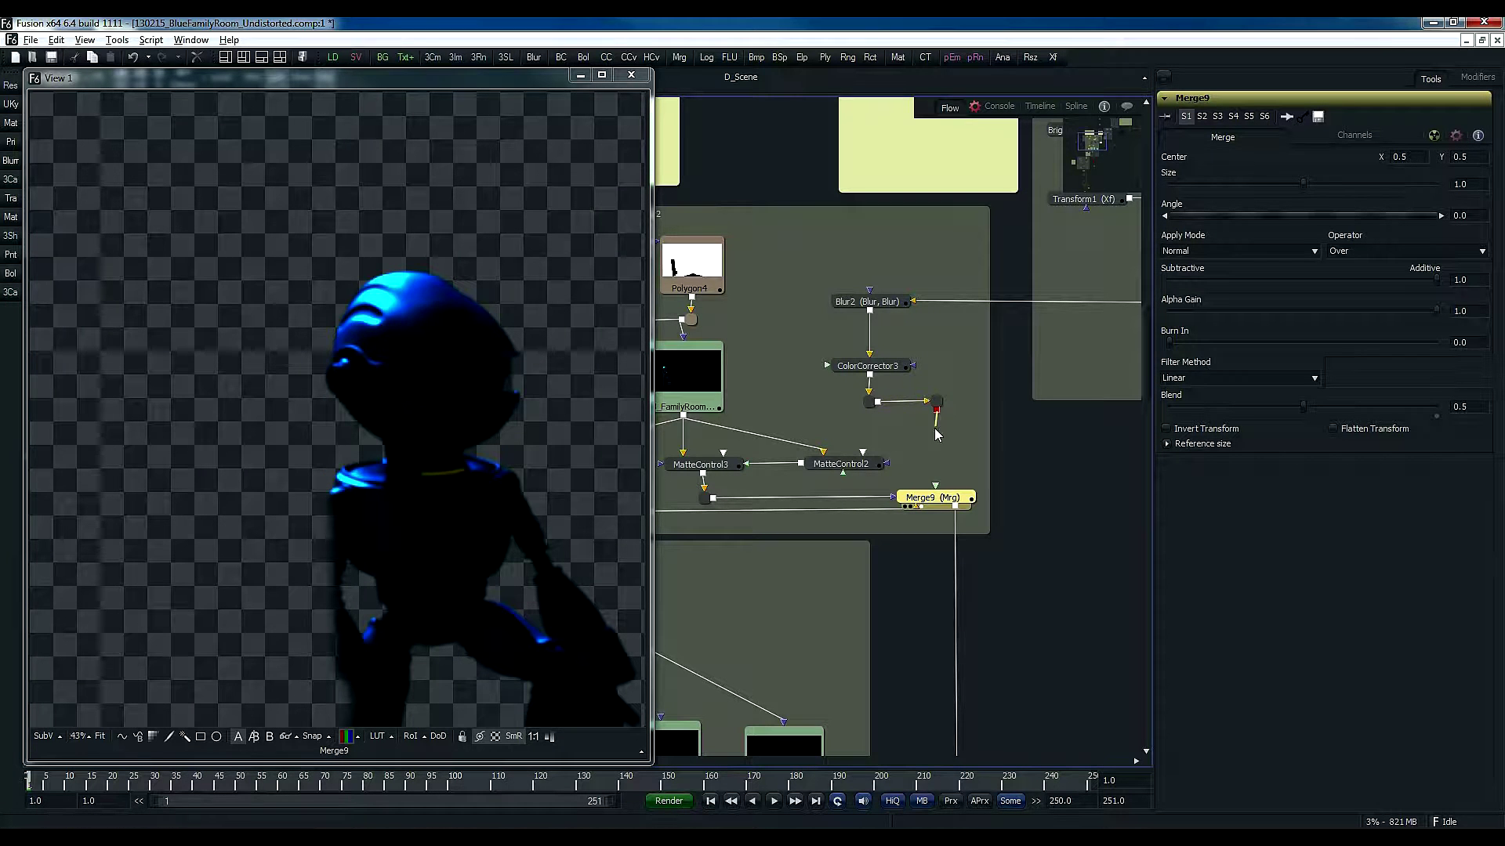
{"action": "left_click_drag", "start_coordinate": [938, 416], "coordinate": [940, 504]}
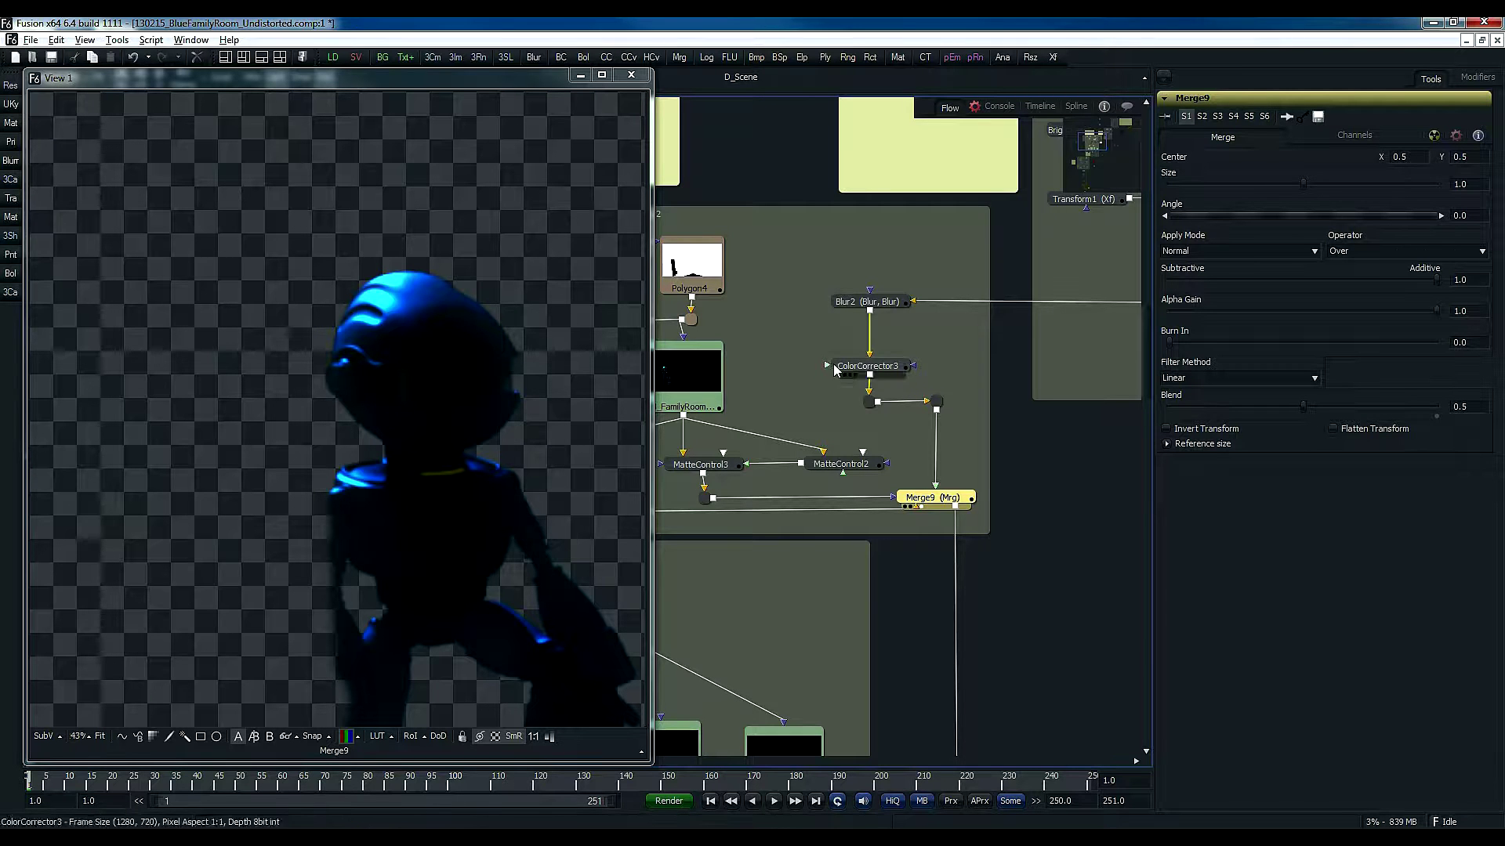
- Display BrightnessContrast2 in View 1 and trace its routed output to the Merge9 background
{"action": "left_click_drag", "start_coordinate": [763, 597], "coordinate": [1080, 572]}
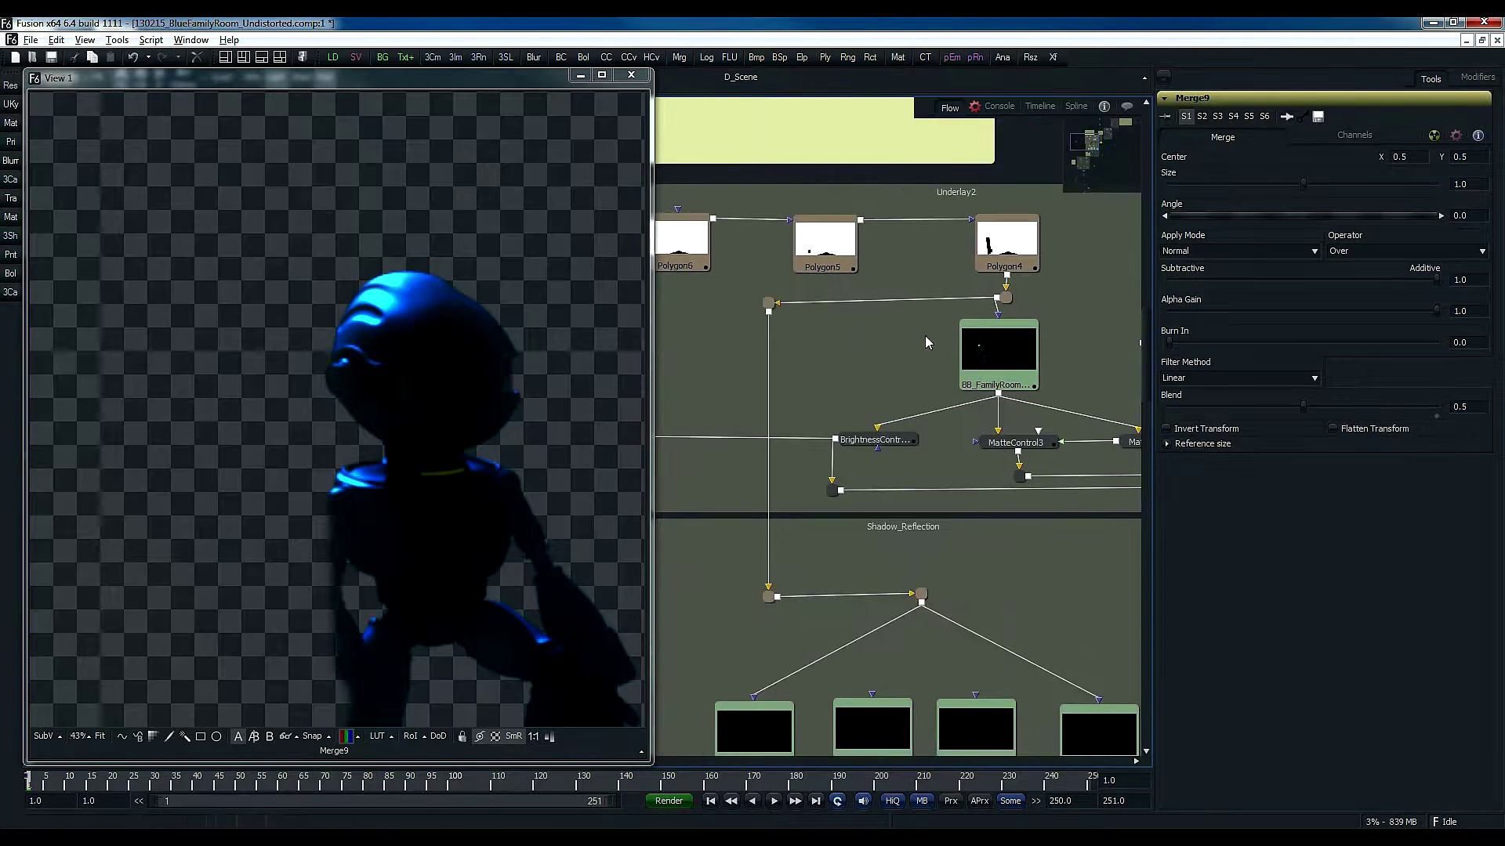
{"action": "left_click", "coordinate": [863, 449]}
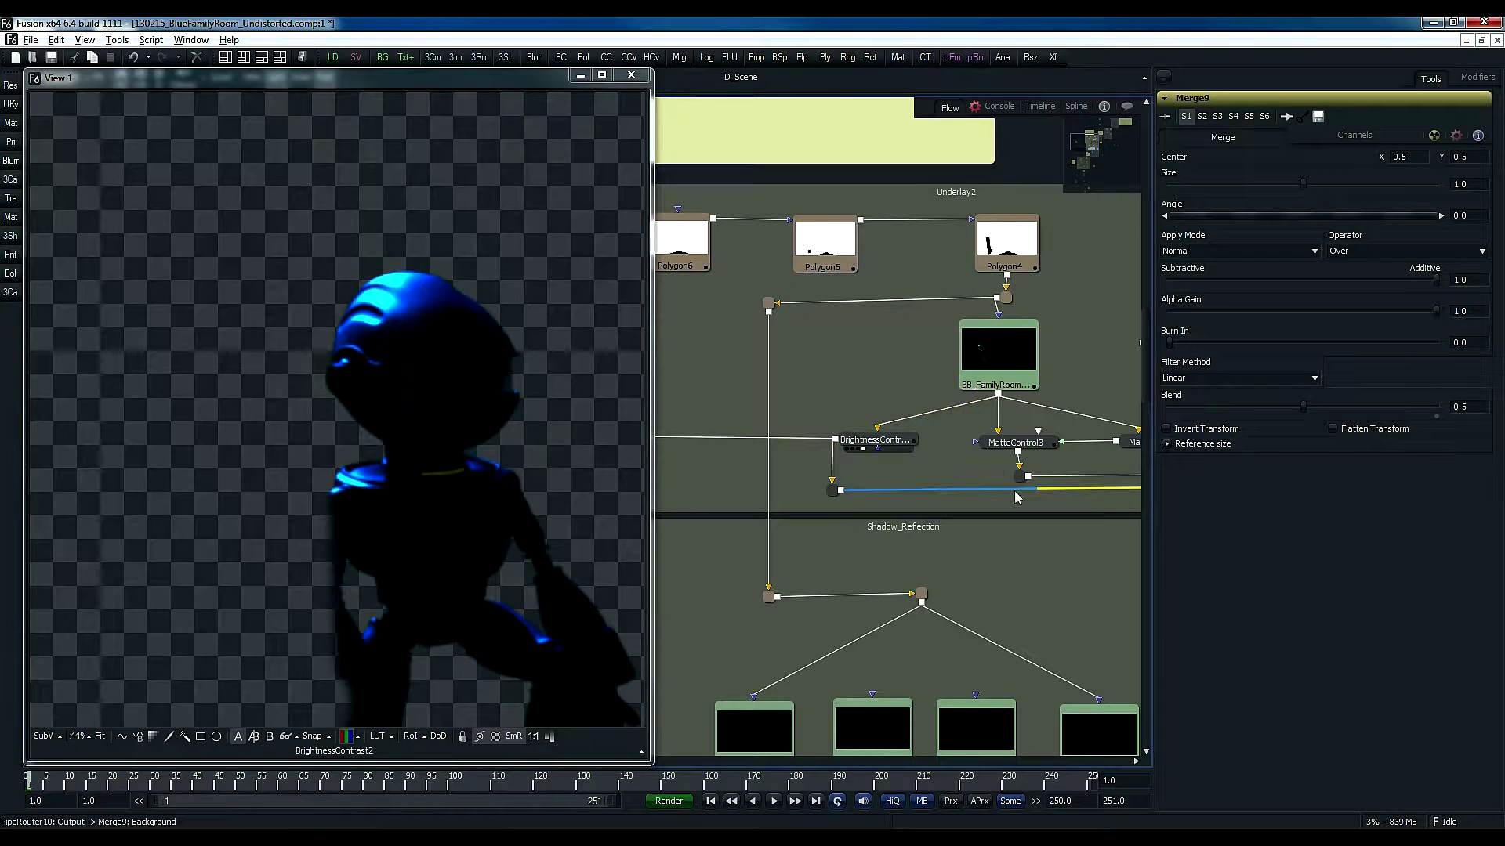
{"action": "left_click_drag", "start_coordinate": [1074, 495], "coordinate": [888, 501]}
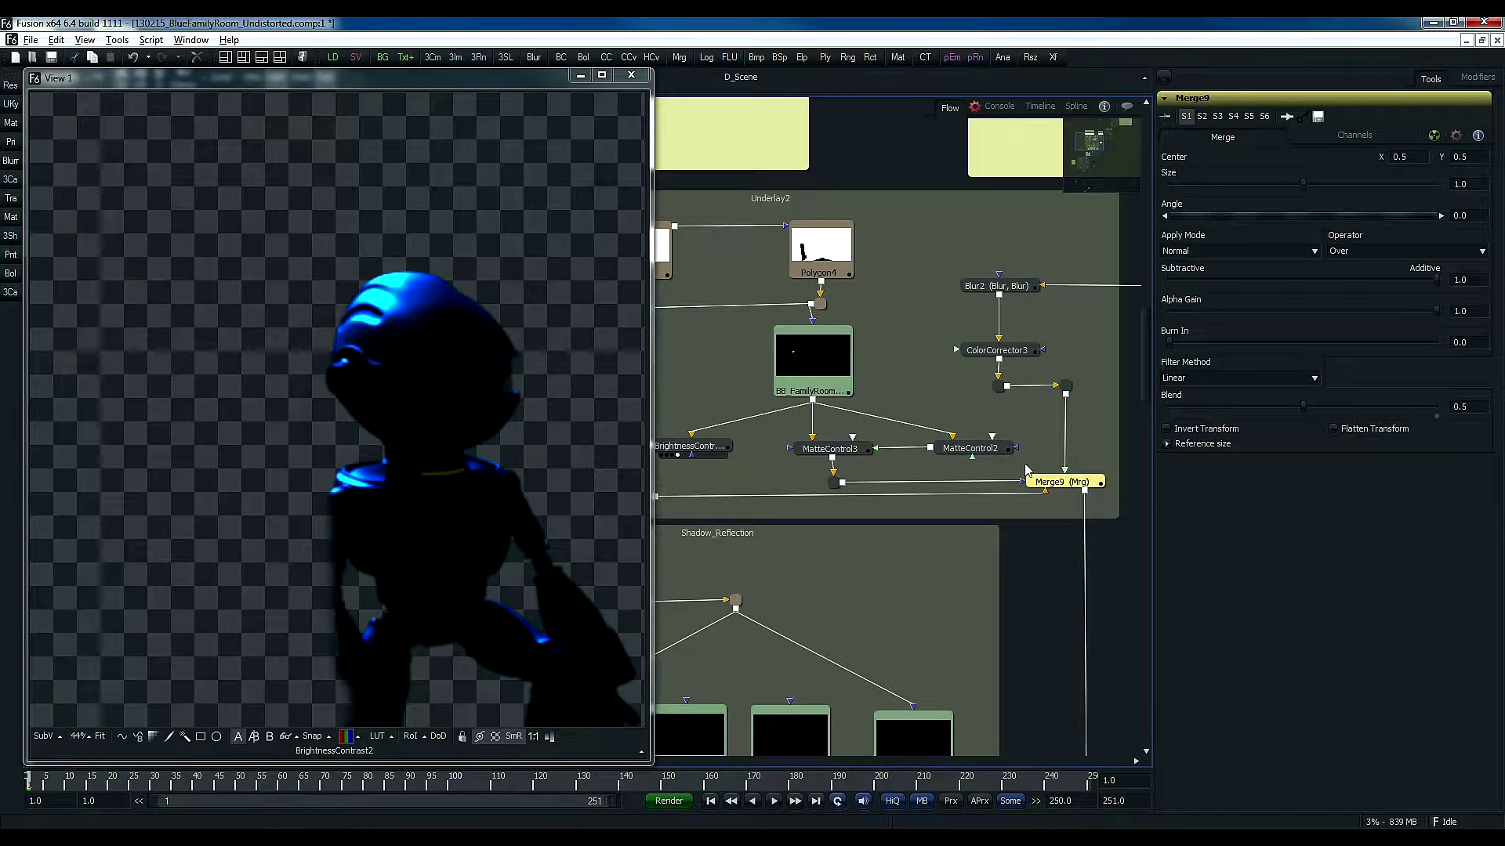
{"action": "left_click_drag", "start_coordinate": [675, 466], "coordinate": [1010, 471]}
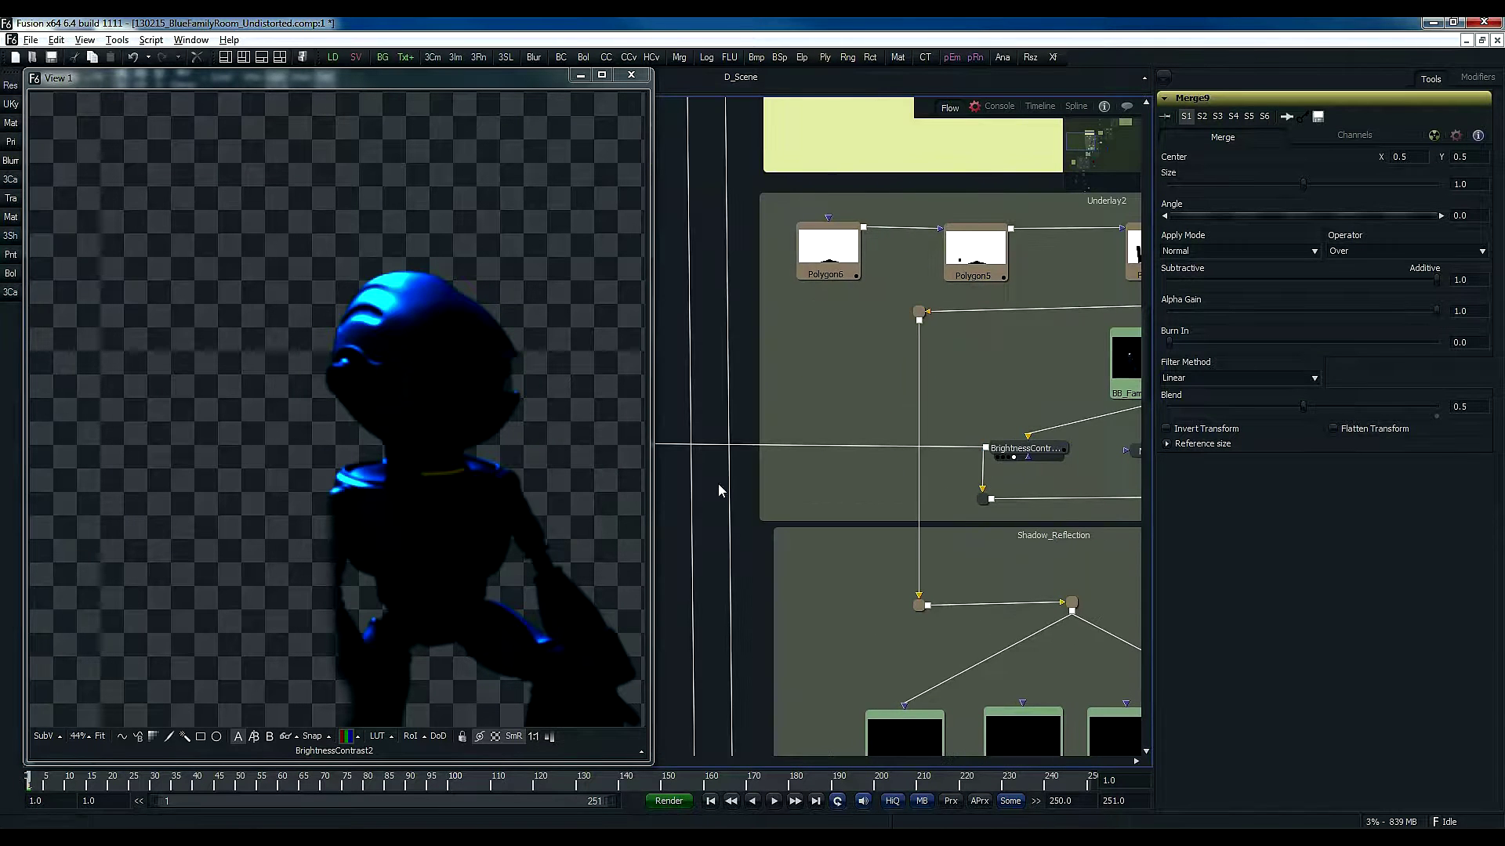
- Follow the BrightnessContrast2 branch down the flow to Filter1, open its Sobel settings and display its alpha in View 1
{"action": "left_click_drag", "start_coordinate": [754, 528], "coordinate": [874, 445]}
{"action": "left_click_drag", "start_coordinate": [719, 413], "coordinate": [932, 405]}
{"action": "left_click_drag", "start_coordinate": [784, 582], "coordinate": [816, 403]}
{"action": "scroll", "coordinate": [816, 408], "scroll_direction": "down", "scroll_amount": 12}
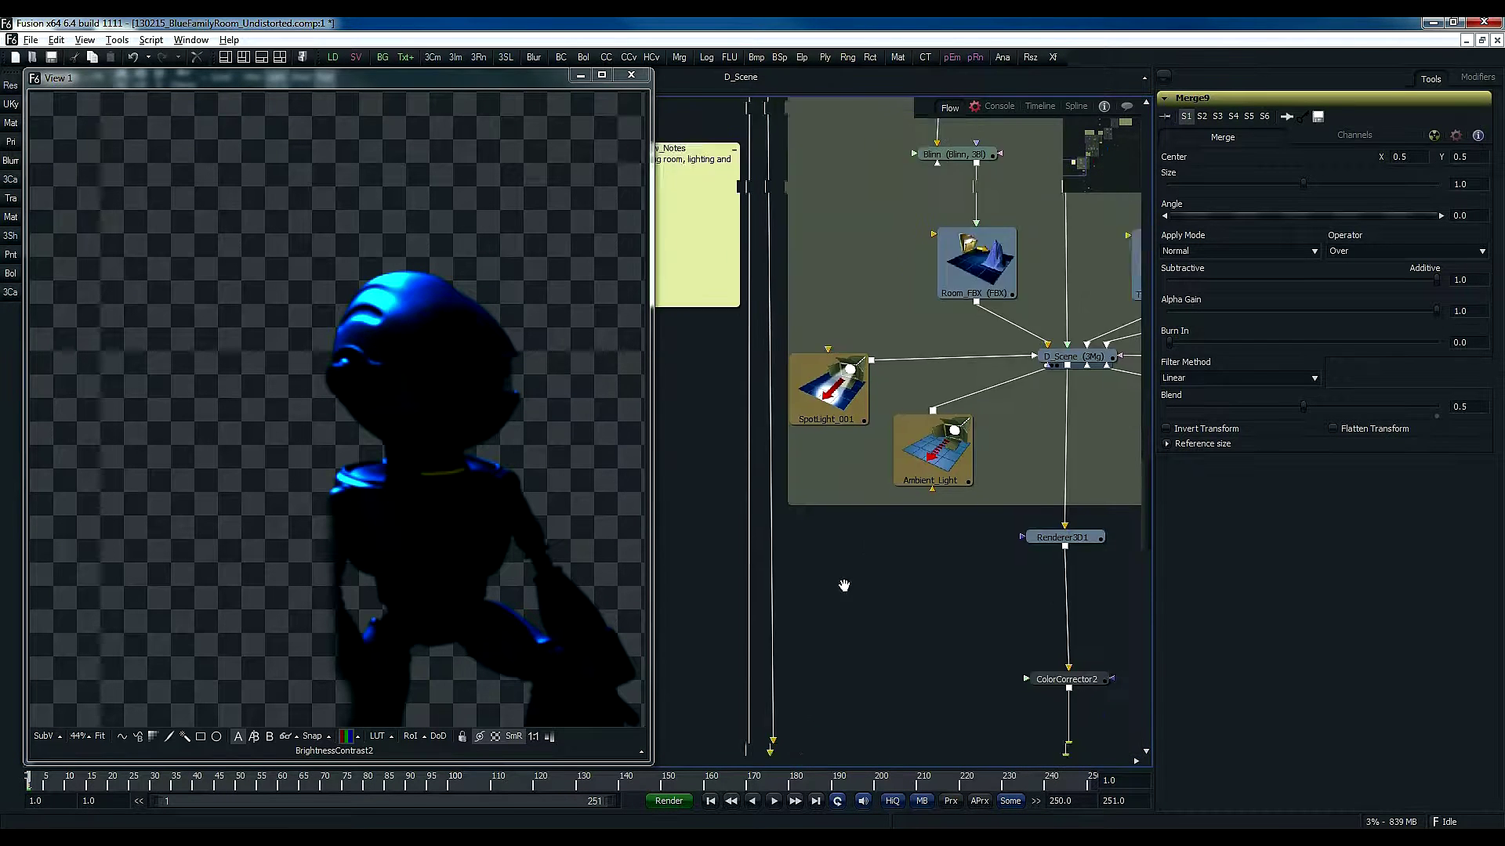
{"action": "scroll", "coordinate": [849, 502], "scroll_direction": "down", "scroll_amount": 2}
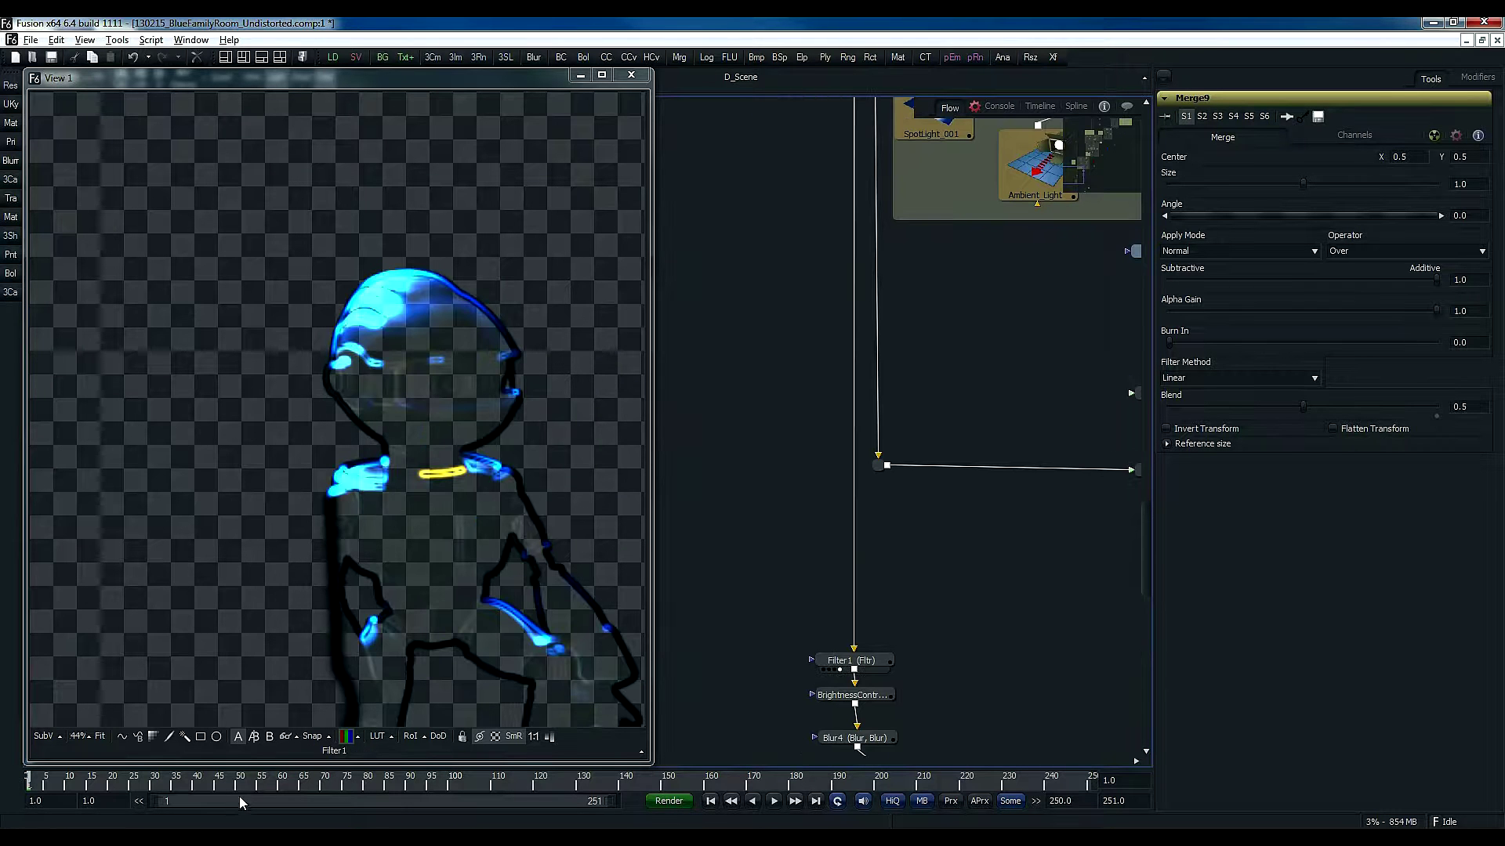
{"action": "left_click", "coordinate": [851, 661]}
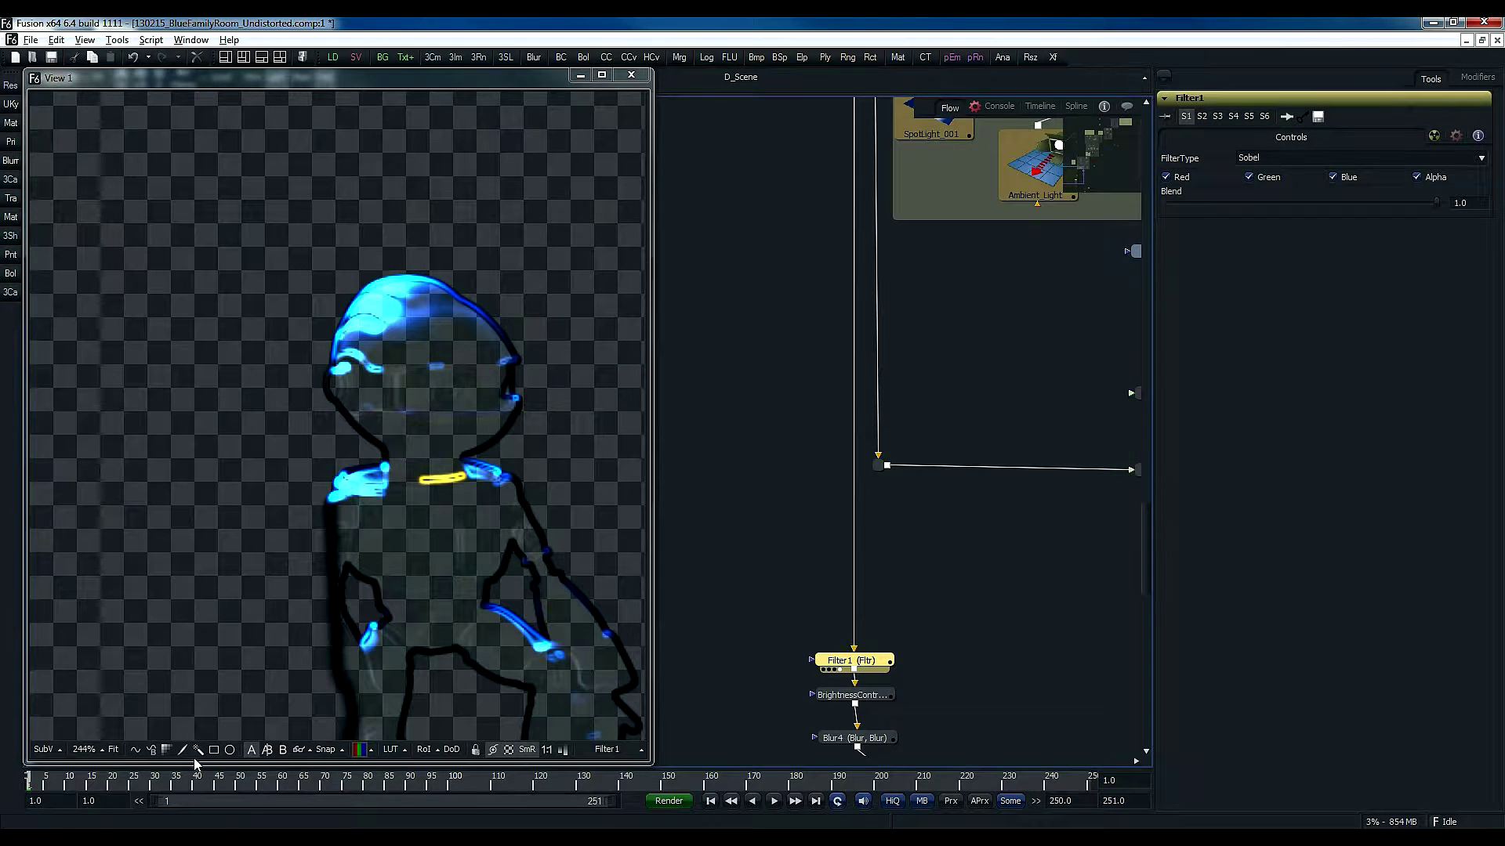
{"action": "left_click", "coordinate": [355, 752]}
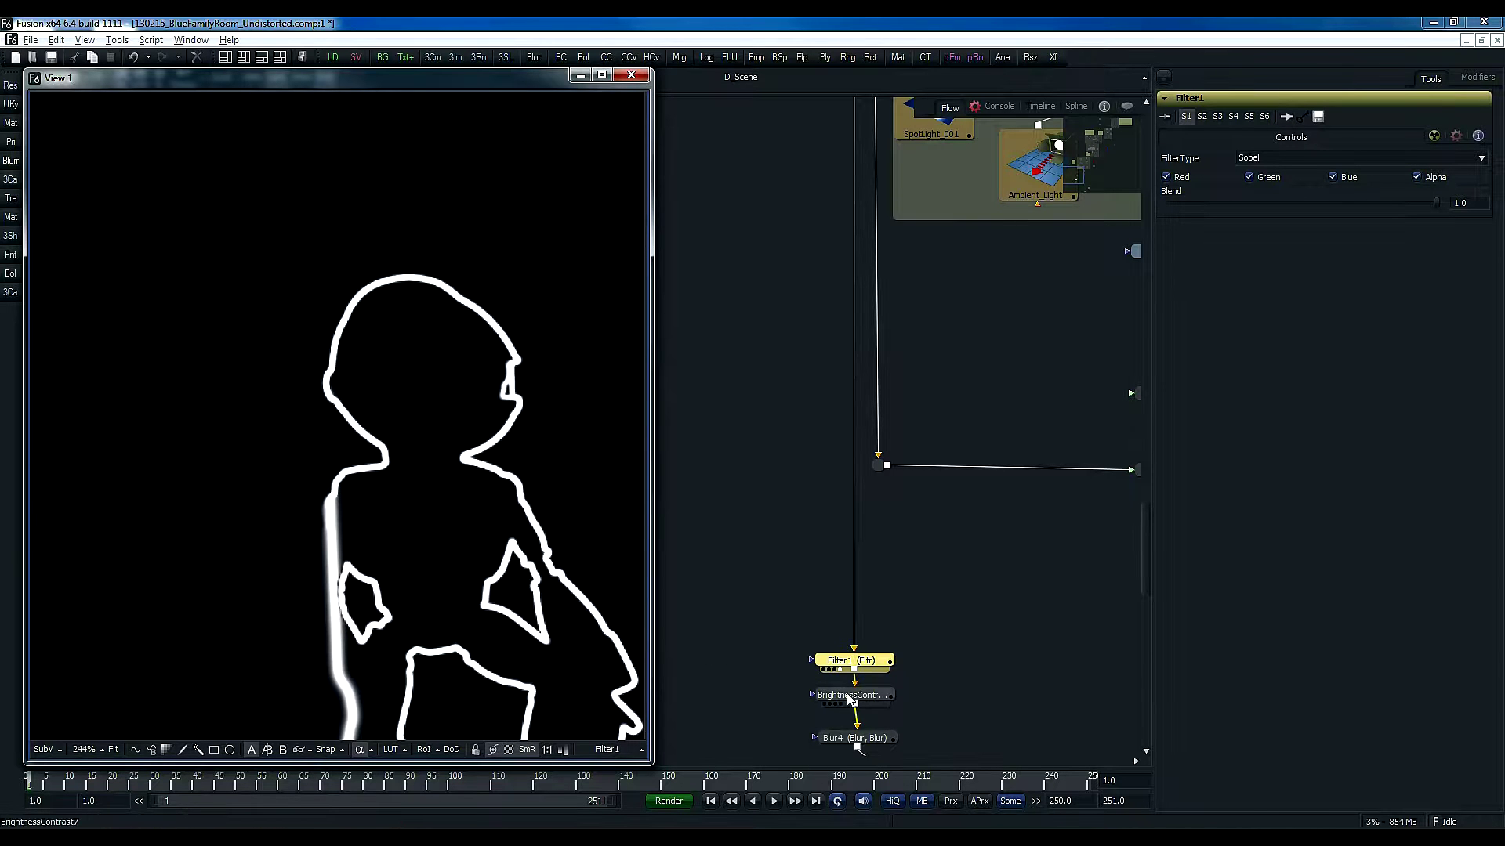
- Compare the alpha of Filter1, BrightnessContrast7 and Blur4 in View 1, with the BrightnessContrast7 settings open
{"action": "left_click_drag", "start_coordinate": [854, 700], "coordinate": [570, 561]}
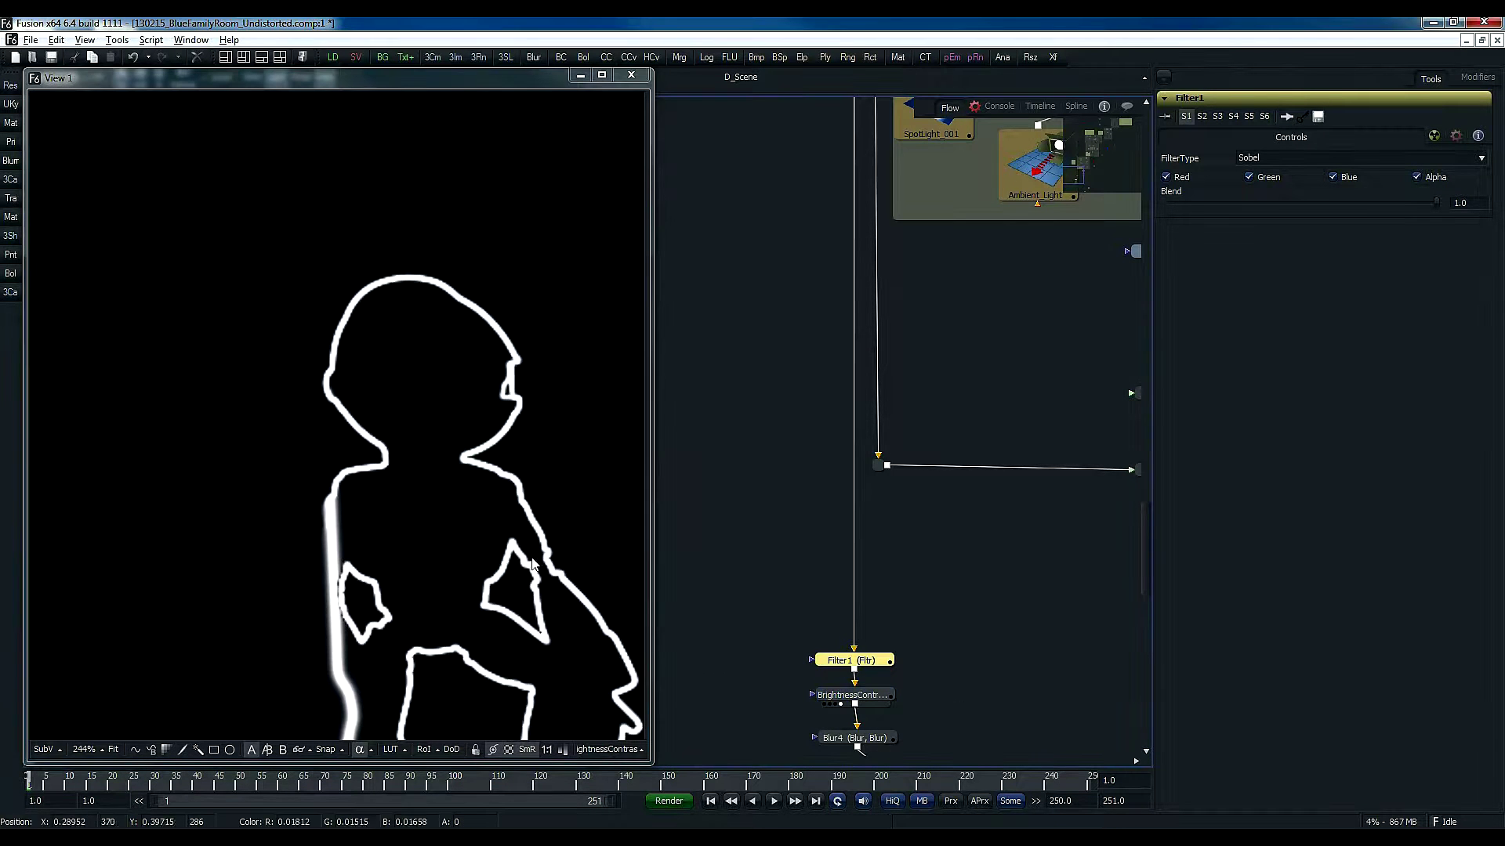
{"action": "left_click", "coordinate": [854, 695]}
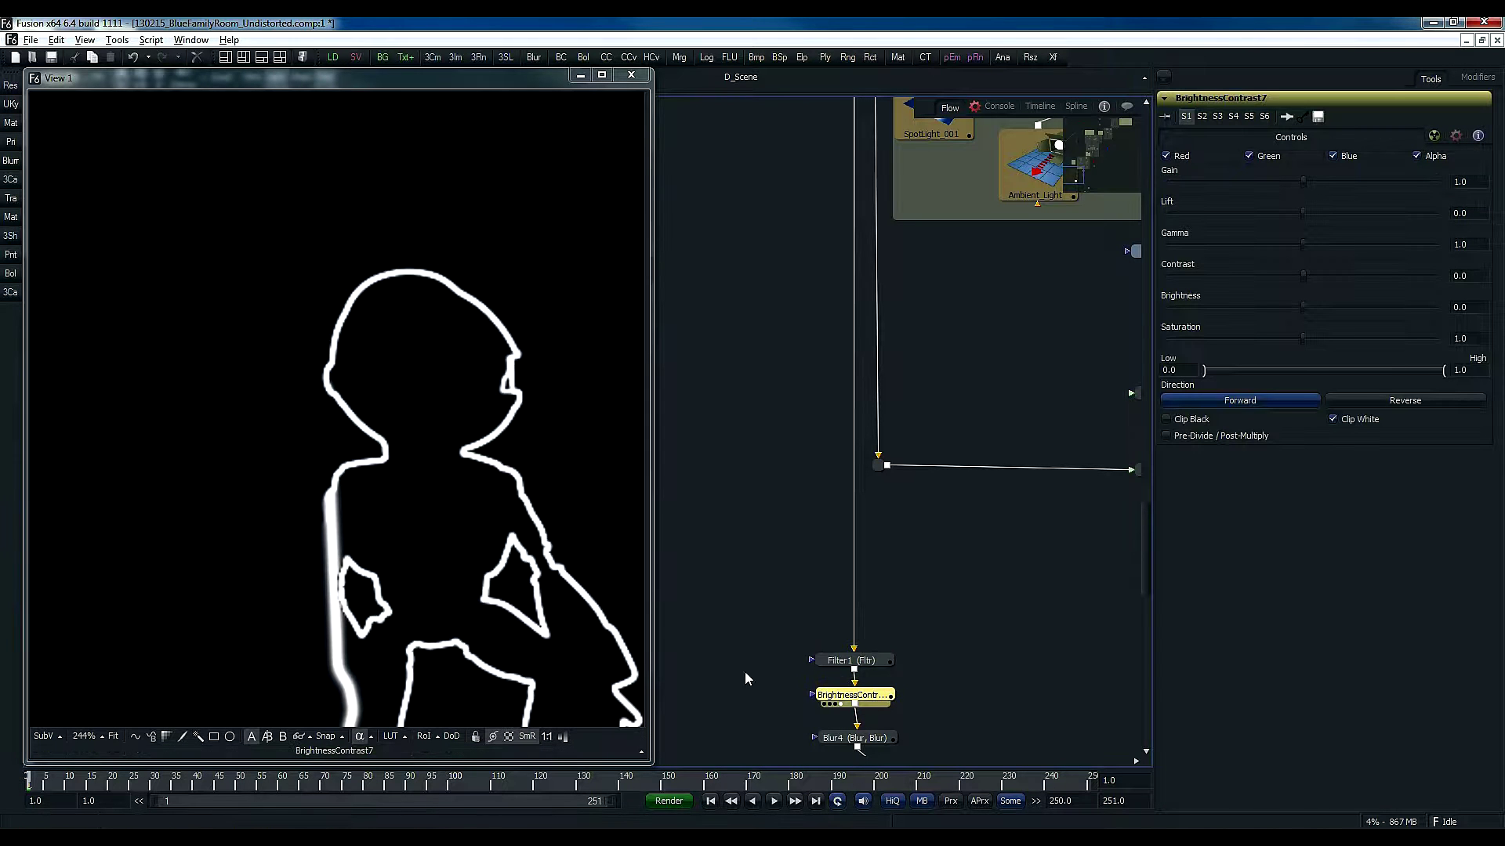
{"action": "left_click", "coordinate": [836, 666]}
{"action": "left_click", "coordinate": [845, 700]}
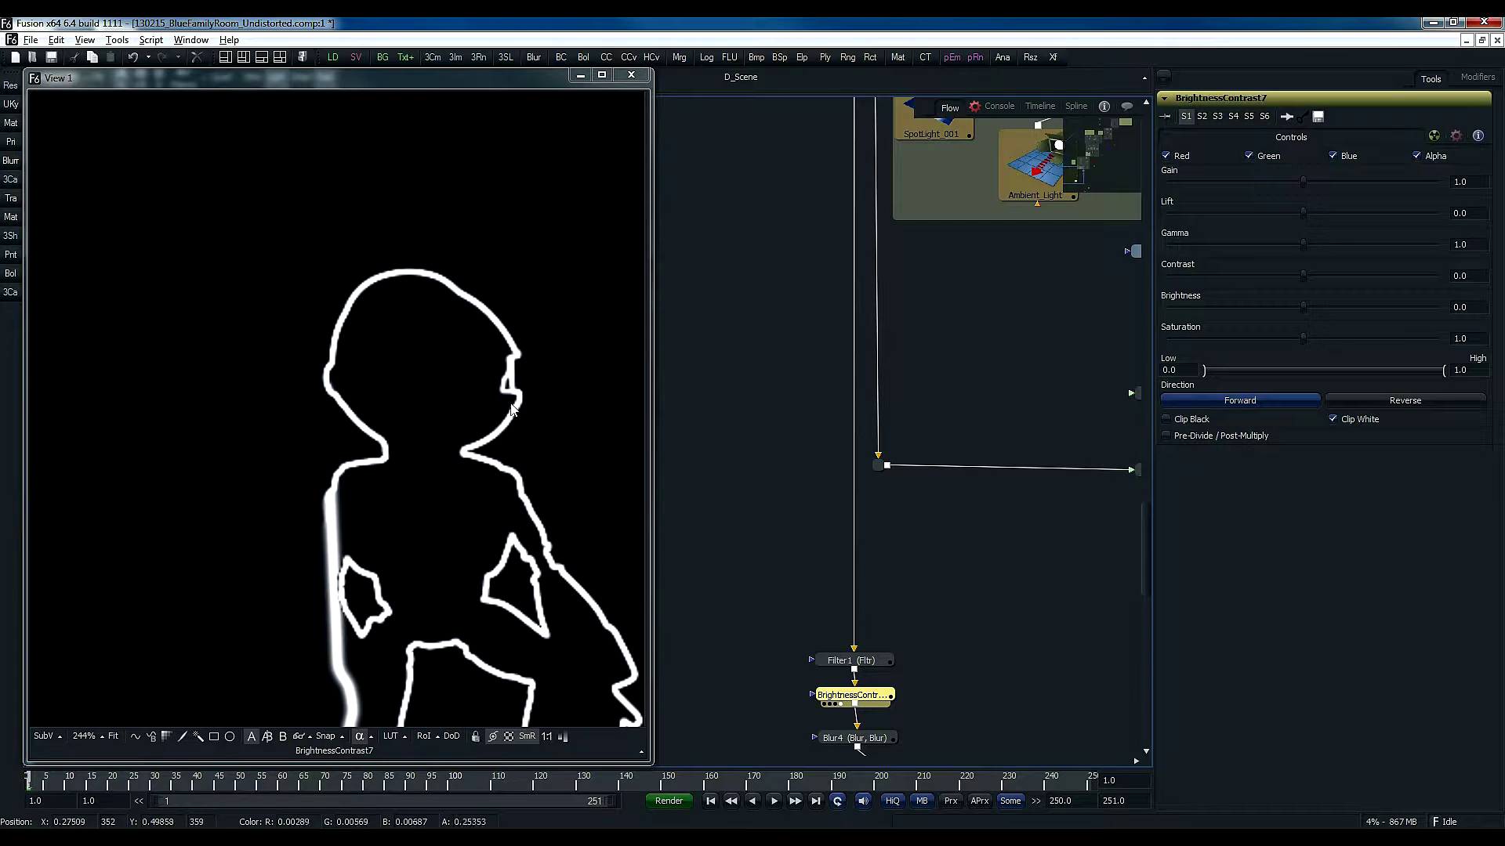
{"action": "scroll", "coordinate": [755, 628], "scroll_direction": "down", "scroll_amount": 5}
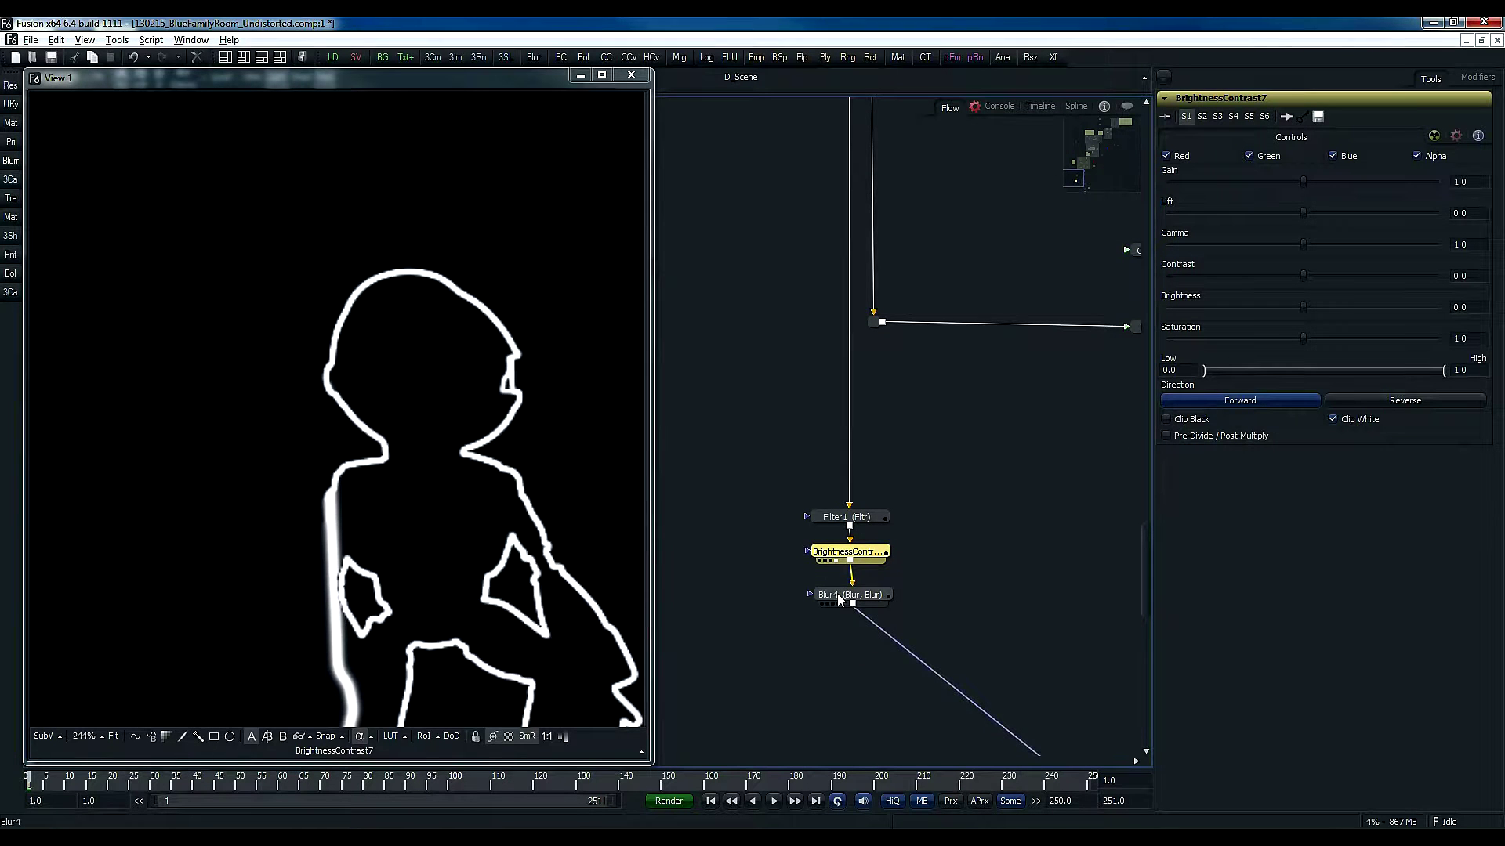
{"action": "left_click", "coordinate": [838, 603]}
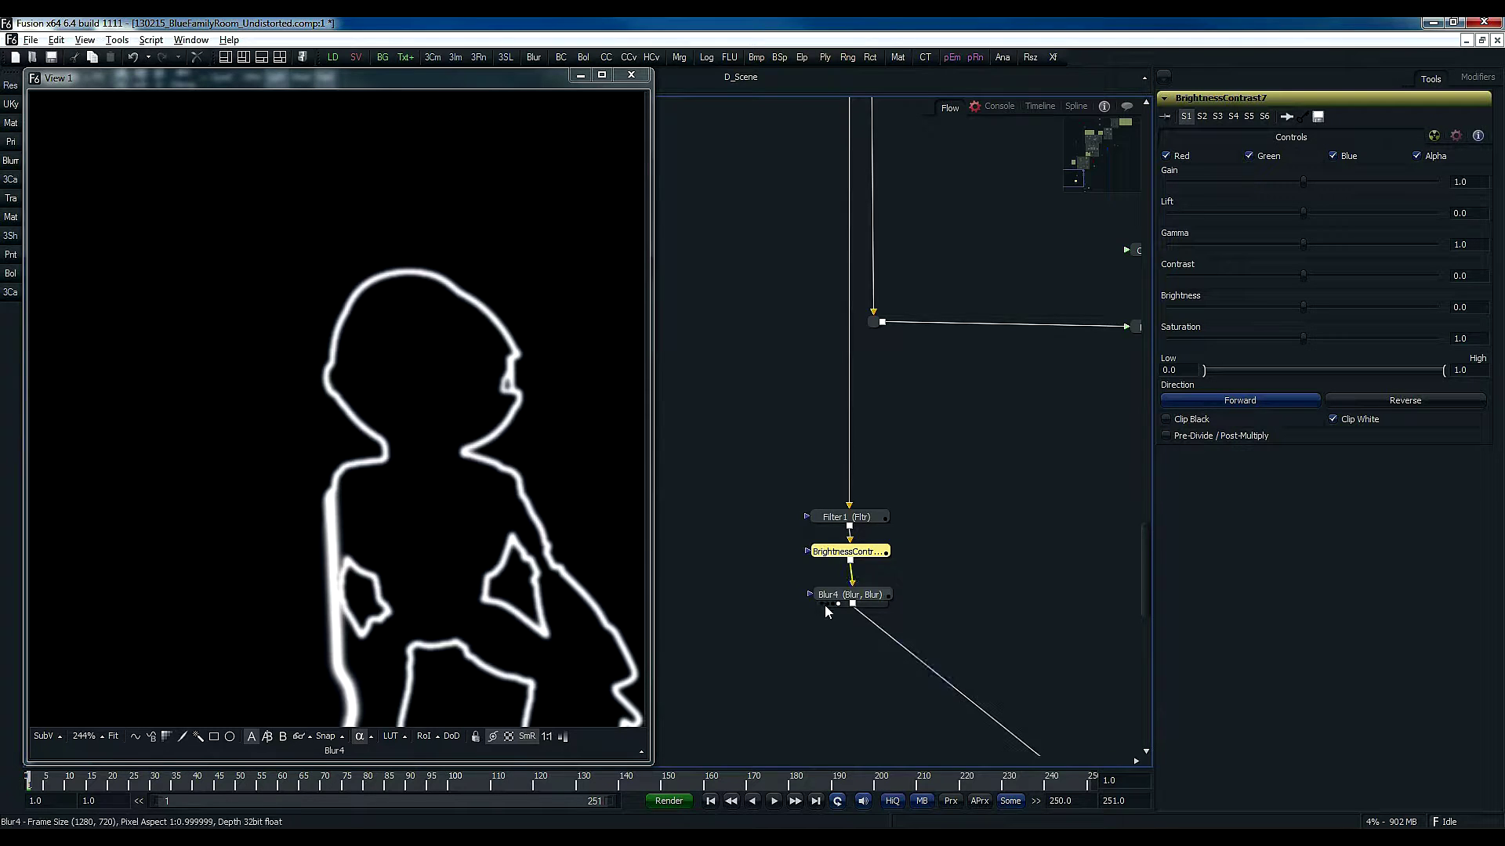
- Trace the Blur4 output to the effect mask of Blur3 and display Blur3 in full color in View 1
{"action": "left_click_drag", "start_coordinate": [872, 738], "coordinate": [659, 417]}
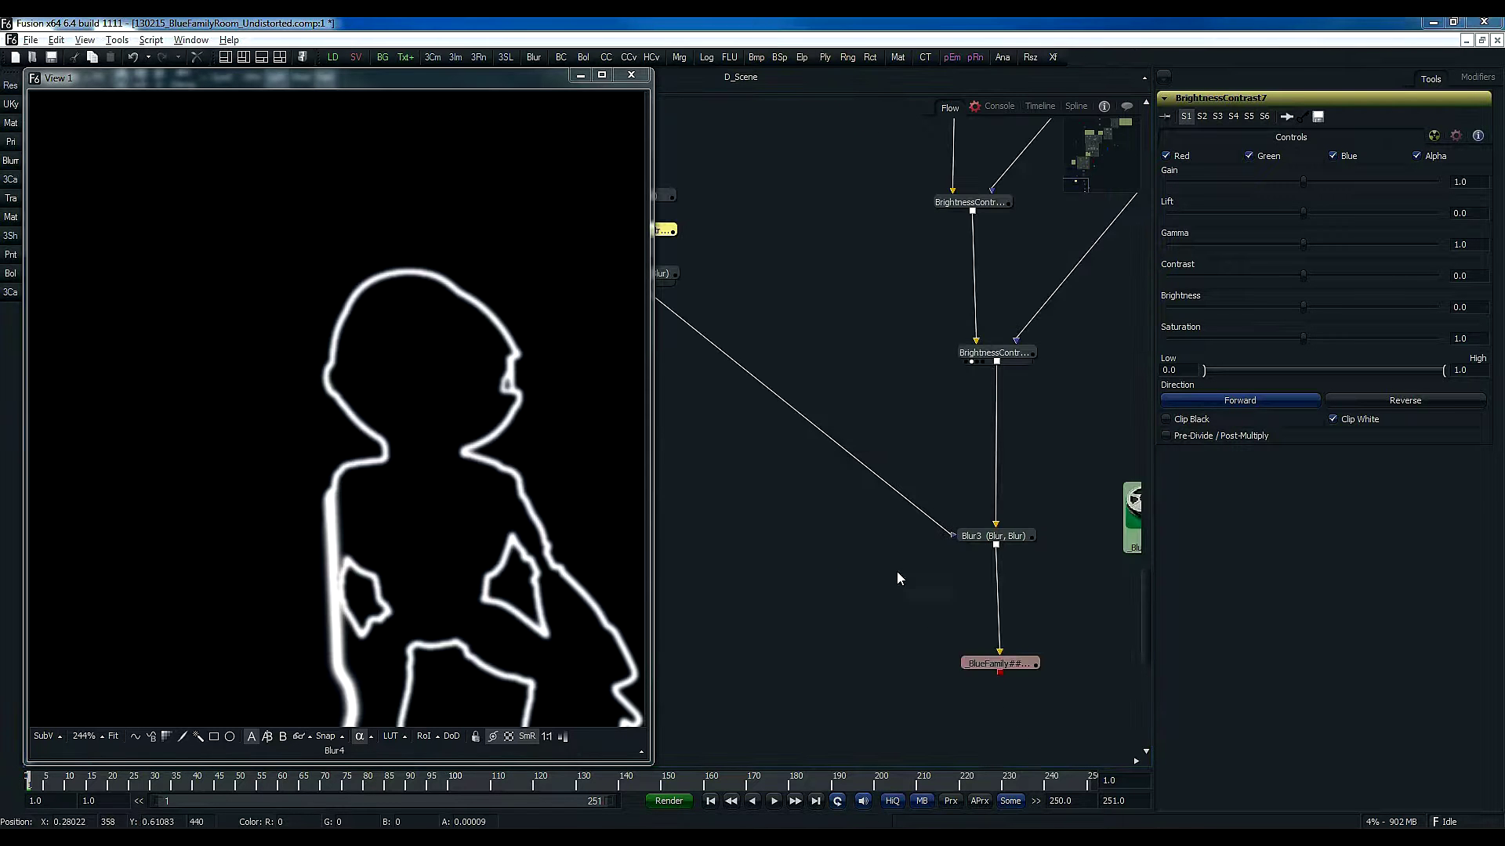
{"action": "left_click_drag", "start_coordinate": [897, 572], "coordinate": [902, 636]}
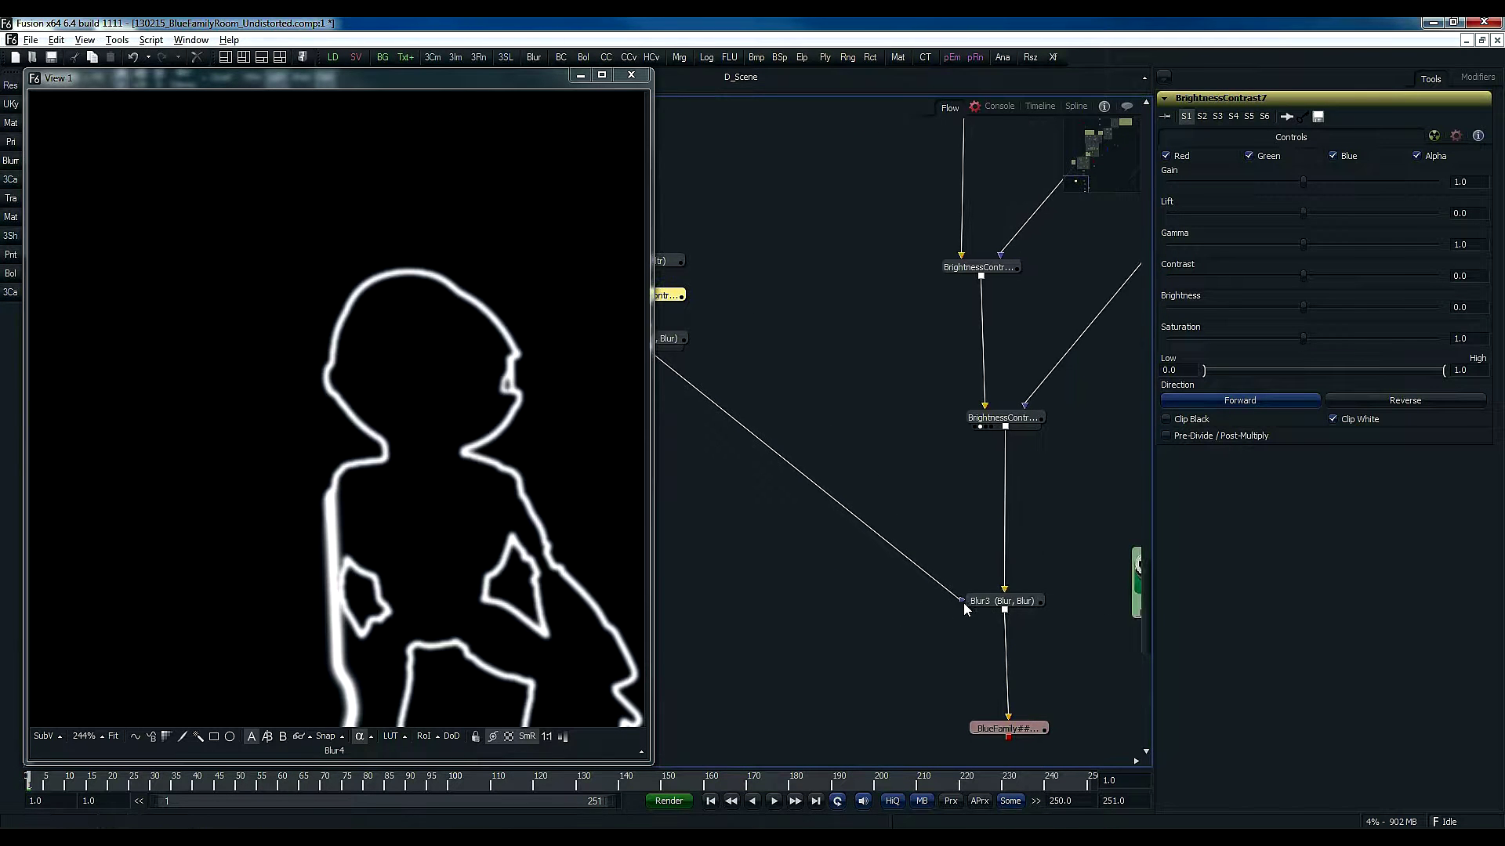
{"action": "left_click_drag", "start_coordinate": [986, 606], "coordinate": [486, 475]}
{"action": "left_click", "coordinate": [359, 737]}
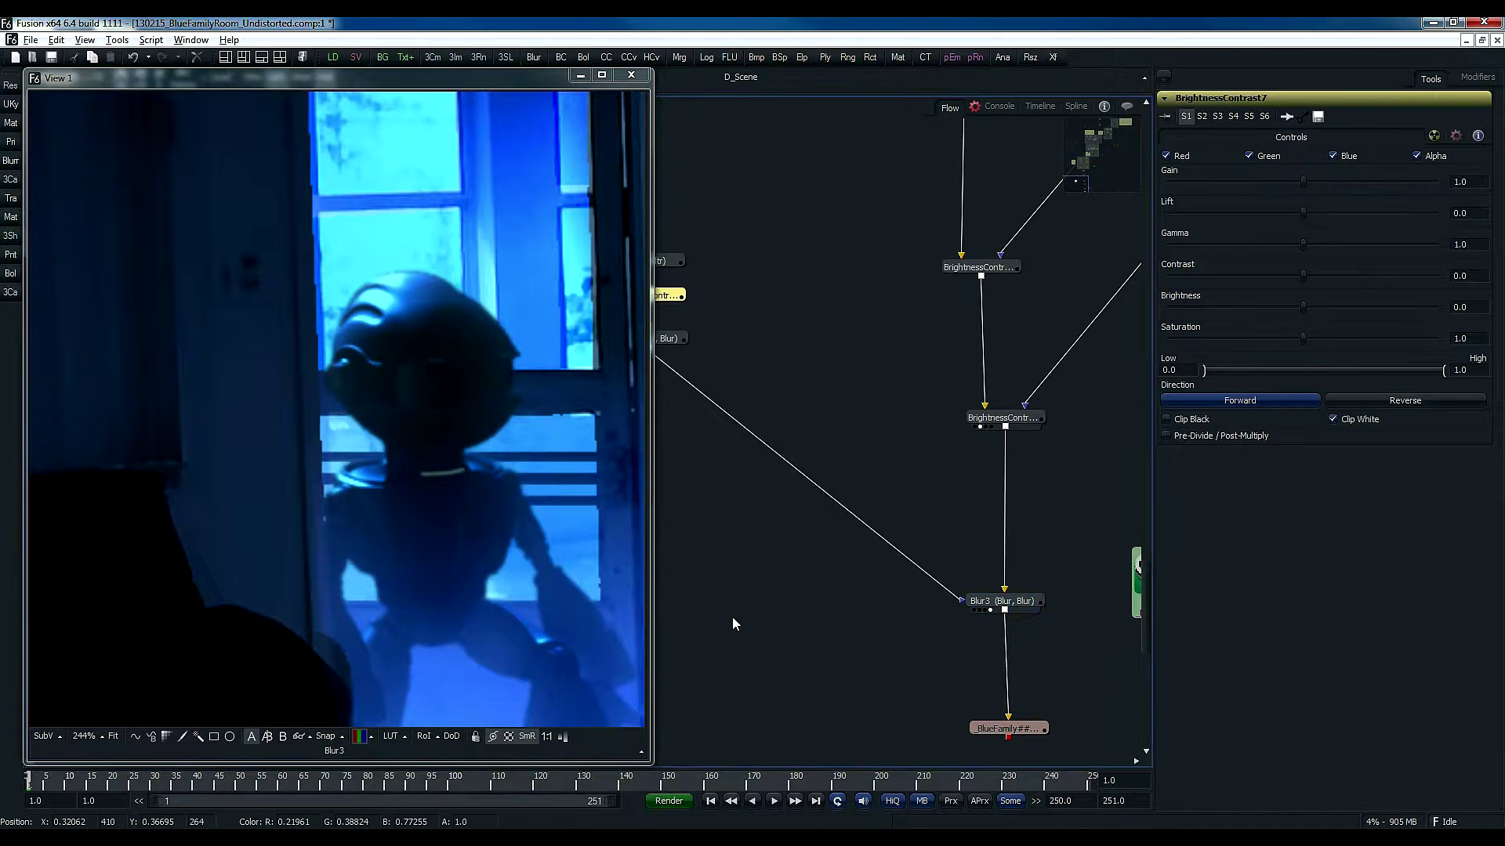
- Display BrightnessContrast5 in View 1 and examine the edges of the CG character's head up close
{"action": "scroll", "coordinate": [731, 624], "scroll_direction": "up", "scroll_amount": 3}
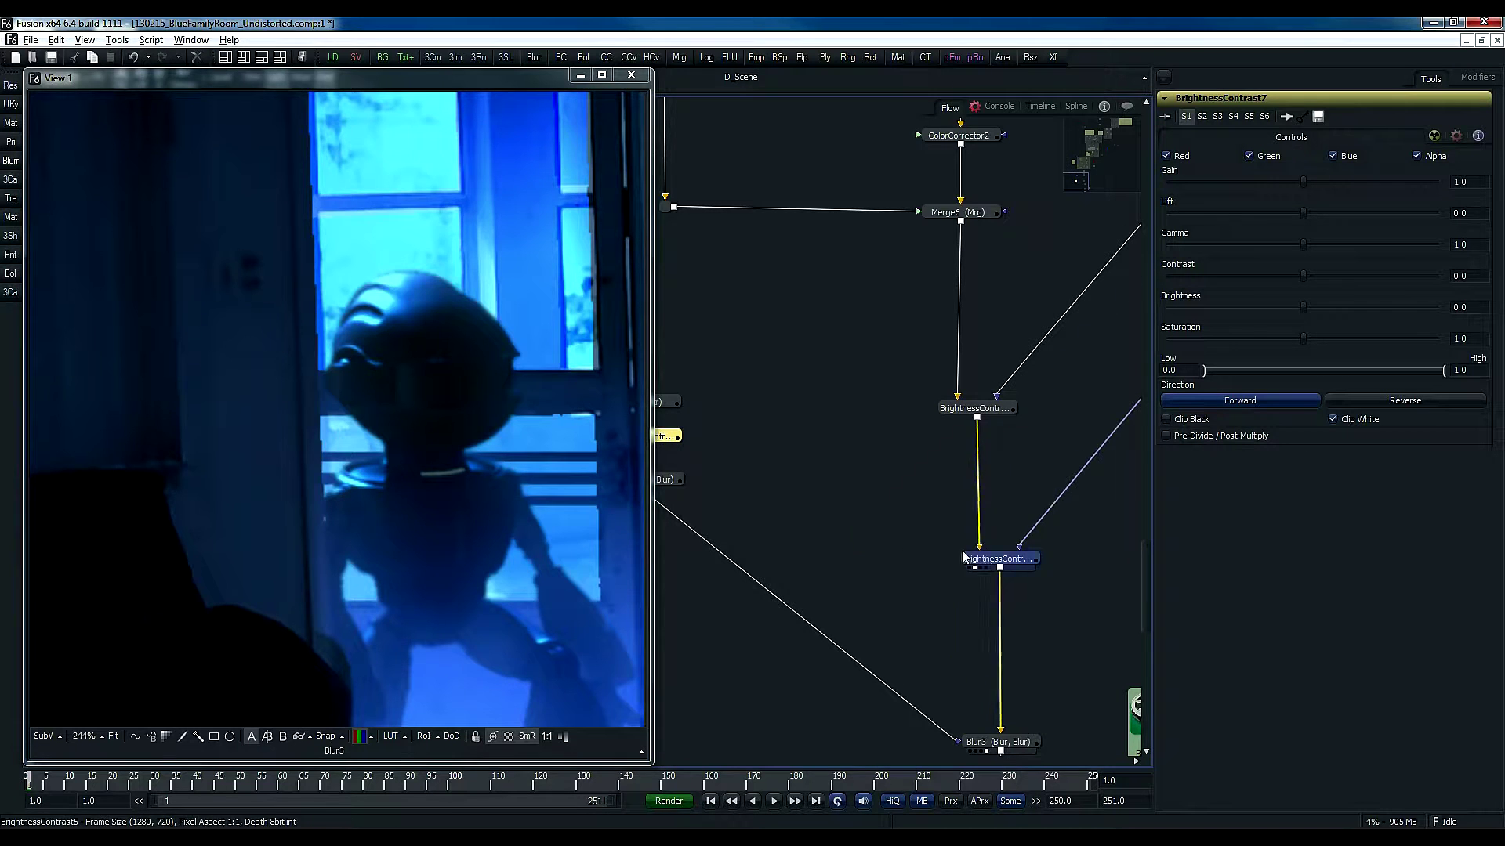
{"action": "left_click_drag", "start_coordinate": [964, 558], "coordinate": [237, 379]}
{"action": "scroll", "coordinate": [252, 407], "scroll_direction": "up", "scroll_amount": 4}
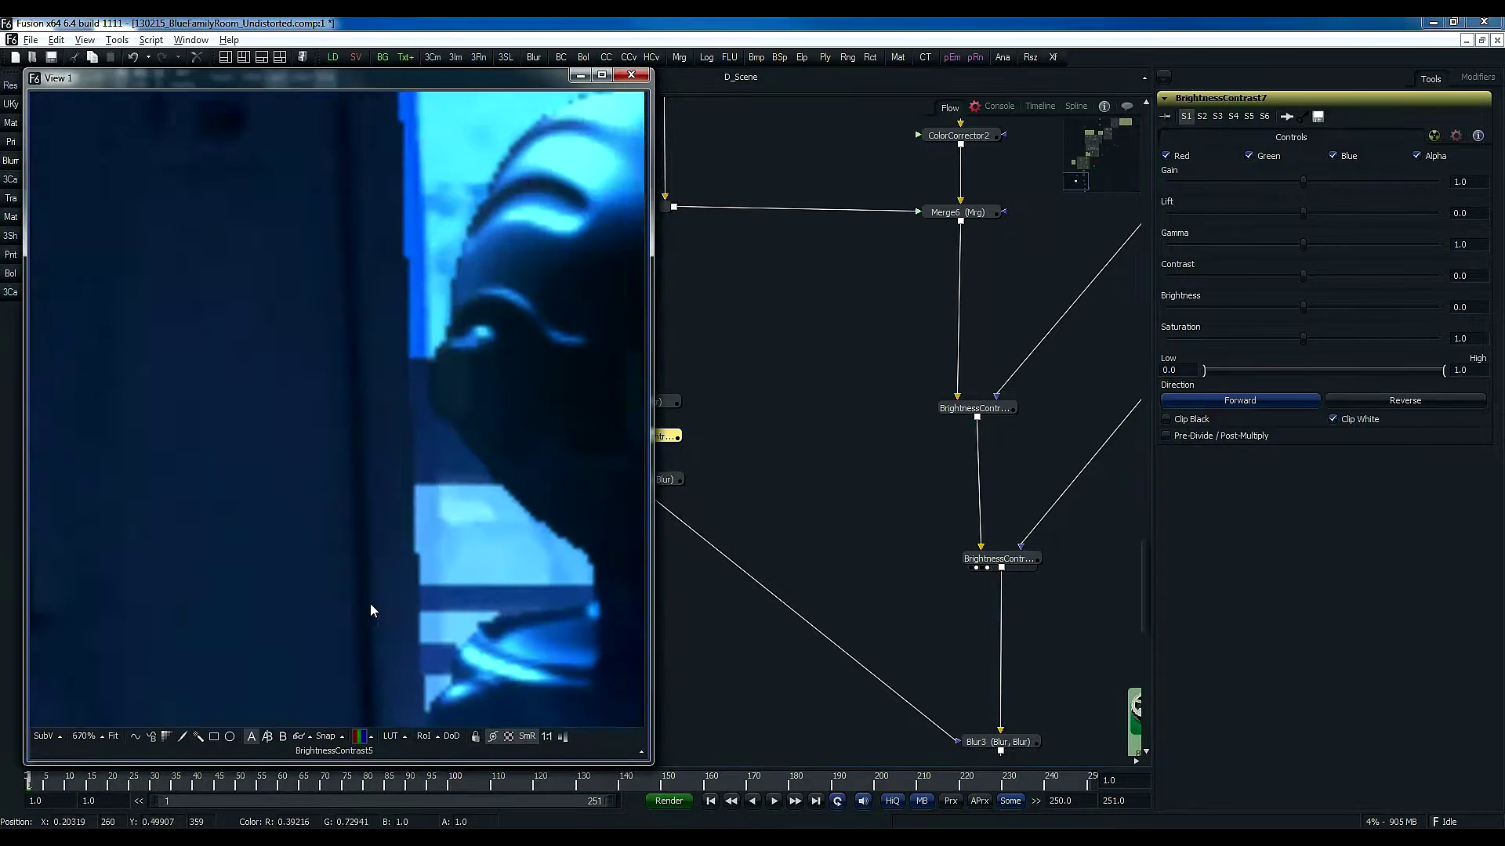
{"action": "left_click_drag", "start_coordinate": [554, 340], "coordinate": [370, 603]}
{"action": "left_click_drag", "start_coordinate": [423, 533], "coordinate": [251, 533]}
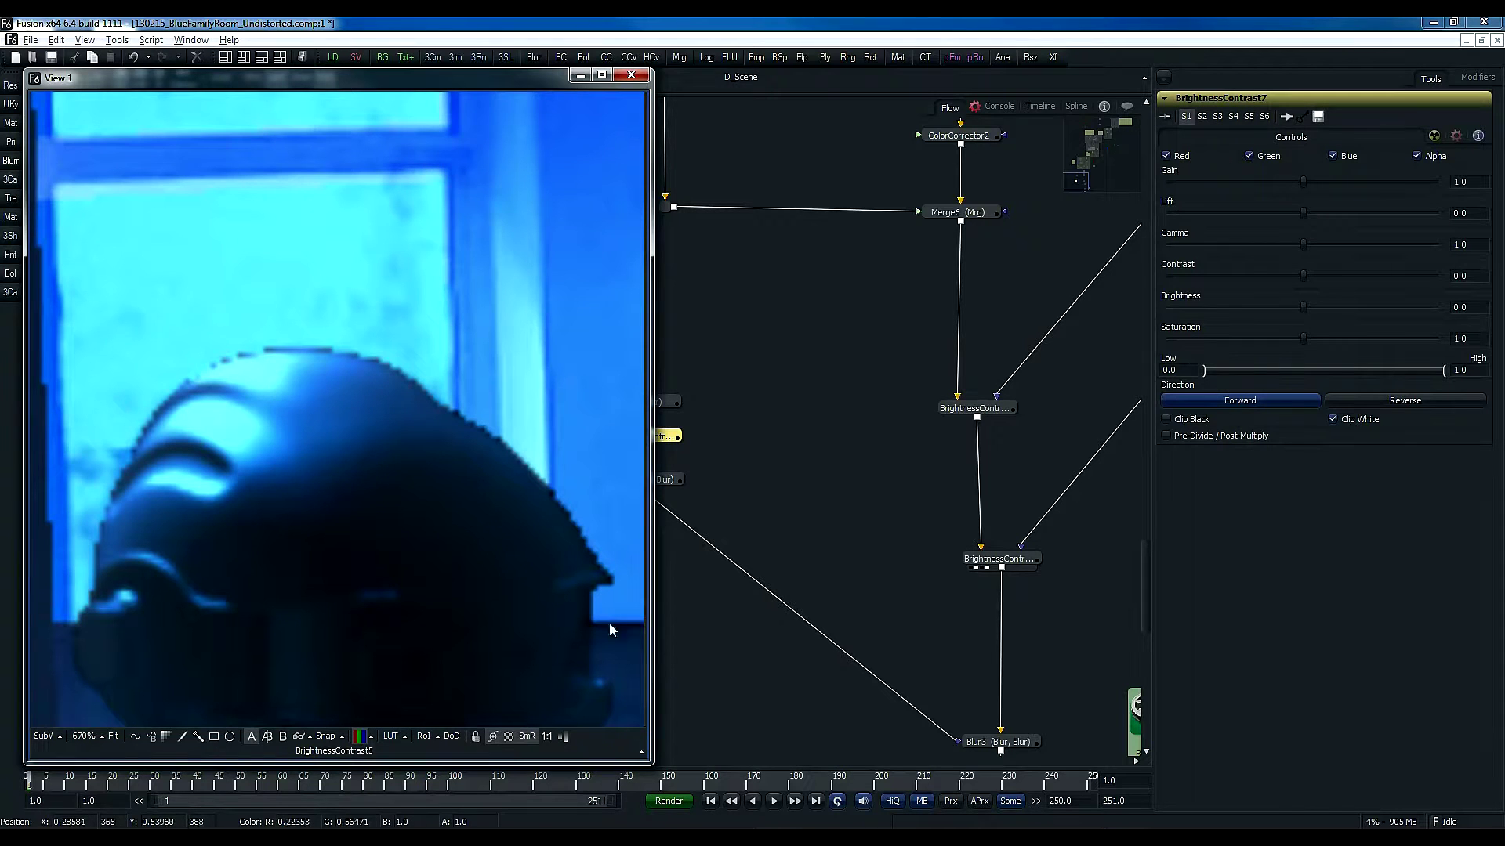
- Compare Blur3 with BrightnessContrast5 in View 1, both close up on the character's head and with the full frame fitted
{"action": "left_click_drag", "start_coordinate": [938, 590], "coordinate": [893, 520]}
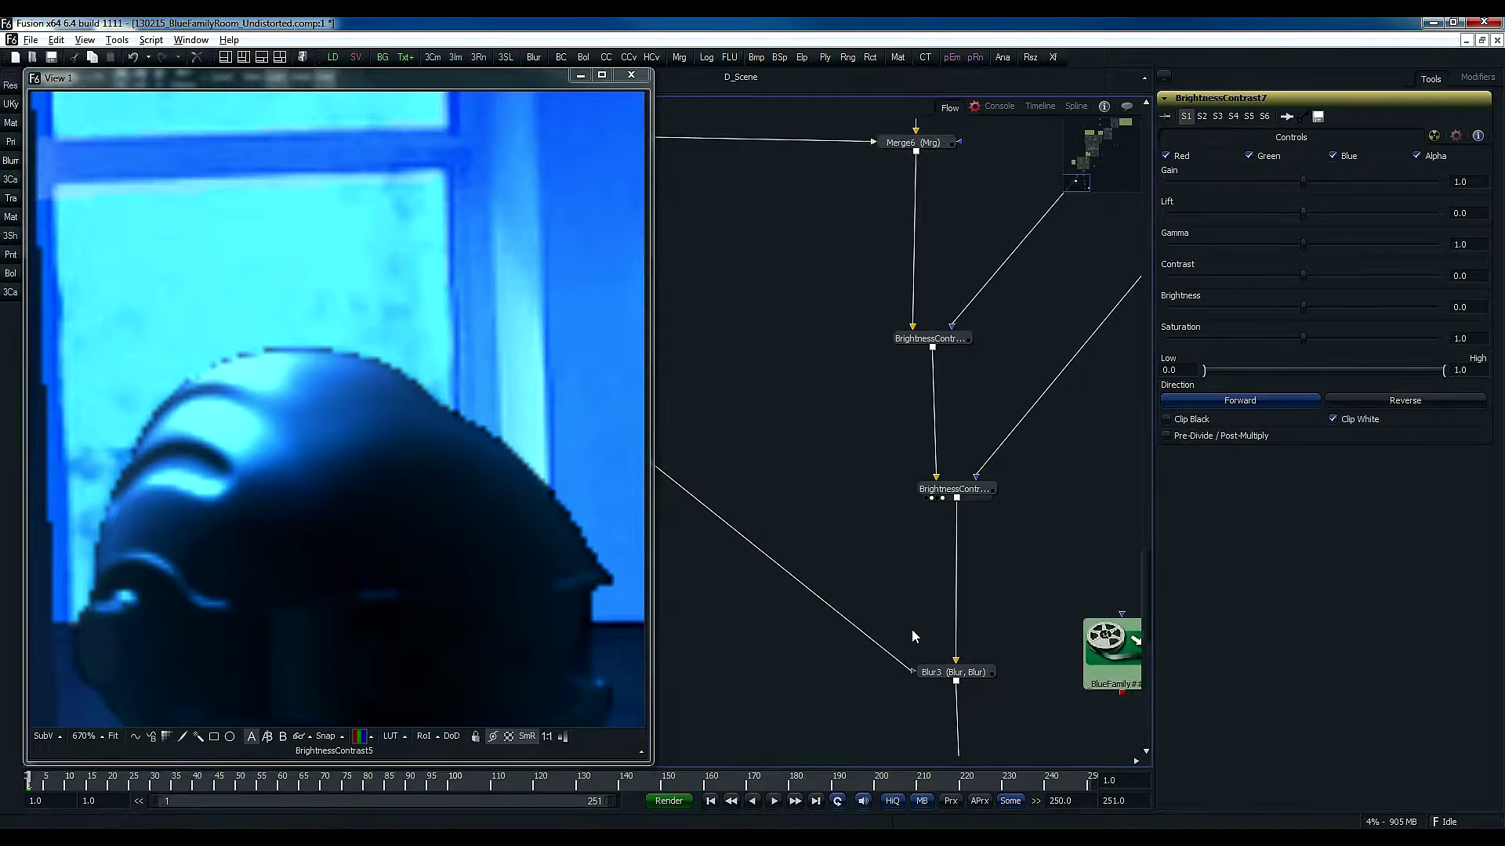
{"action": "left_click", "coordinate": [931, 680]}
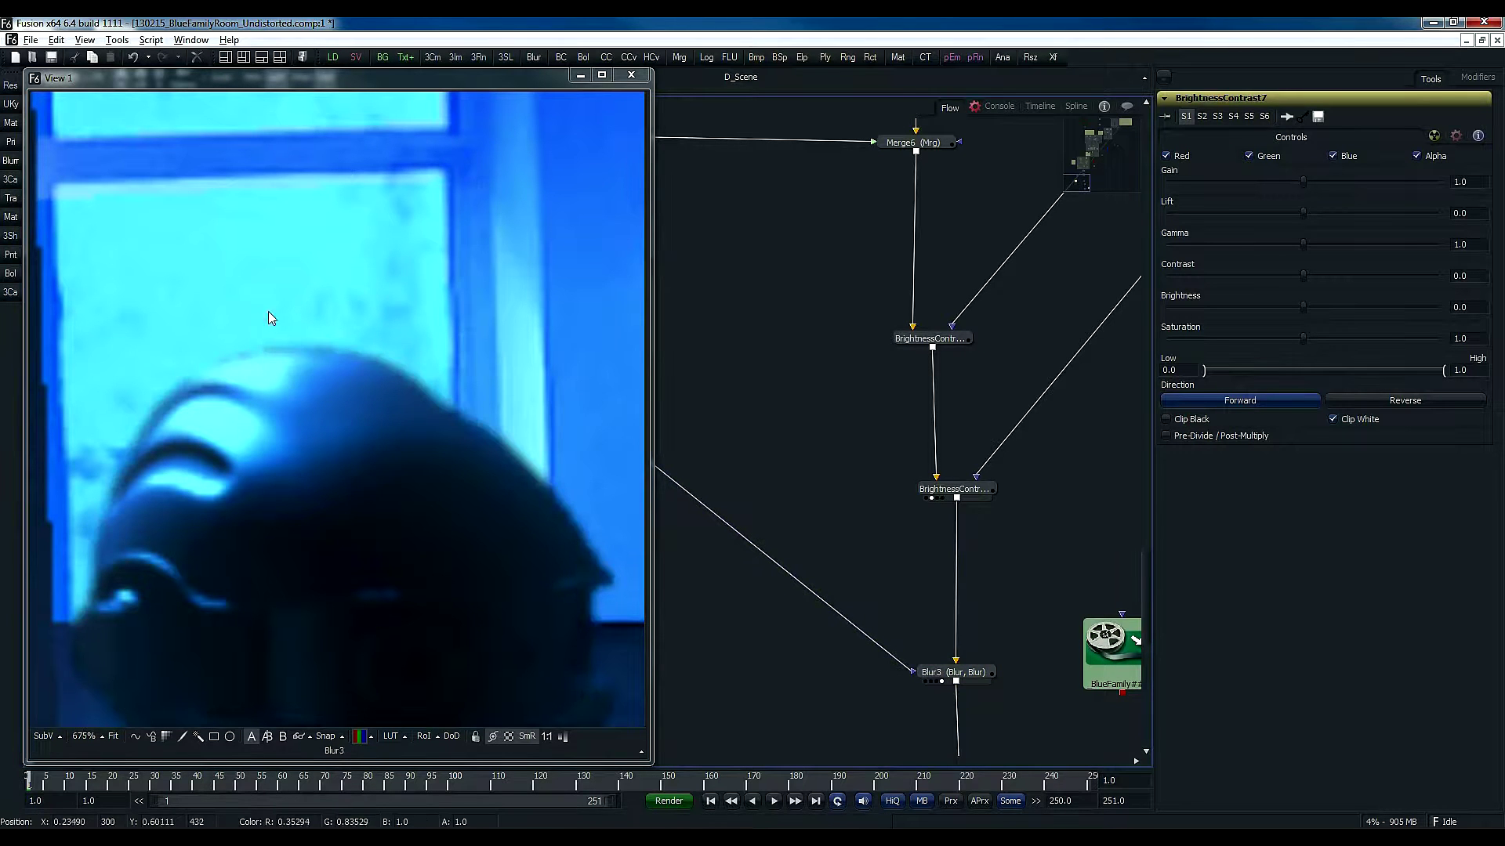
{"action": "left_click_drag", "start_coordinate": [403, 469], "coordinate": [351, 238]}
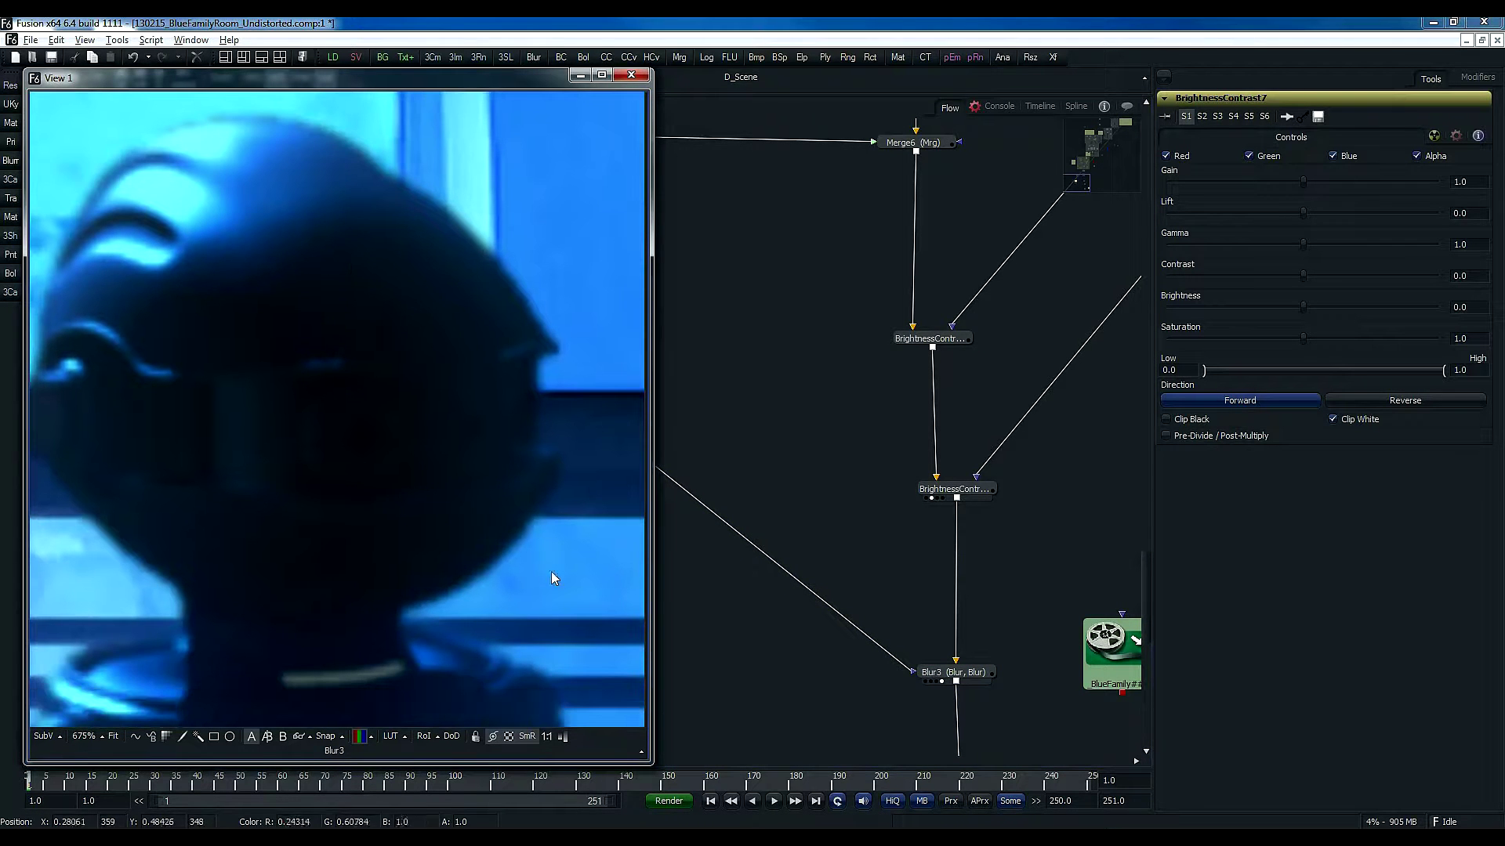
{"action": "left_click", "coordinate": [958, 489]}
{"action": "key", "text": "1"}
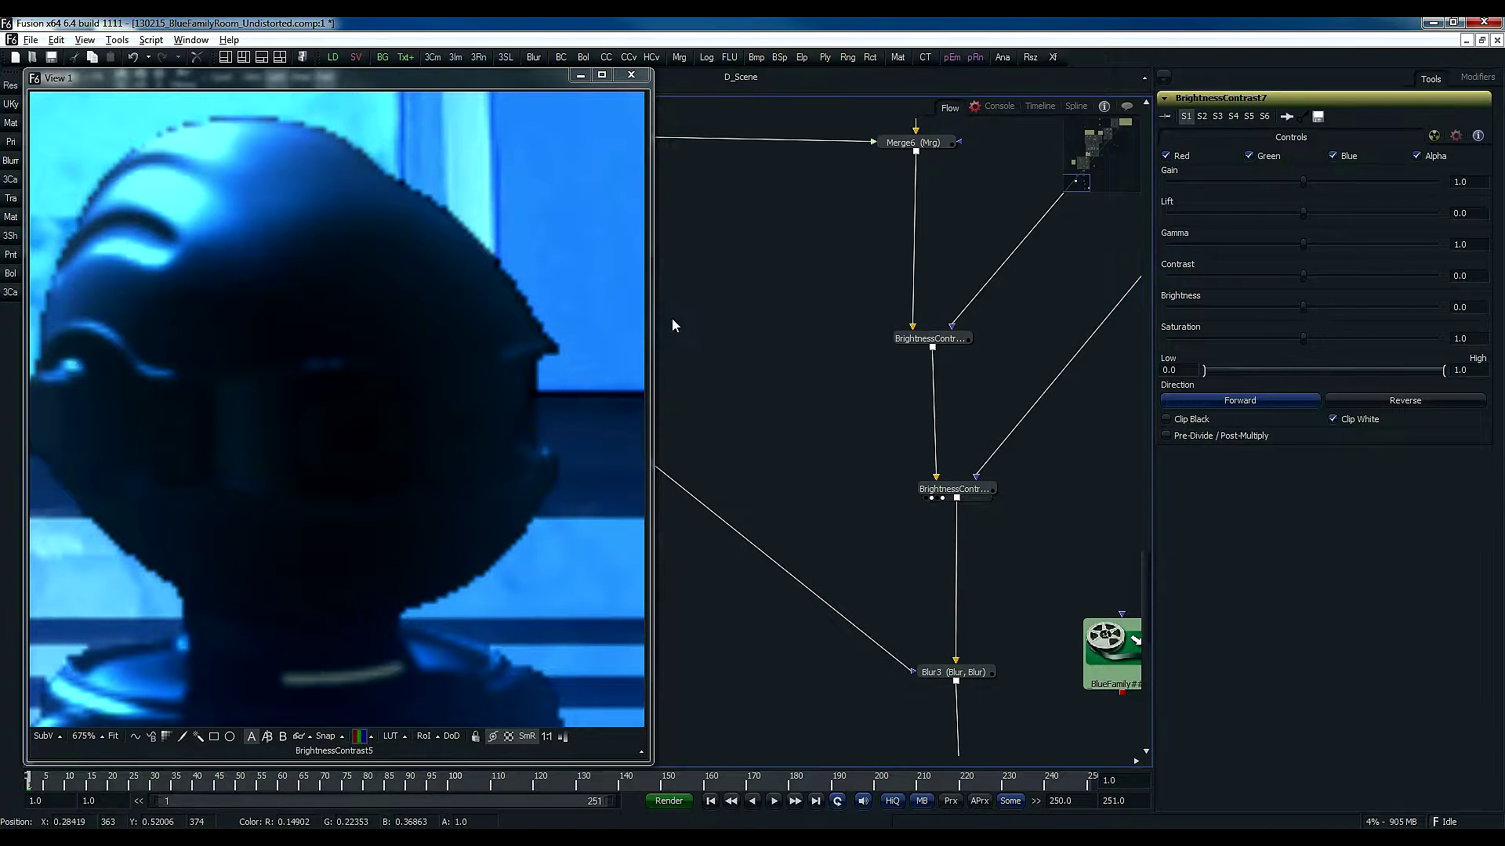
{"action": "left_click", "coordinate": [113, 737]}
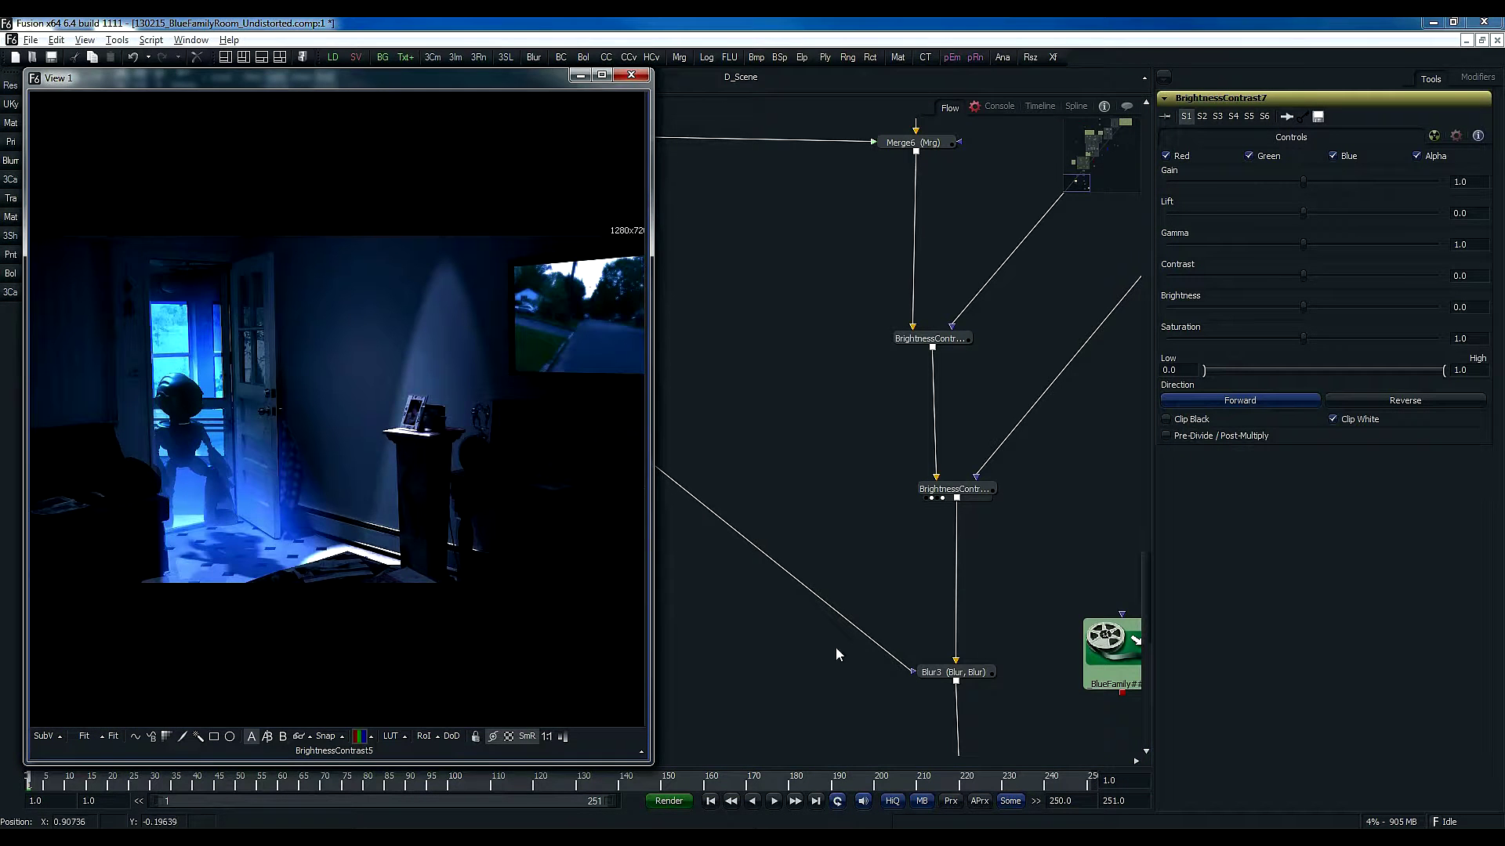
{"action": "left_click", "coordinate": [942, 681]}
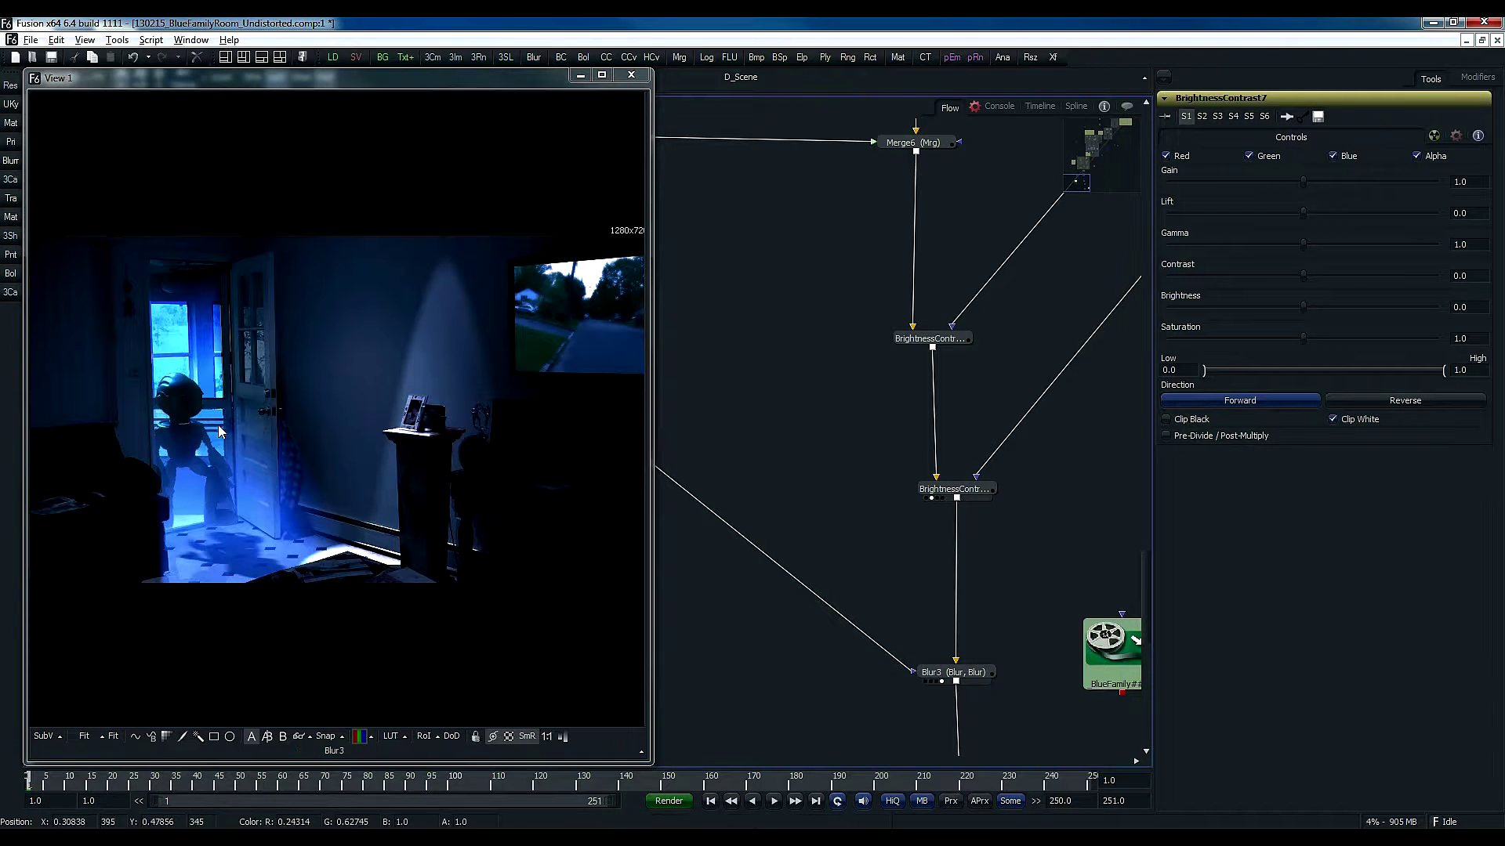
- Follow the flow up to the D_Workflow group, display D_Scene in View 1 and examine the 3D room from another angle
{"action": "left_click_drag", "start_coordinate": [844, 715], "coordinate": [722, 696]}
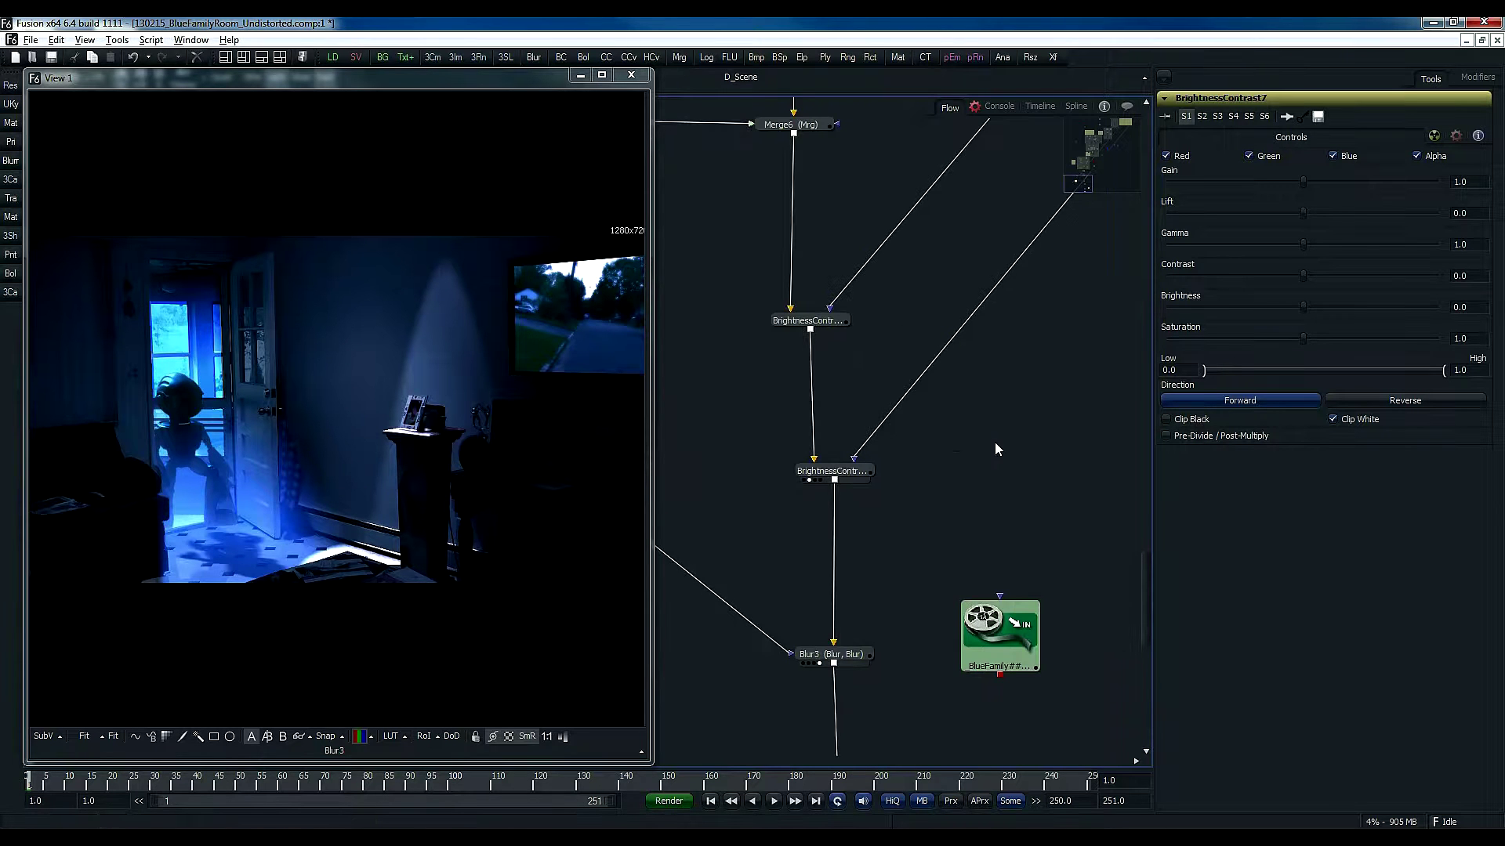
{"action": "left_click_drag", "start_coordinate": [1018, 454], "coordinate": [1069, 610]}
{"action": "left_click_drag", "start_coordinate": [880, 417], "coordinate": [1027, 638]}
{"action": "left_click_drag", "start_coordinate": [765, 294], "coordinate": [820, 515]}
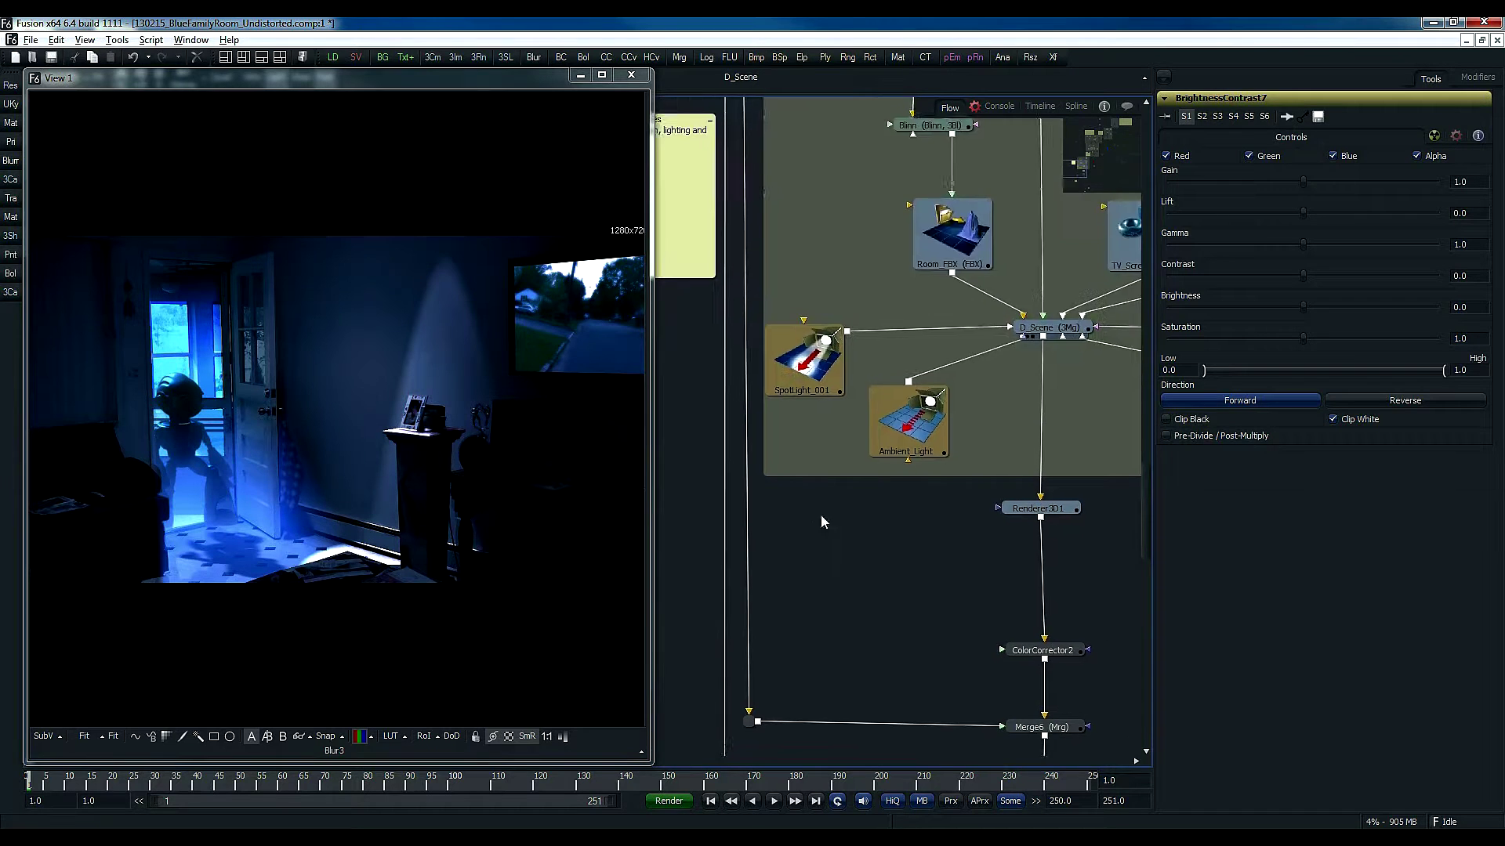
{"action": "left_click_drag", "start_coordinate": [912, 492], "coordinate": [754, 643]}
{"action": "left_click_drag", "start_coordinate": [885, 487], "coordinate": [408, 373]}
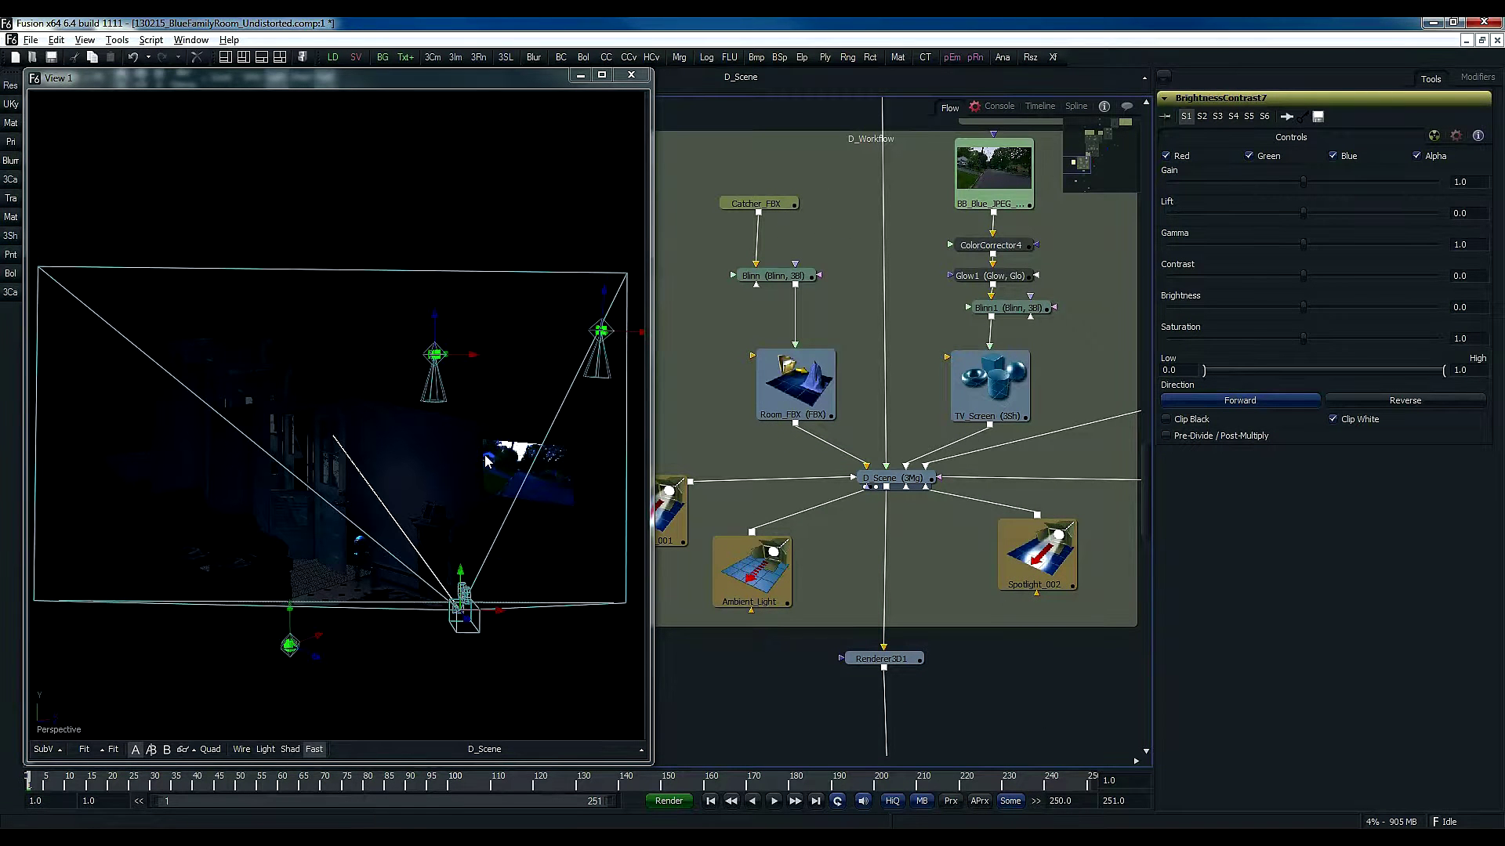
{"action": "left_click_drag", "start_coordinate": [483, 456], "coordinate": [394, 506]}
{"action": "left_click_drag", "start_coordinate": [523, 514], "coordinate": [508, 556]}
- Scrub the TV footage loader BB_Blue_JPEG and display its ColorCorrector4 and Glow1 stages in View 1
{"action": "left_click_drag", "start_coordinate": [914, 310], "coordinate": [856, 526]}
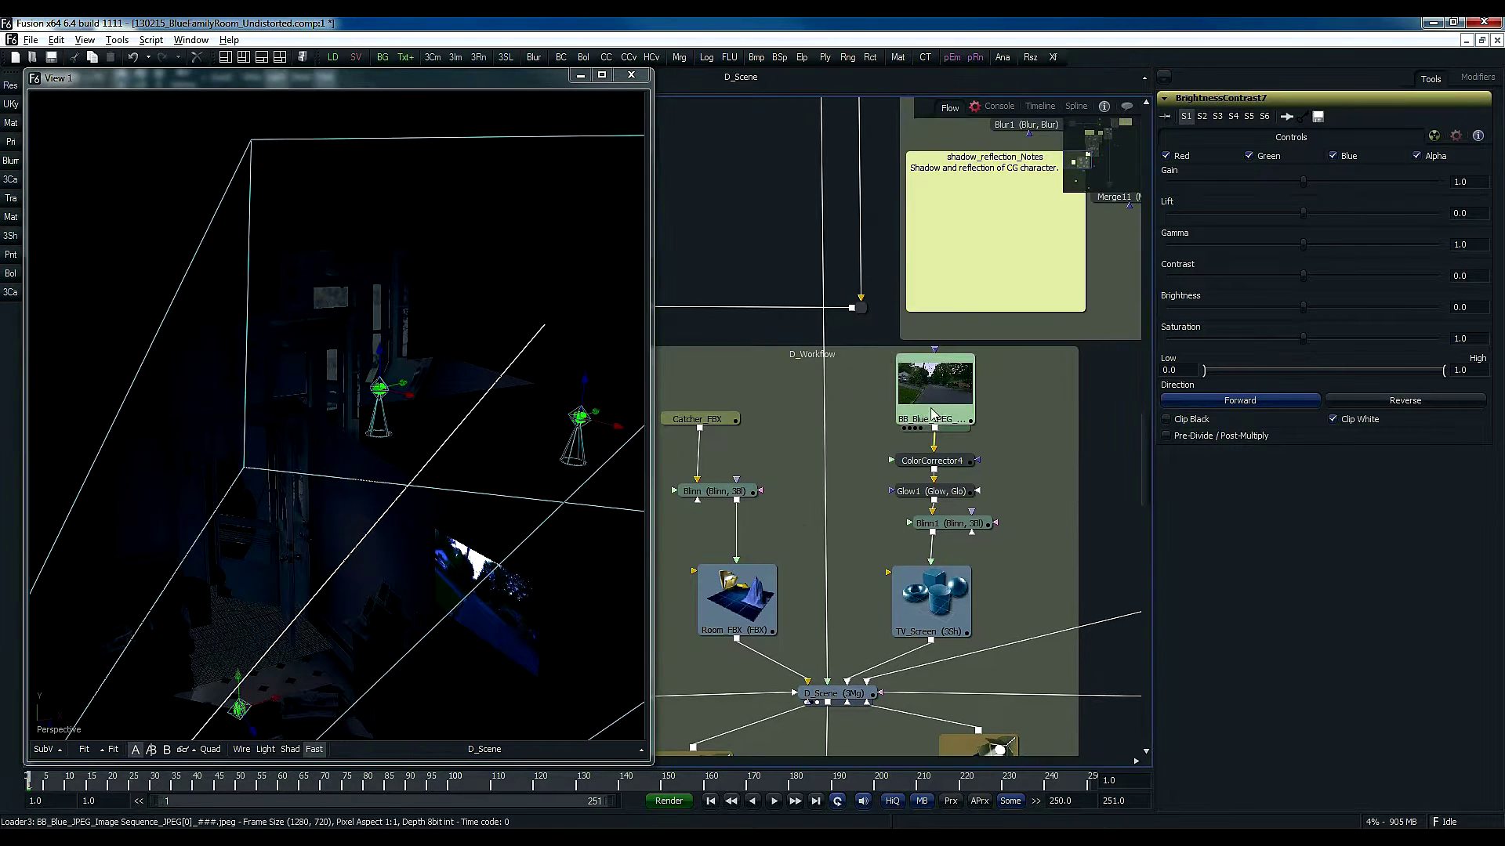
{"action": "left_click", "coordinate": [920, 429]}
{"action": "left_click_drag", "start_coordinate": [32, 780], "coordinate": [5, 757]}
{"action": "left_click_drag", "start_coordinate": [931, 460], "coordinate": [465, 389]}
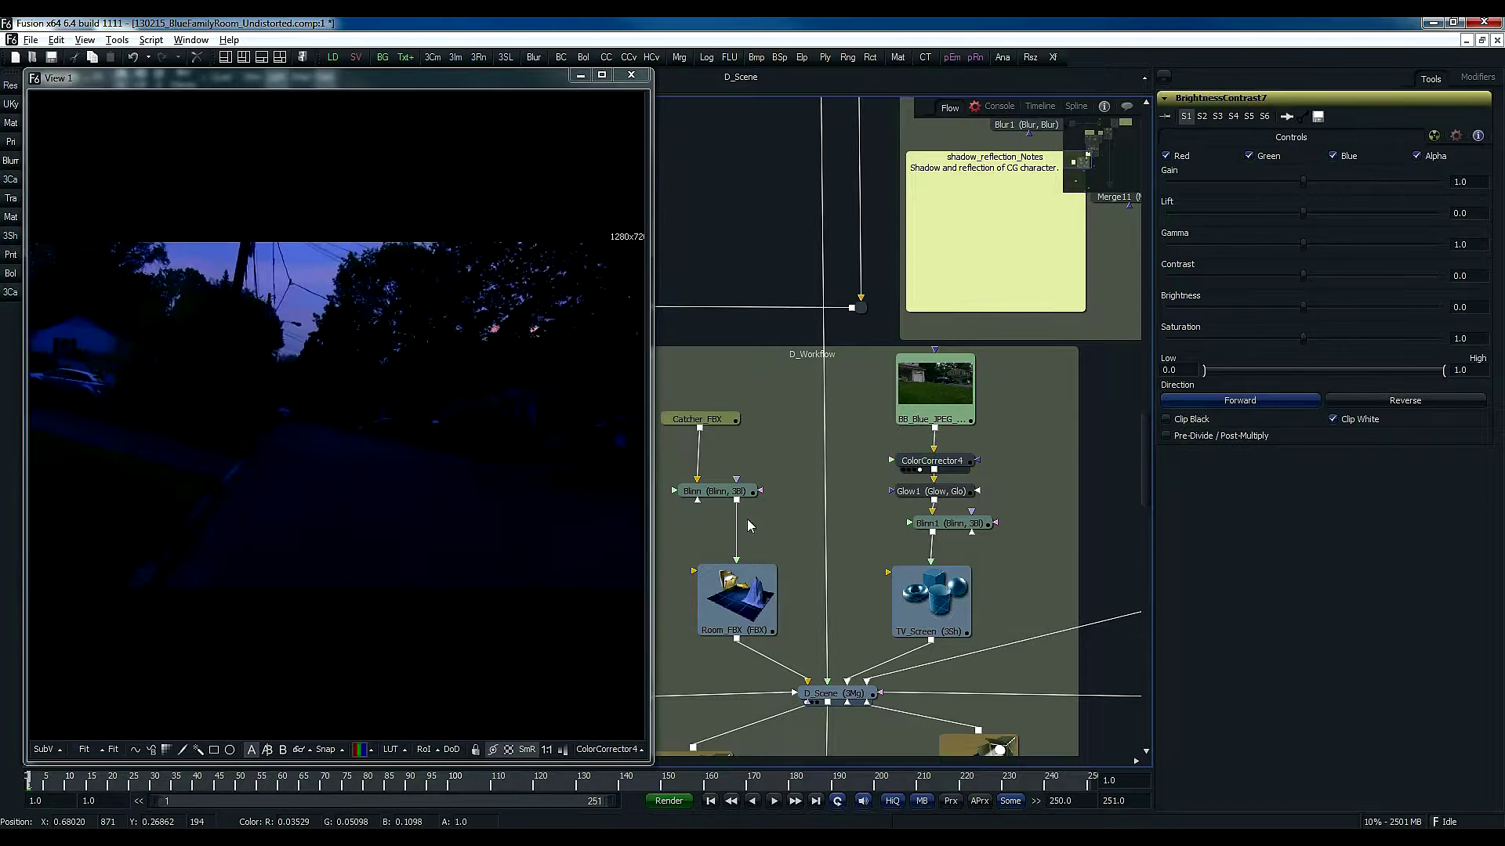
{"action": "left_click_drag", "start_coordinate": [924, 502], "coordinate": [576, 425]}
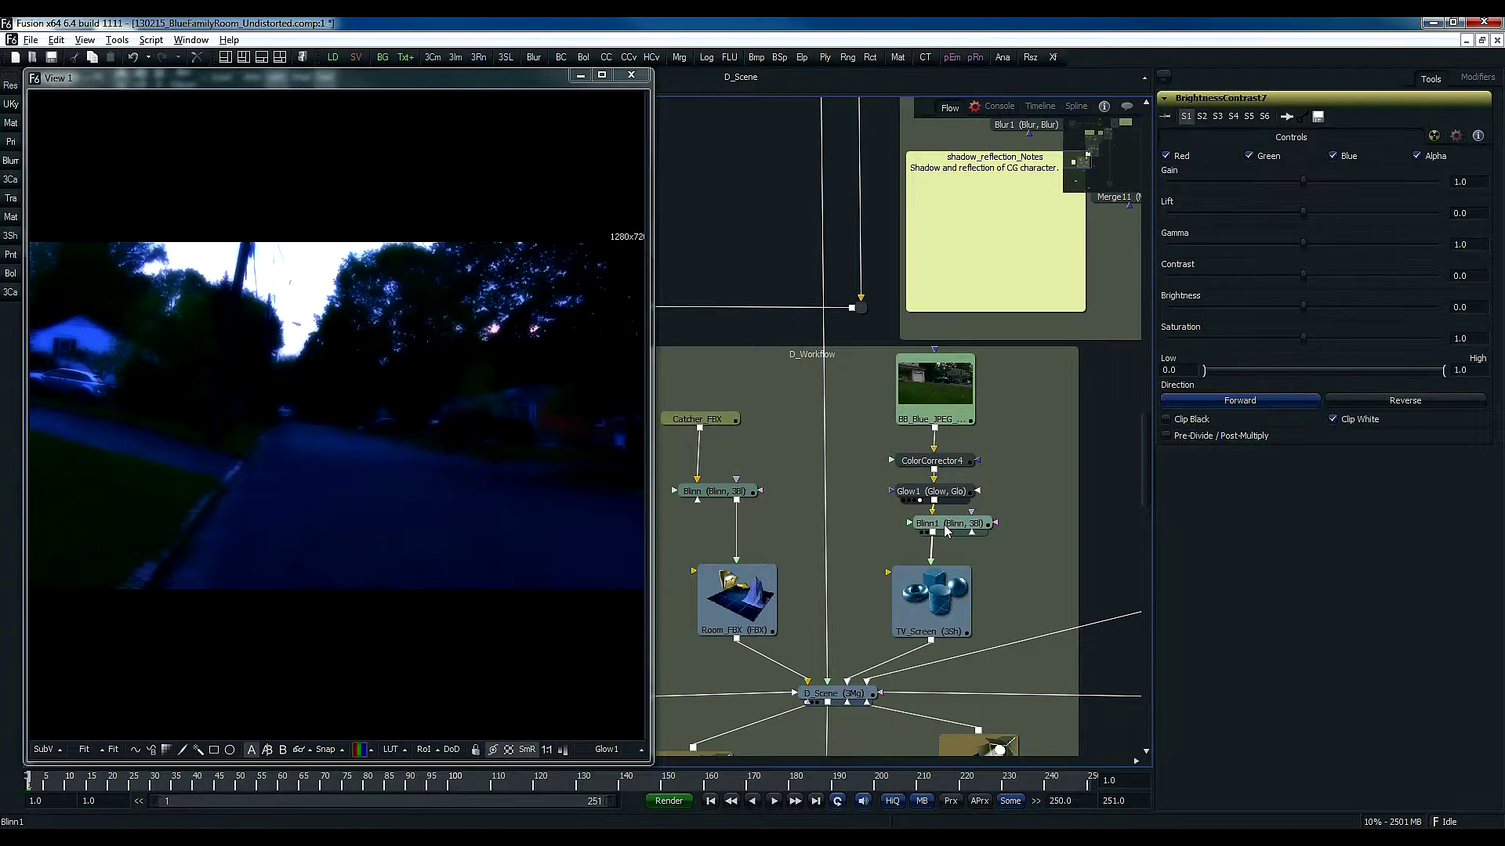
- Display the Blinn1 material and the TV_Screen plane in View 1, with the TV_Screen settings open, and inspect the plane edge-on
{"action": "left_click_drag", "start_coordinate": [950, 523], "coordinate": [590, 433]}
{"action": "left_click_drag", "start_coordinate": [324, 455], "coordinate": [611, 564]}
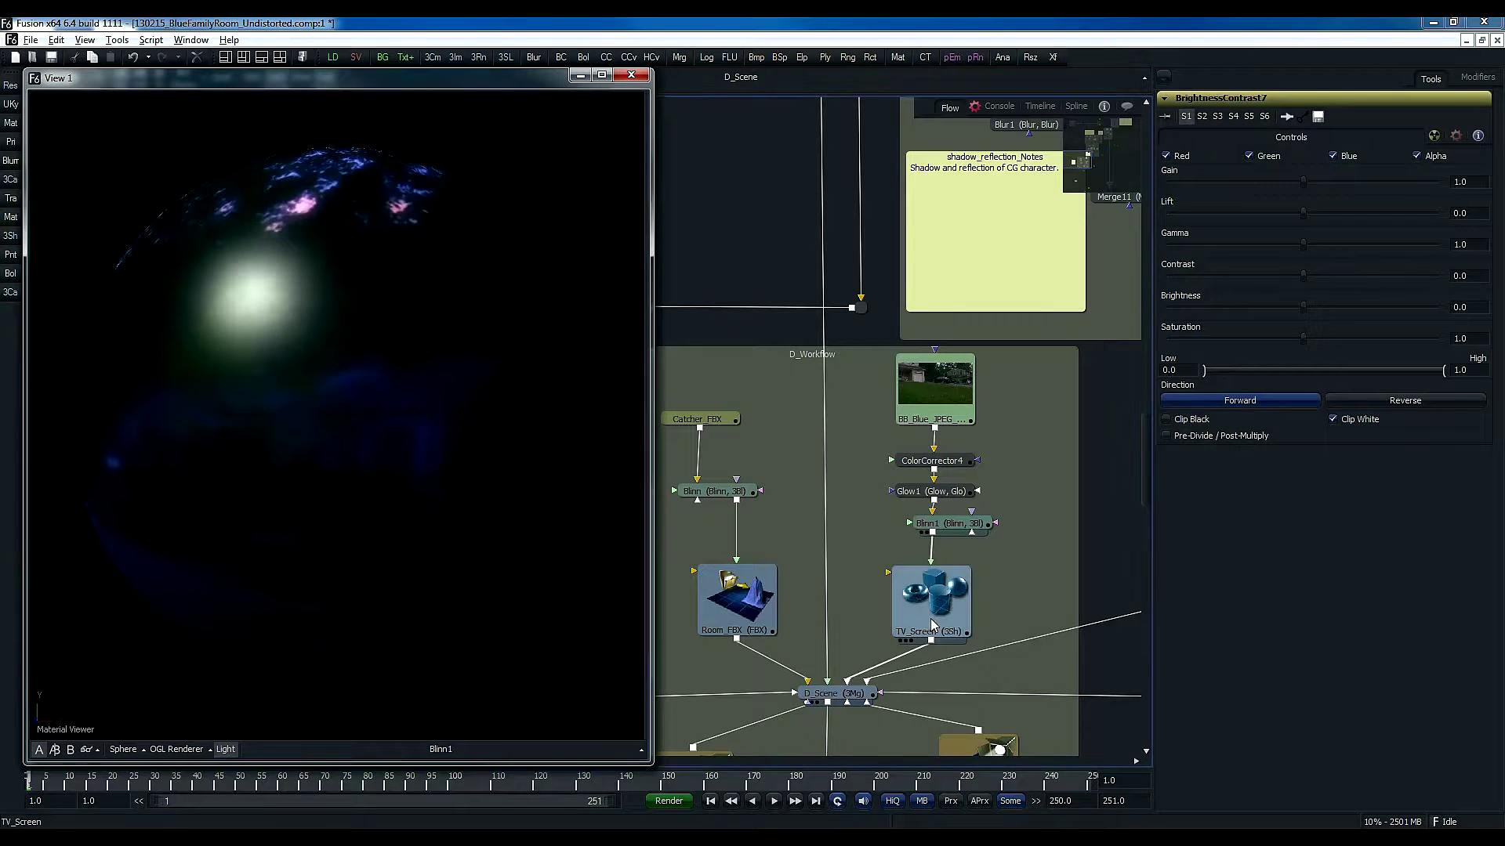
{"action": "left_click_drag", "start_coordinate": [929, 618], "coordinate": [576, 608]}
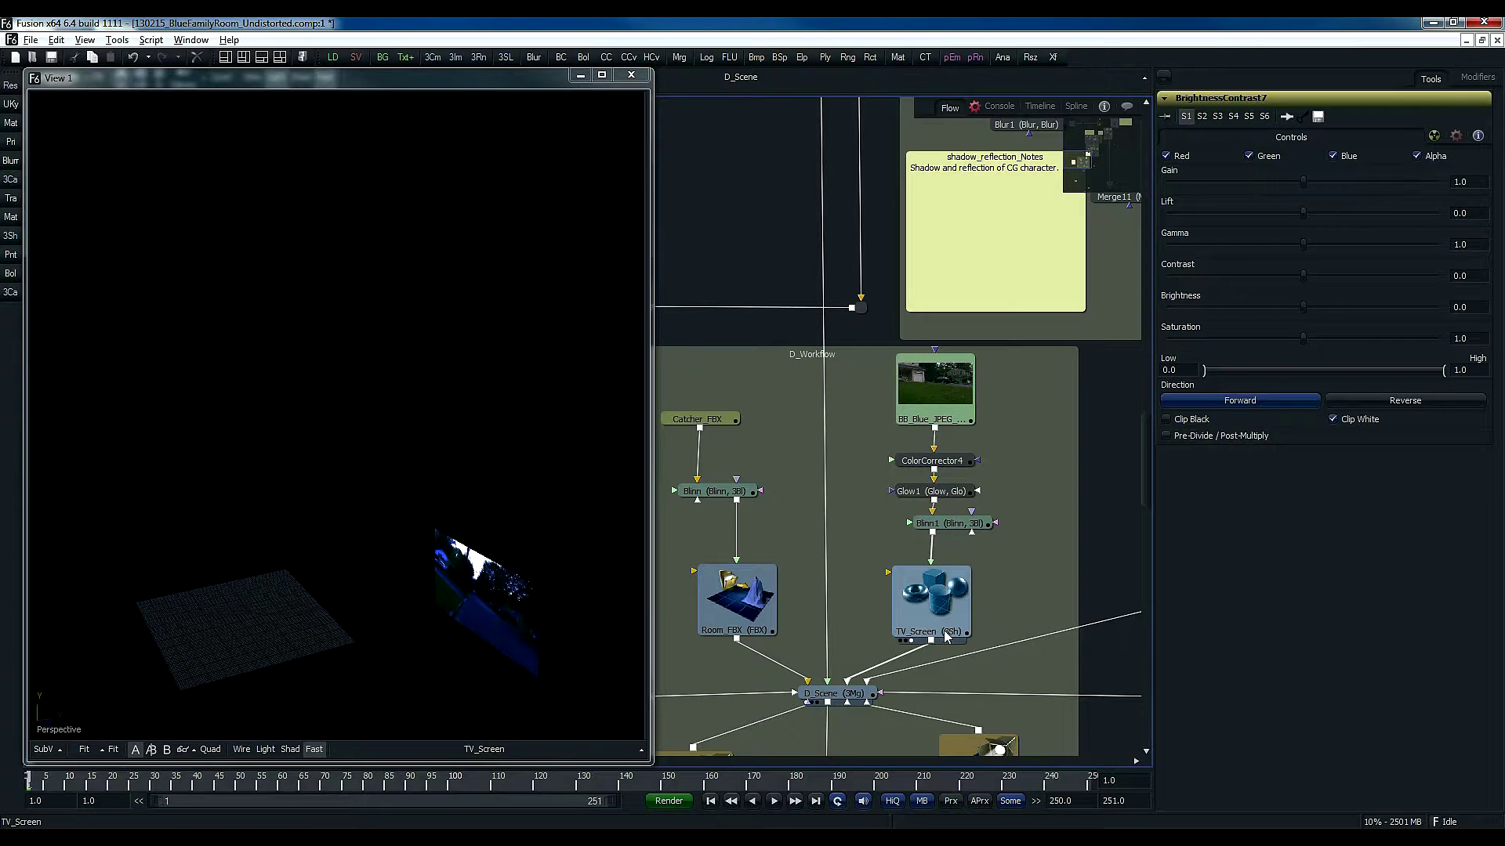
{"action": "left_click", "coordinate": [924, 604]}
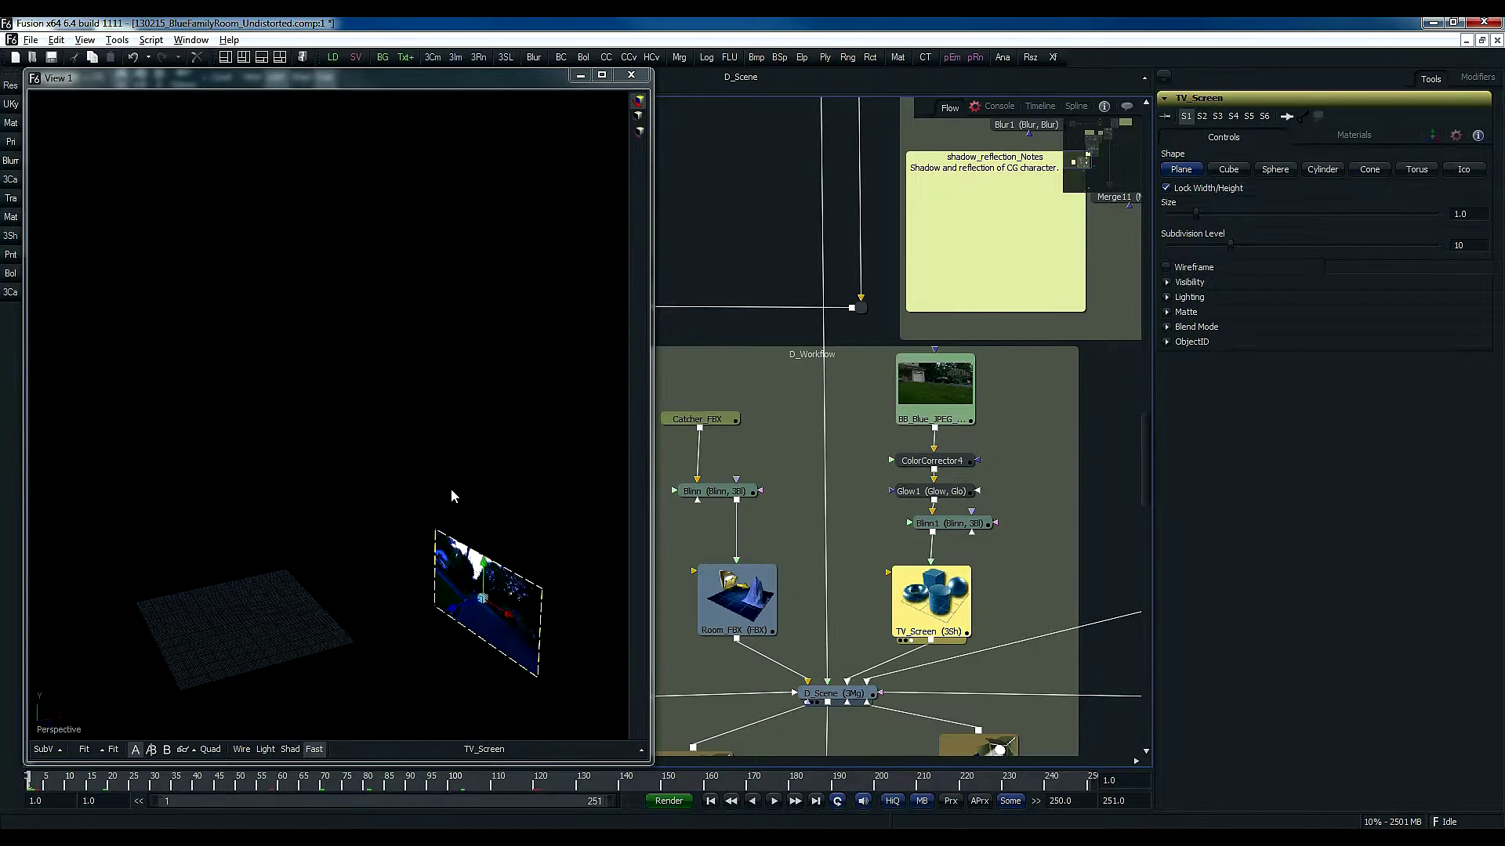
{"action": "left_click_drag", "start_coordinate": [529, 508], "coordinate": [432, 494]}
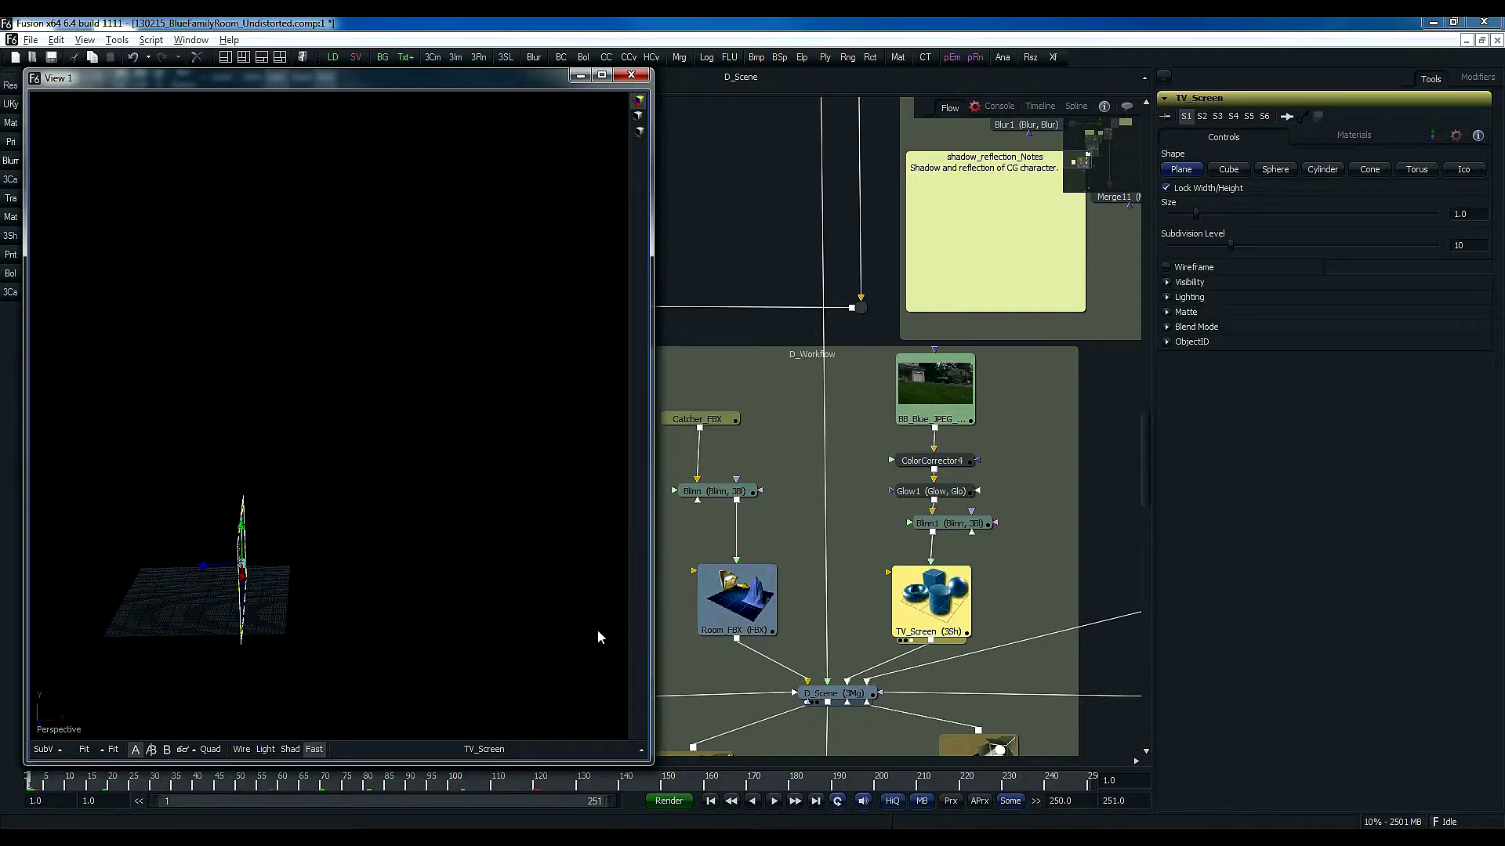
- Display D_Scene in View 1 and examine the TV screen within the room at frame 134
{"action": "left_click", "coordinate": [830, 699]}
{"action": "left_click_drag", "start_coordinate": [829, 698], "coordinate": [414, 482]}
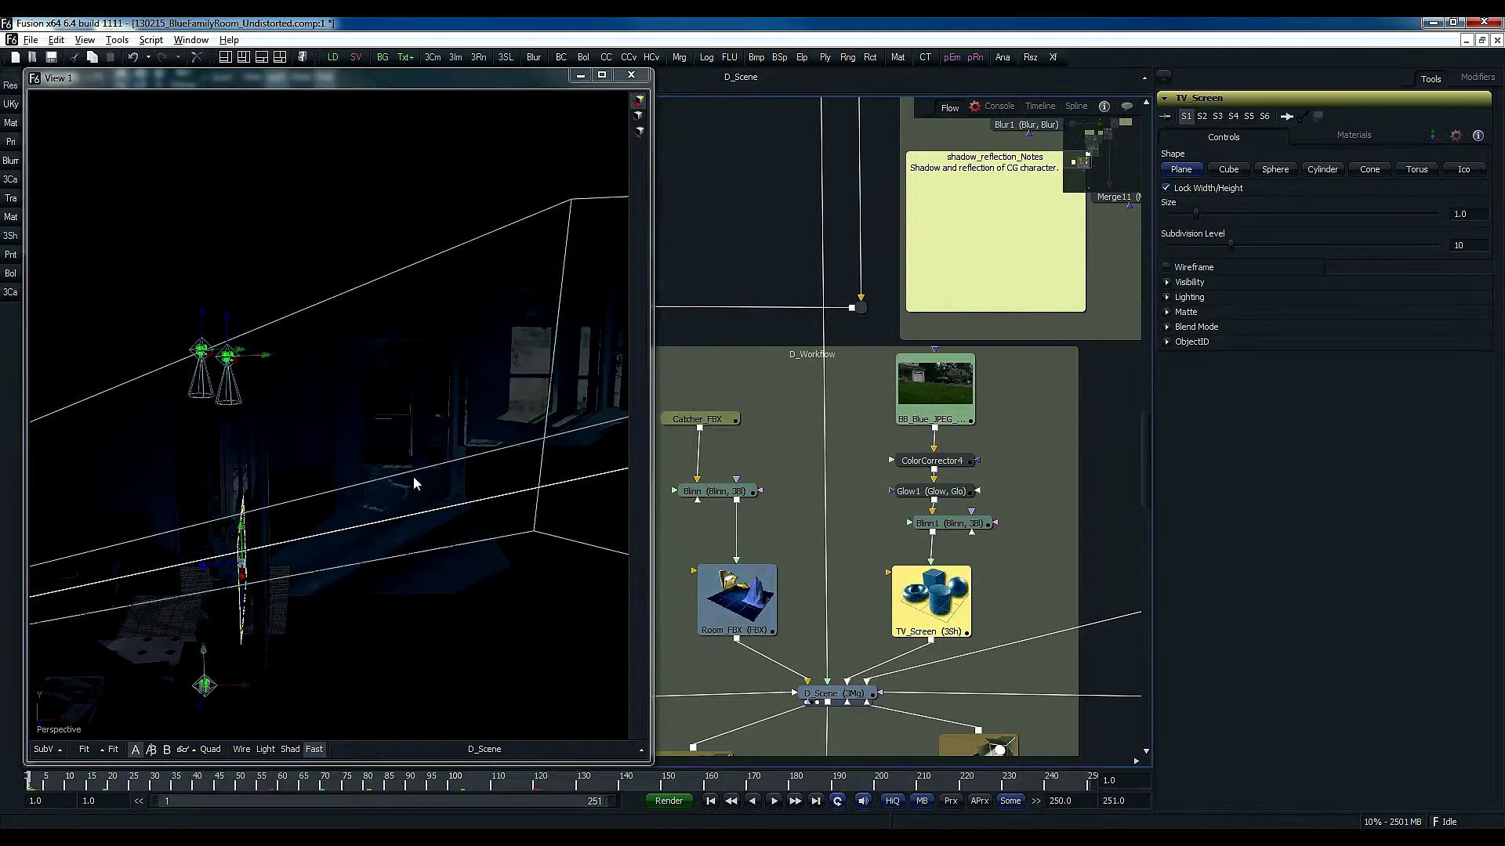
{"action": "left_click_drag", "start_coordinate": [430, 572], "coordinate": [537, 535]}
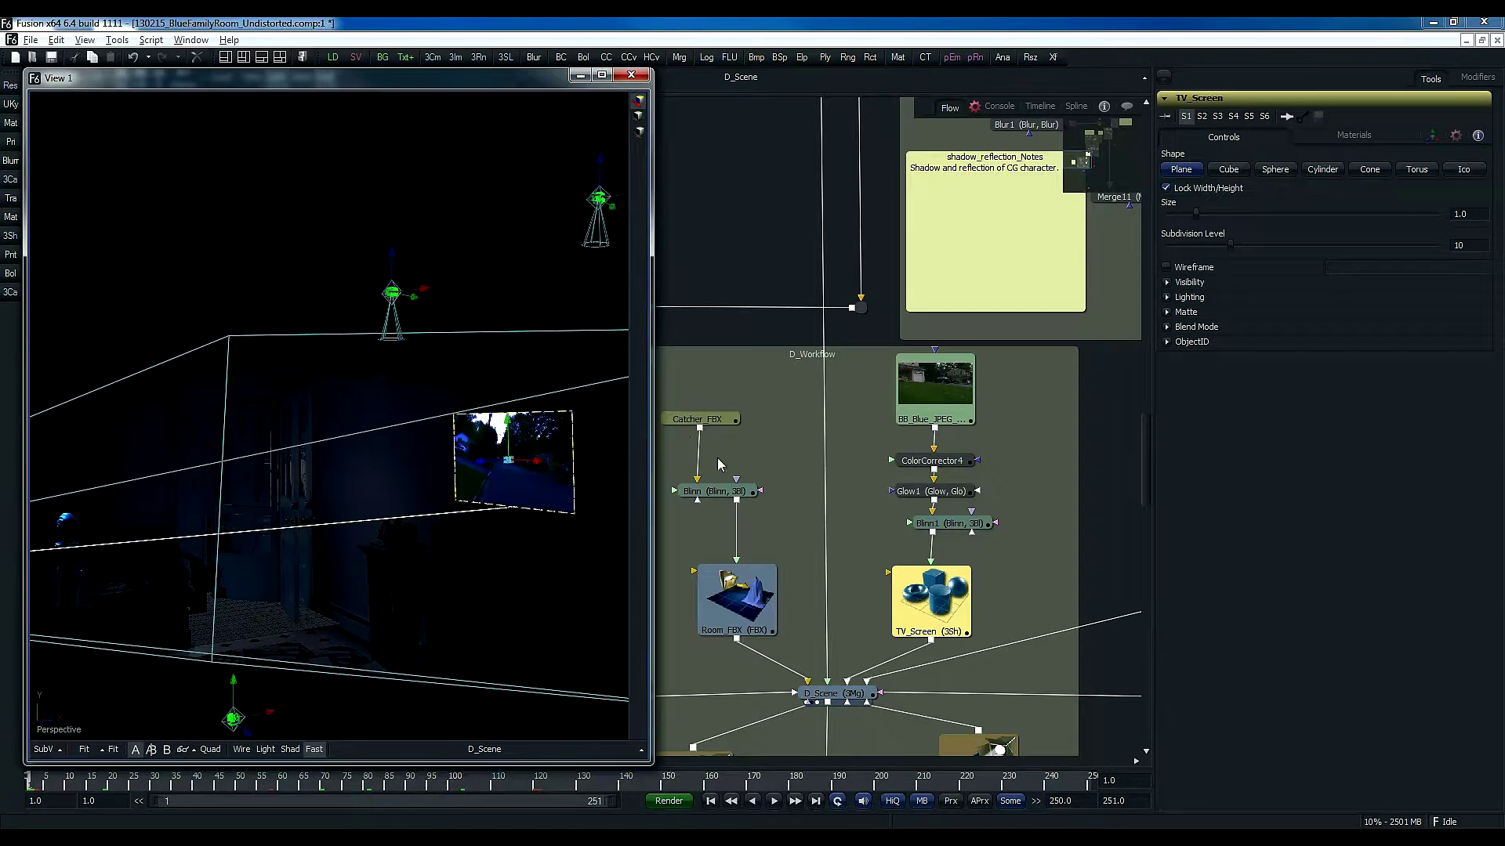
{"action": "left_click", "coordinate": [599, 777]}
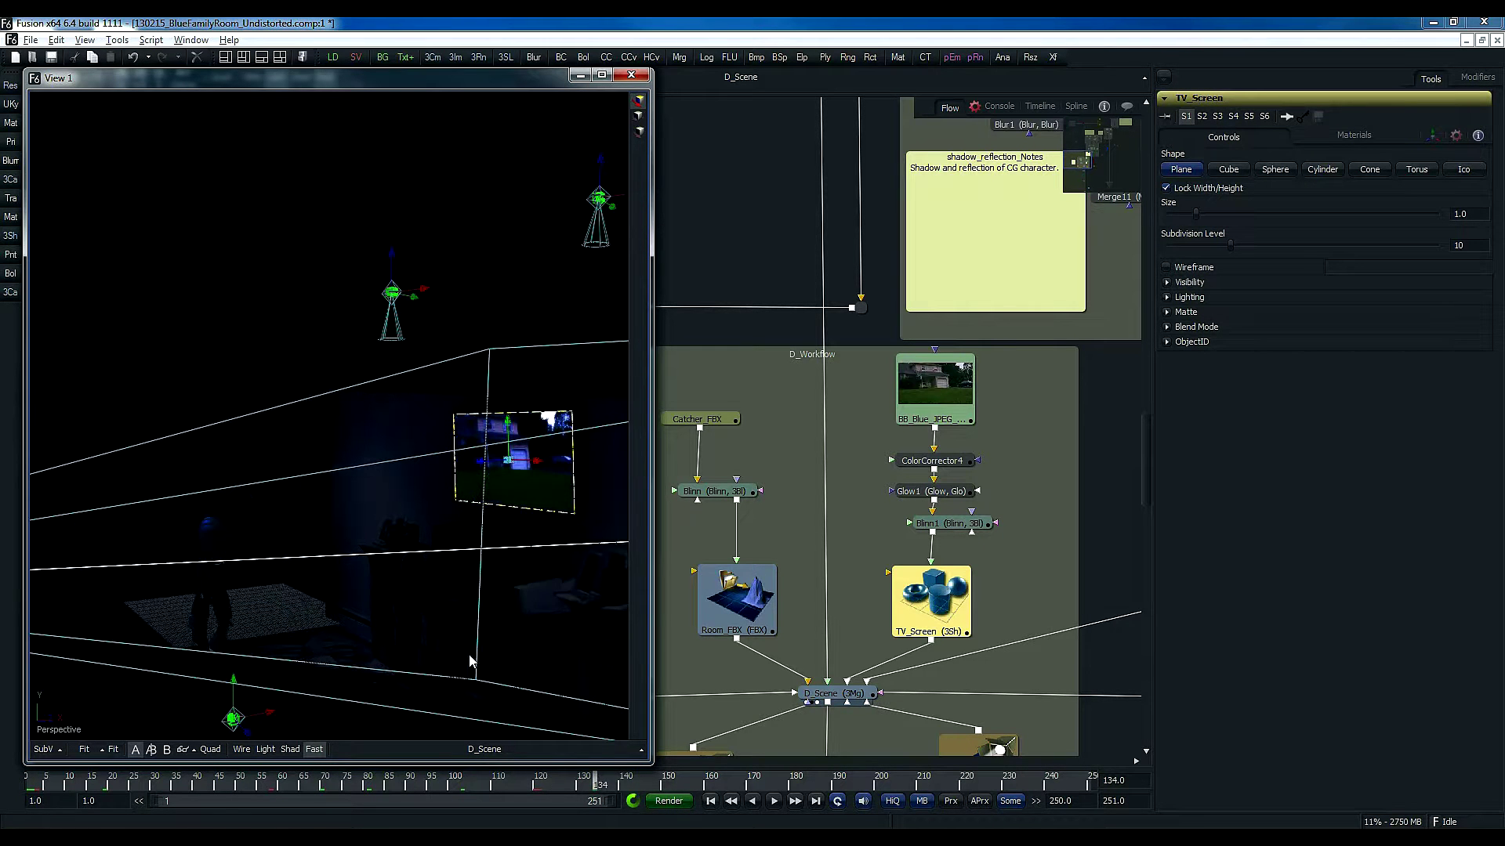
{"action": "left_click_drag", "start_coordinate": [581, 547], "coordinate": [527, 625]}
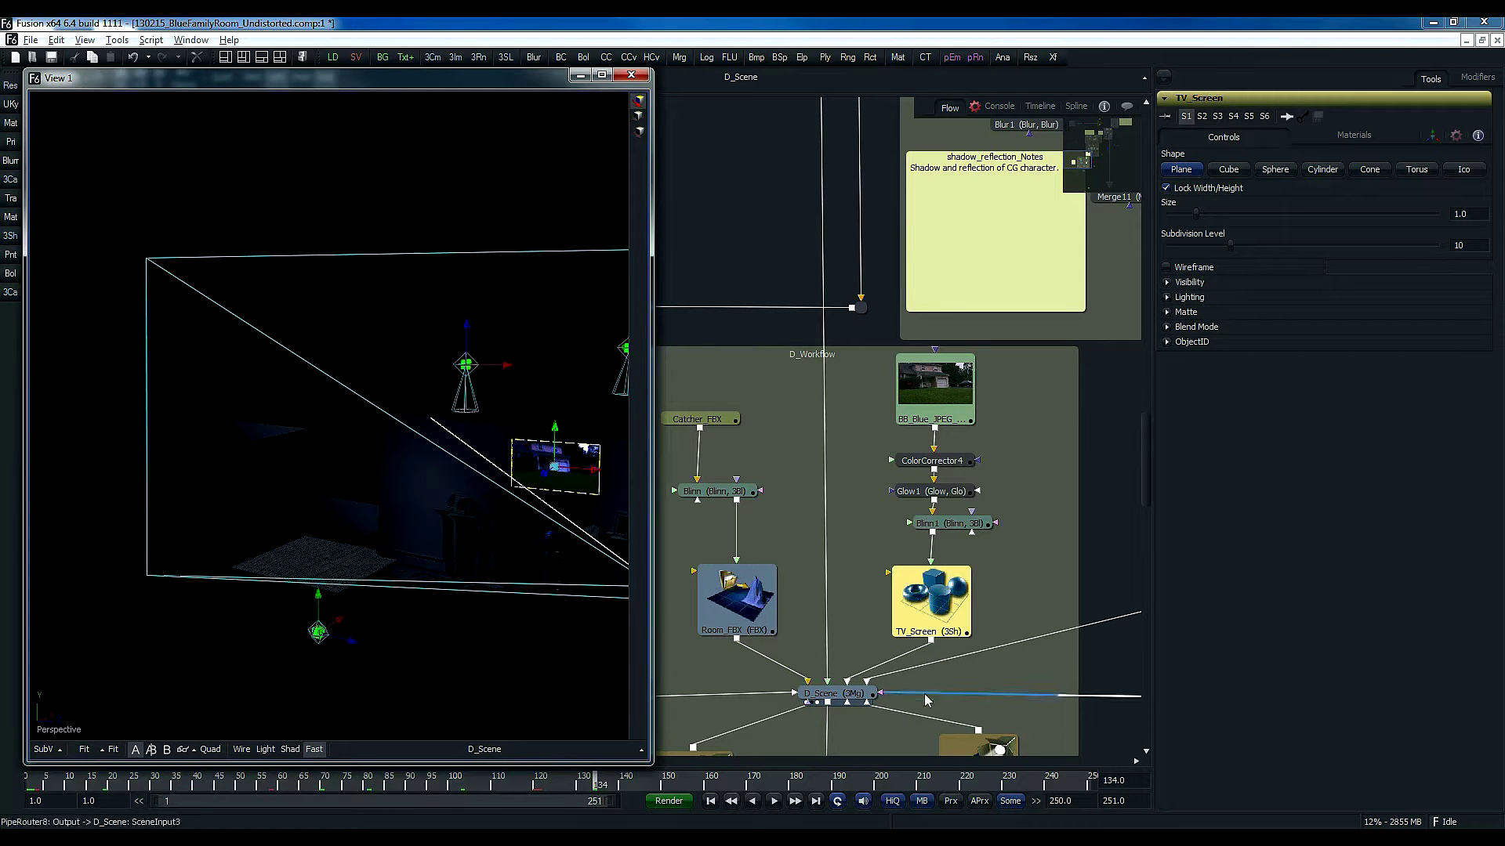
- Trace Merge8 of the Shadow_Reflection group into the red camera, and display Camera01Shape_2 followed by D_Scene in View 1
{"action": "left_click_drag", "start_coordinate": [967, 703], "coordinate": [946, 755]}
{"action": "left_click_drag", "start_coordinate": [1021, 551], "coordinate": [1041, 467]}
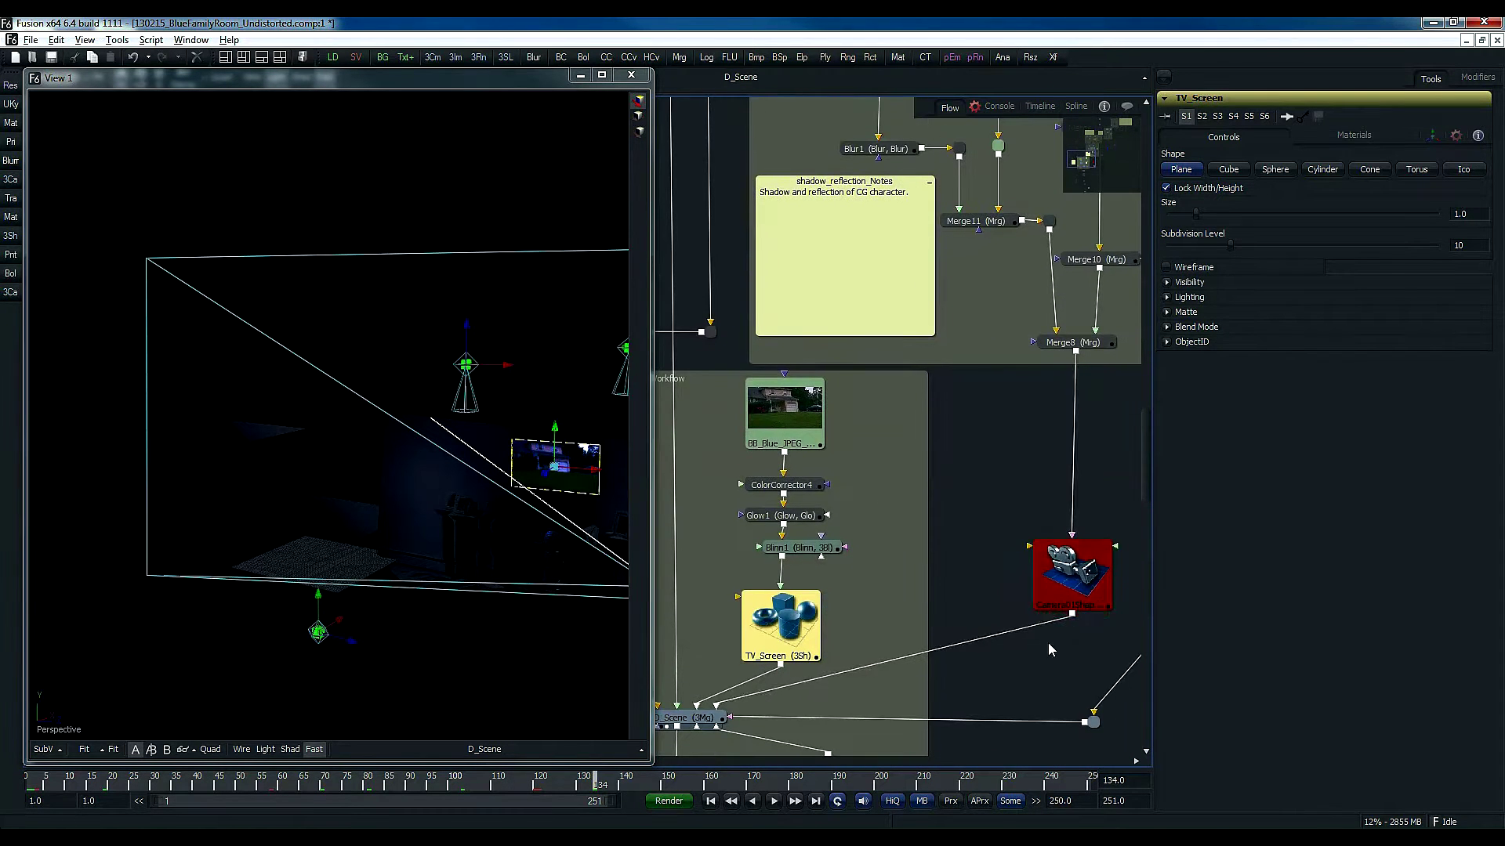
{"action": "left_click_drag", "start_coordinate": [1033, 593], "coordinate": [894, 702]}
{"action": "left_click_drag", "start_coordinate": [867, 627], "coordinate": [1018, 532]}
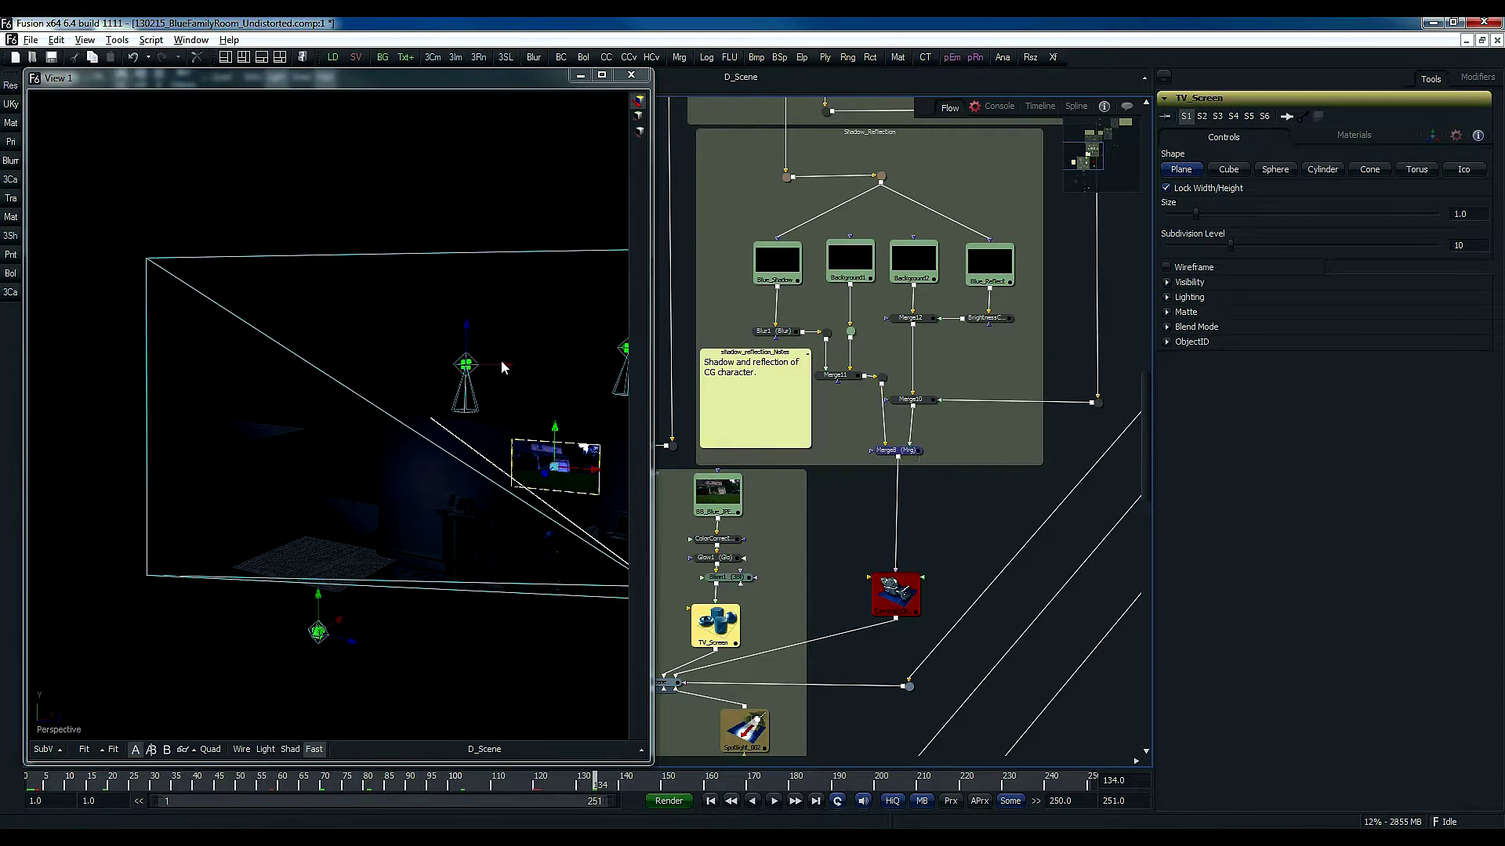
{"action": "left_click_drag", "start_coordinate": [898, 451], "coordinate": [502, 366]}
{"action": "left_click_drag", "start_coordinate": [888, 604], "coordinate": [392, 444]}
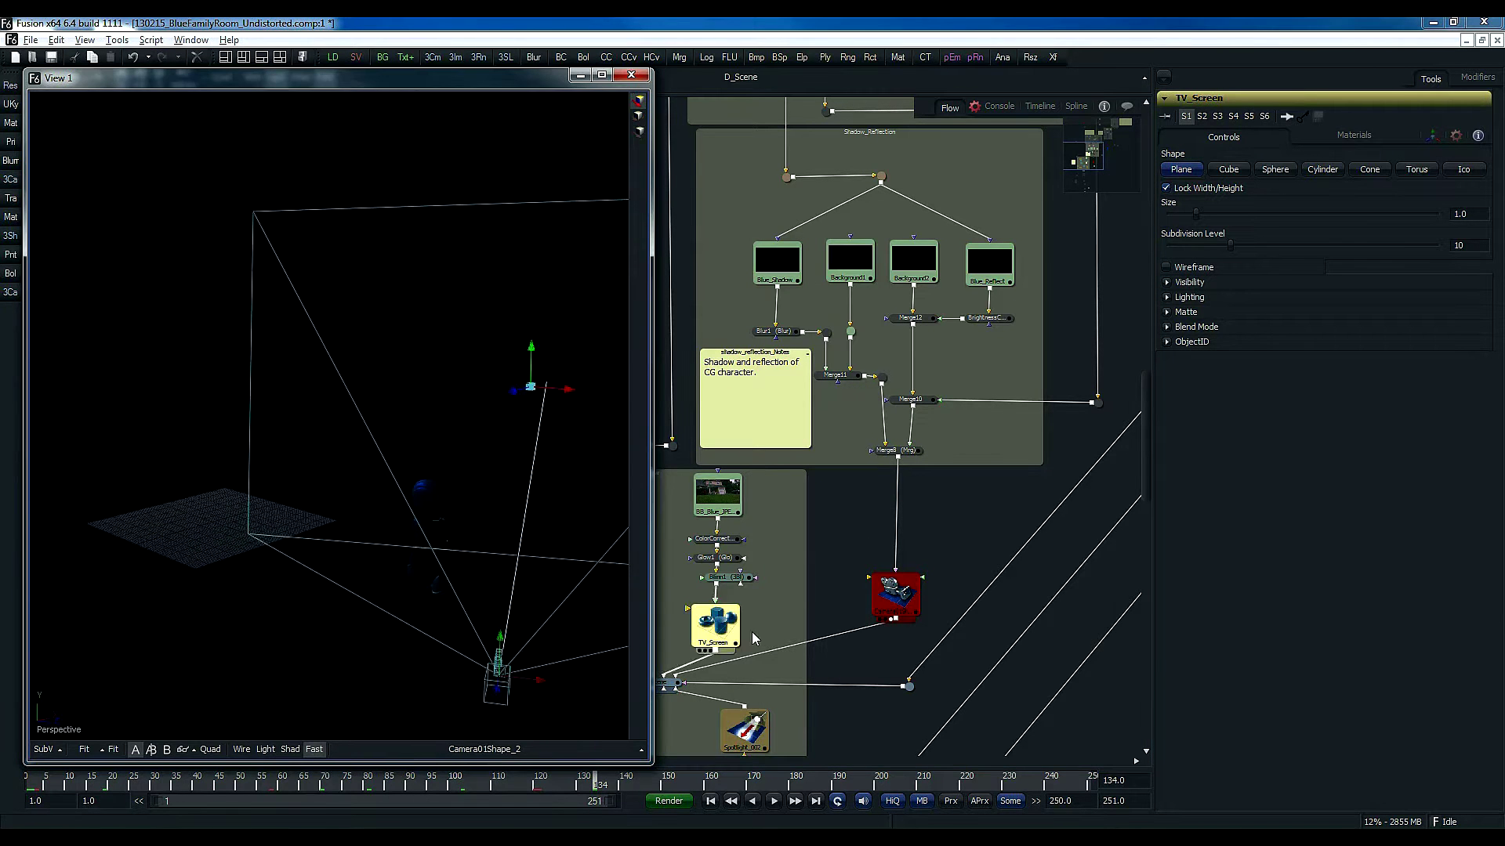
{"action": "left_click_drag", "start_coordinate": [789, 612], "coordinate": [847, 606]}
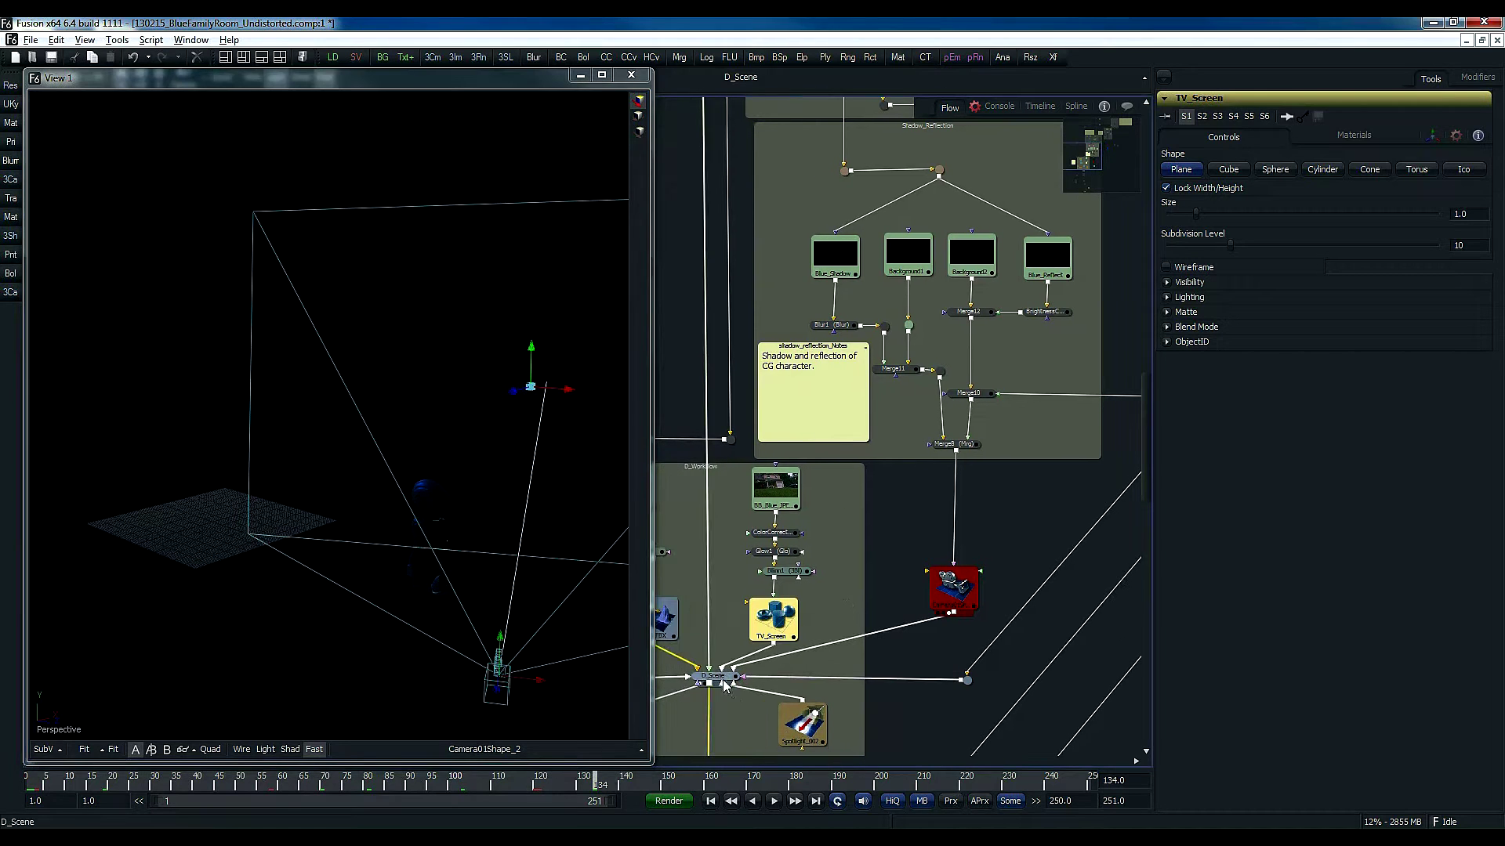
{"action": "left_click_drag", "start_coordinate": [728, 681], "coordinate": [351, 458]}
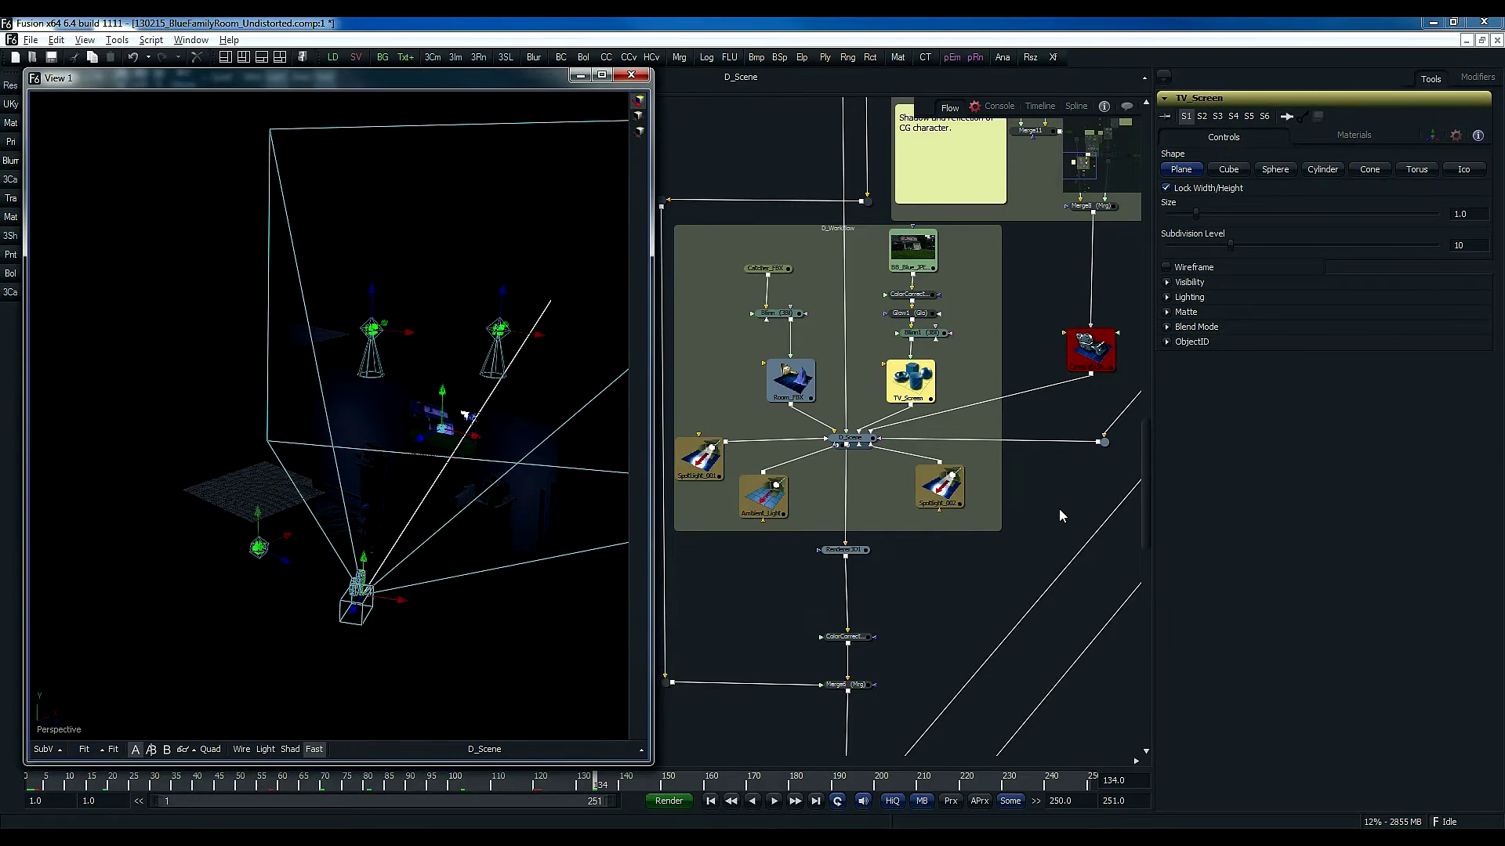
- Survey the flow from the blue camera past the DeepPixelWorkFlow group and its notes to the SpotLight1 merge branch
{"action": "mouse_move", "coordinate": [1059, 509]}
{"action": "left_mouse_down"}
{"action": "mouse_move", "coordinate": [829, 650]}
{"action": "mouse_move", "coordinate": [1007, 517]}
{"action": "mouse_move", "coordinate": [791, 676]}
{"action": "left_mouse_up"}
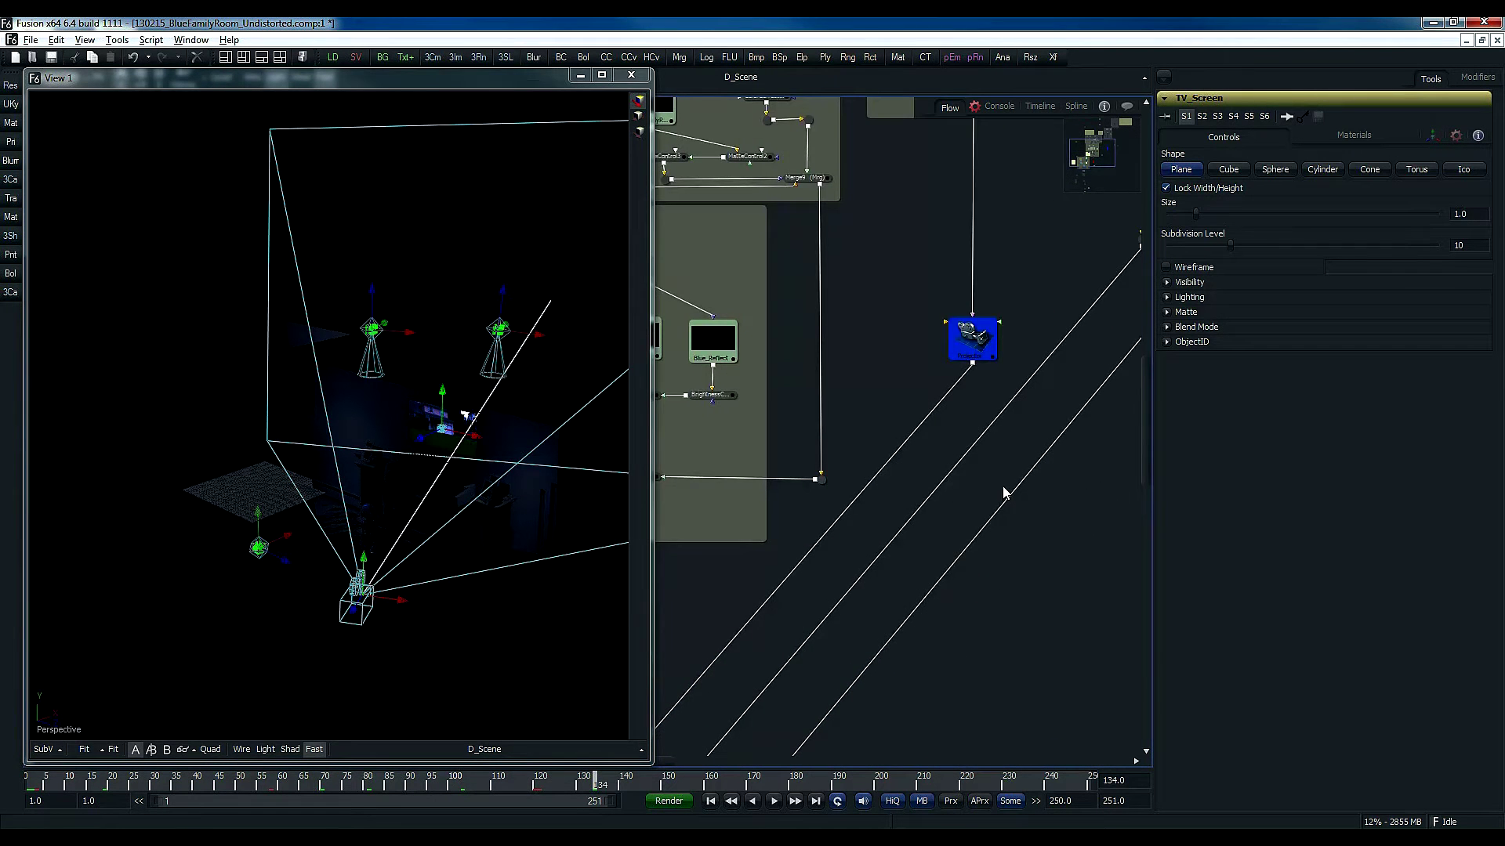
{"action": "left_click_drag", "start_coordinate": [1004, 492], "coordinate": [988, 646]}
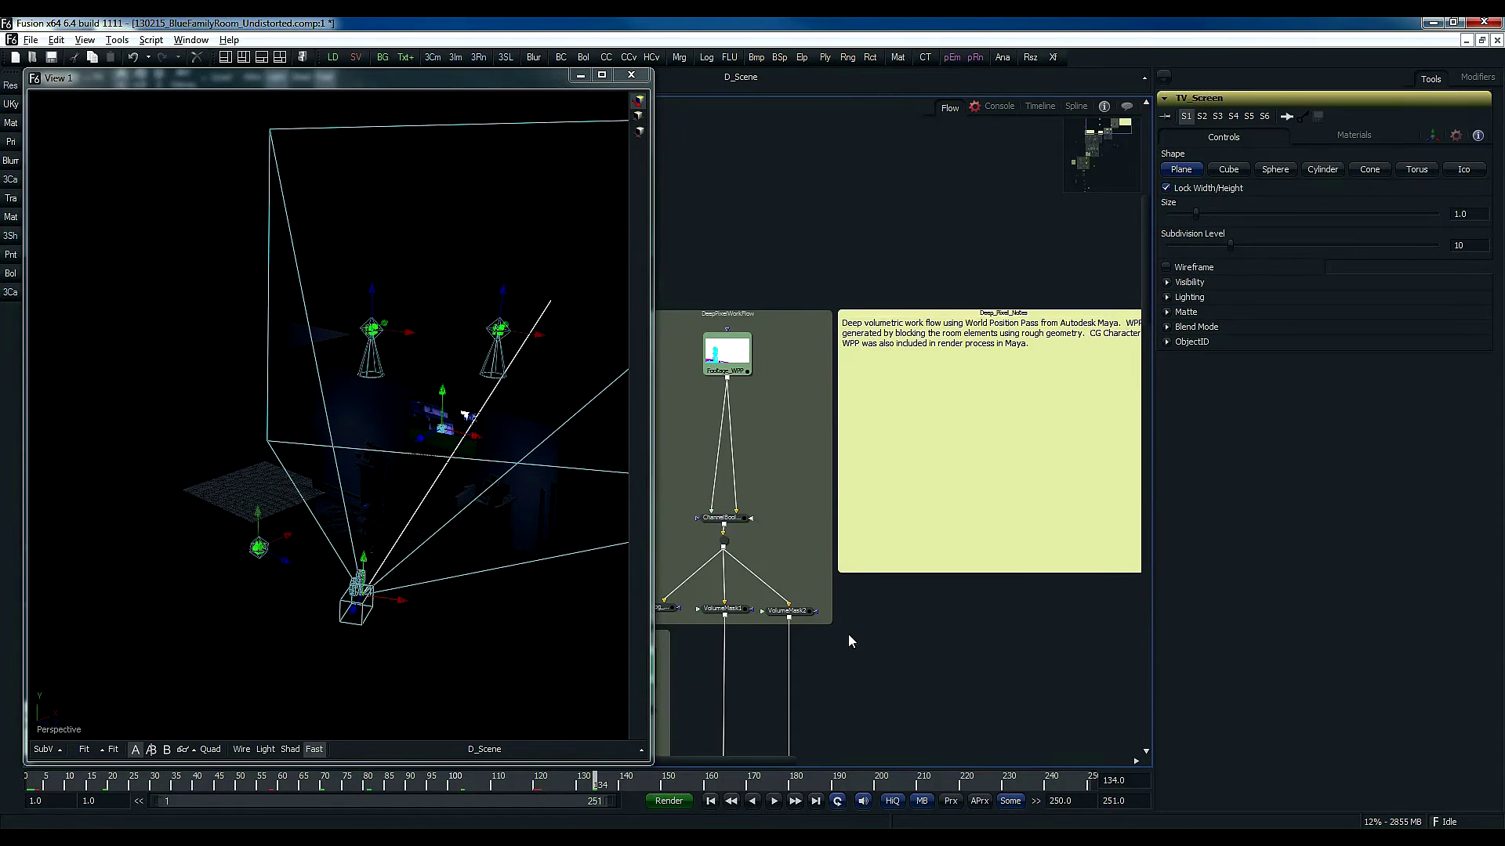
{"action": "left_click_drag", "start_coordinate": [849, 630], "coordinate": [1006, 615]}
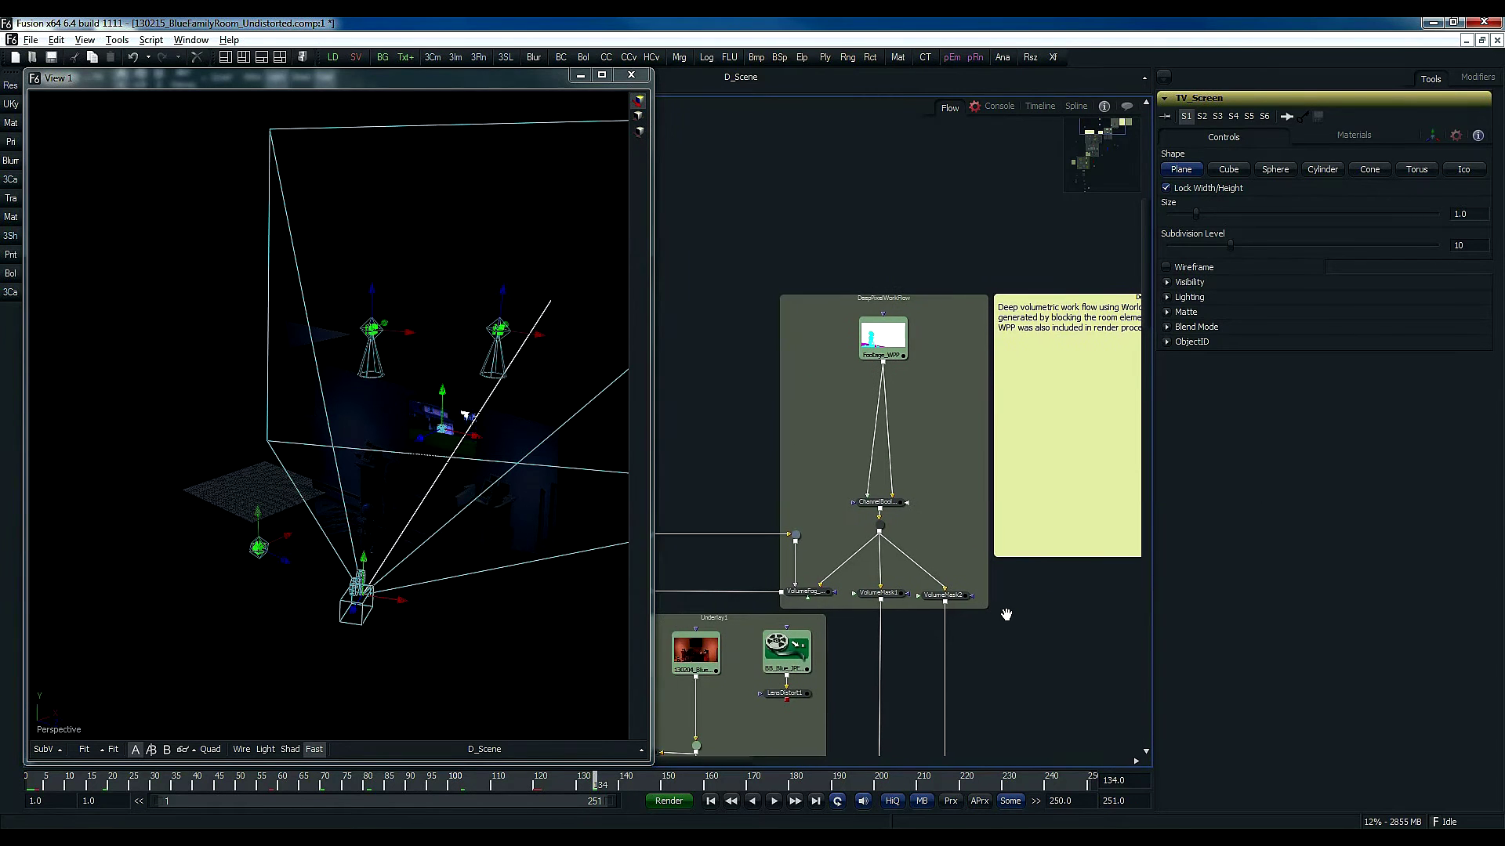
{"action": "left_click_drag", "start_coordinate": [705, 433], "coordinate": [888, 425]}
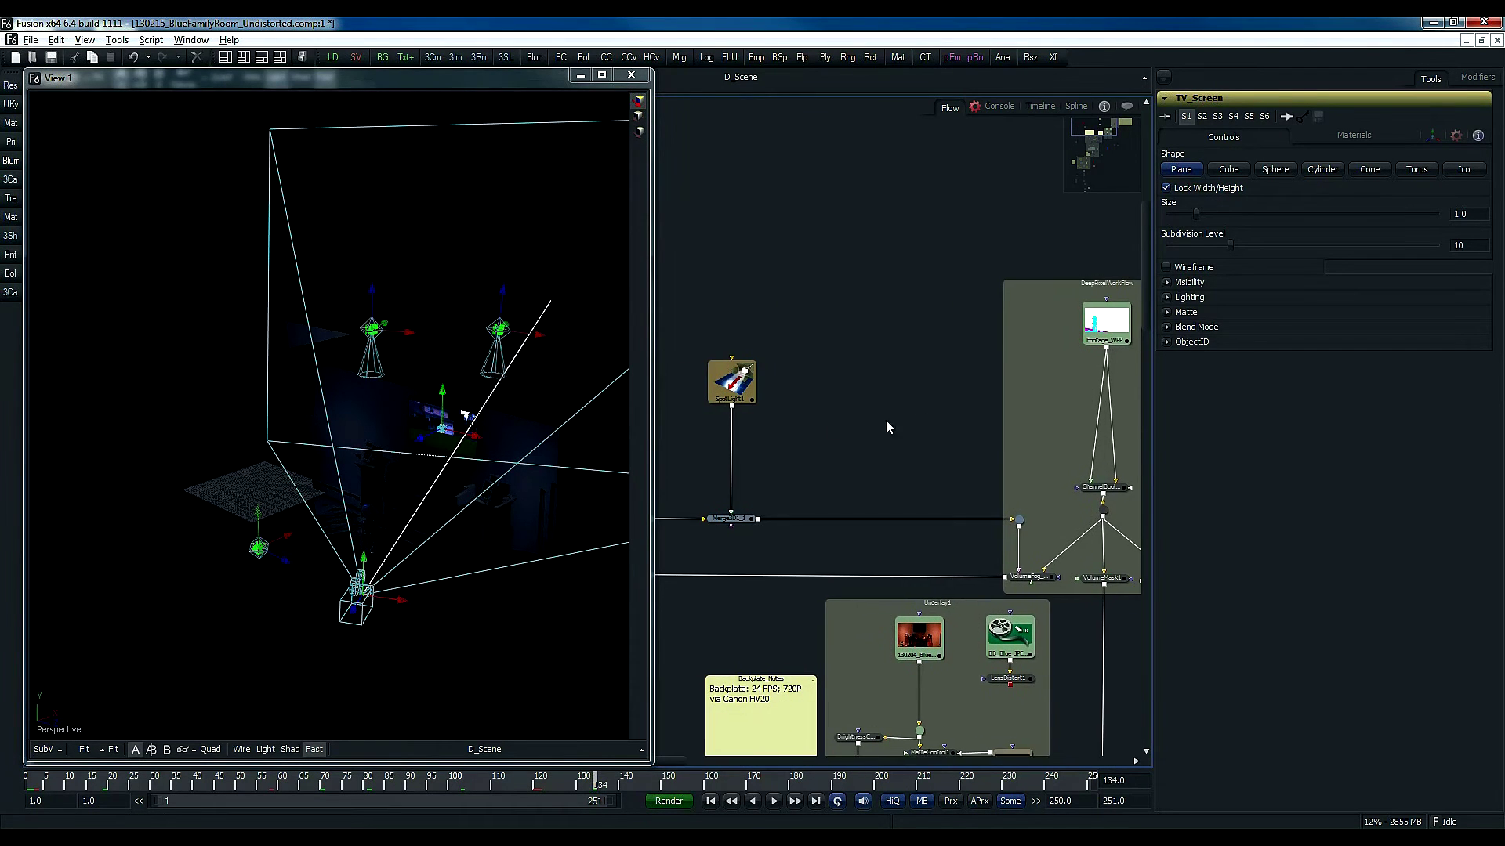
{"action": "left_click_drag", "start_coordinate": [729, 465], "coordinate": [919, 371]}
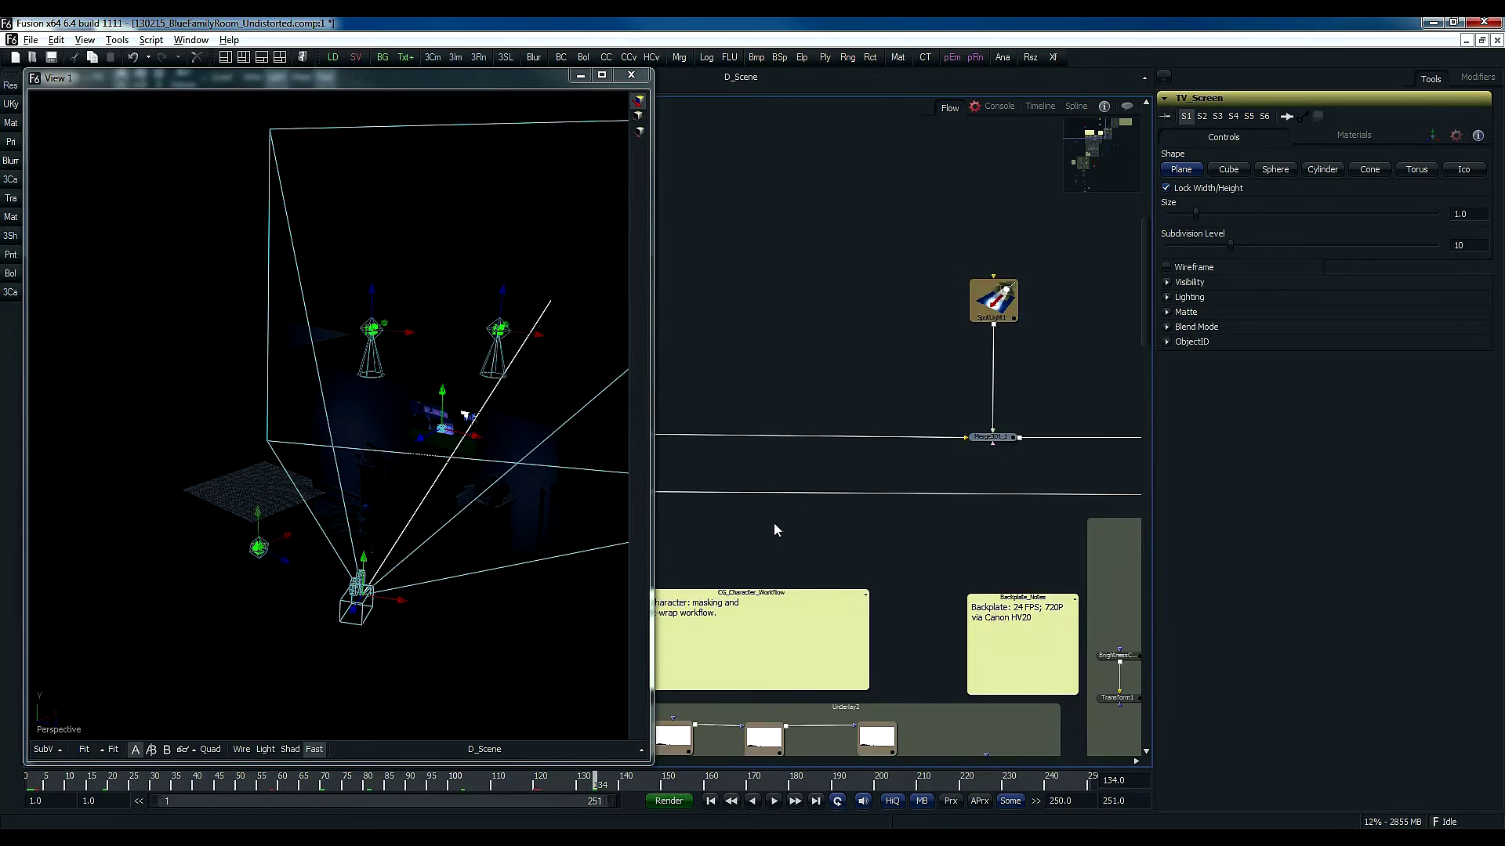
{"action": "left_click_drag", "start_coordinate": [803, 467], "coordinate": [995, 441]}
{"action": "left_click_drag", "start_coordinate": [850, 520], "coordinate": [739, 456]}
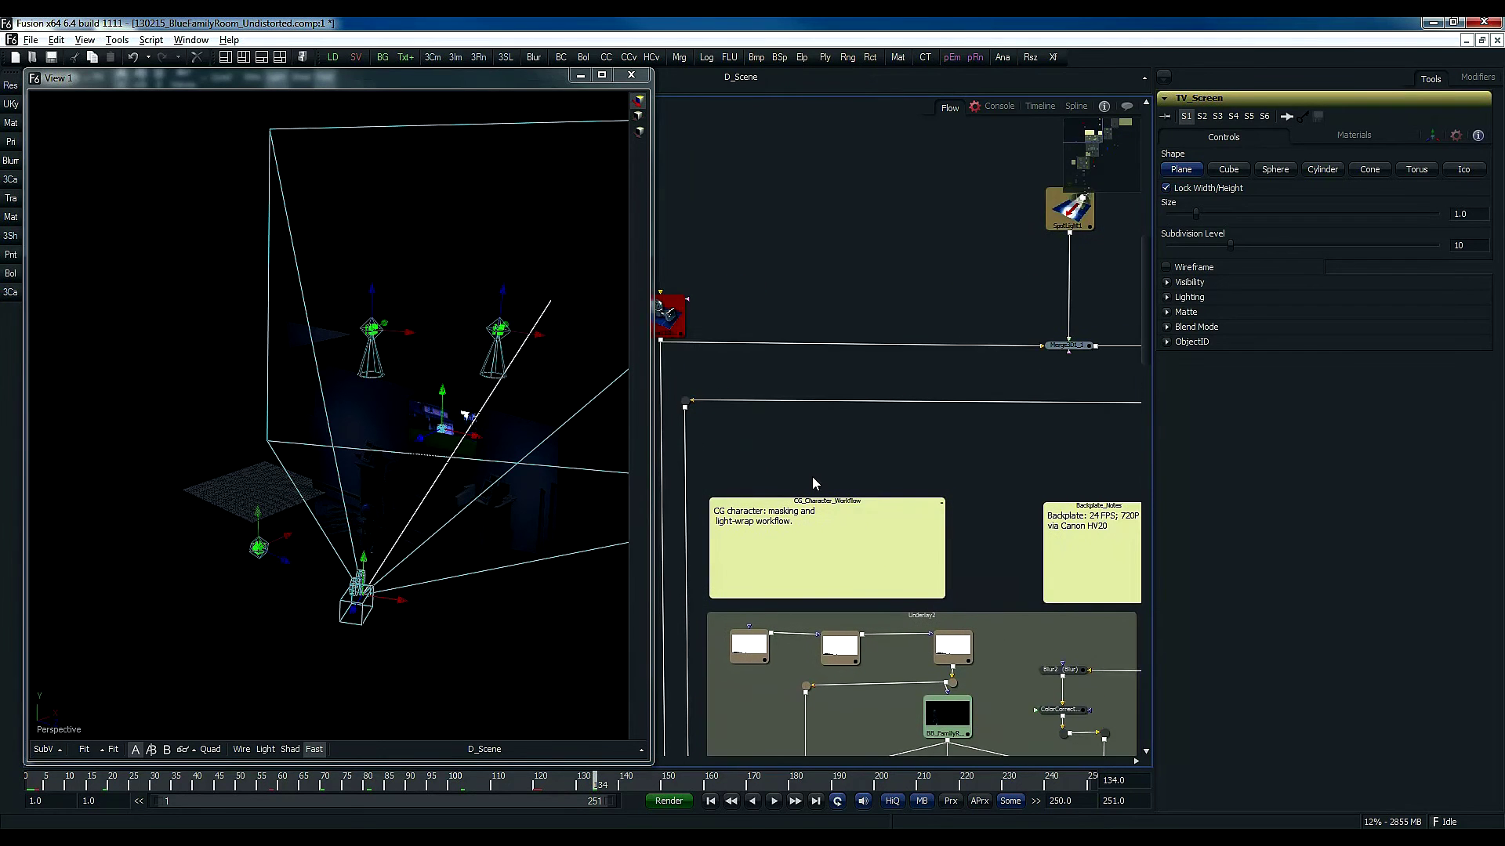